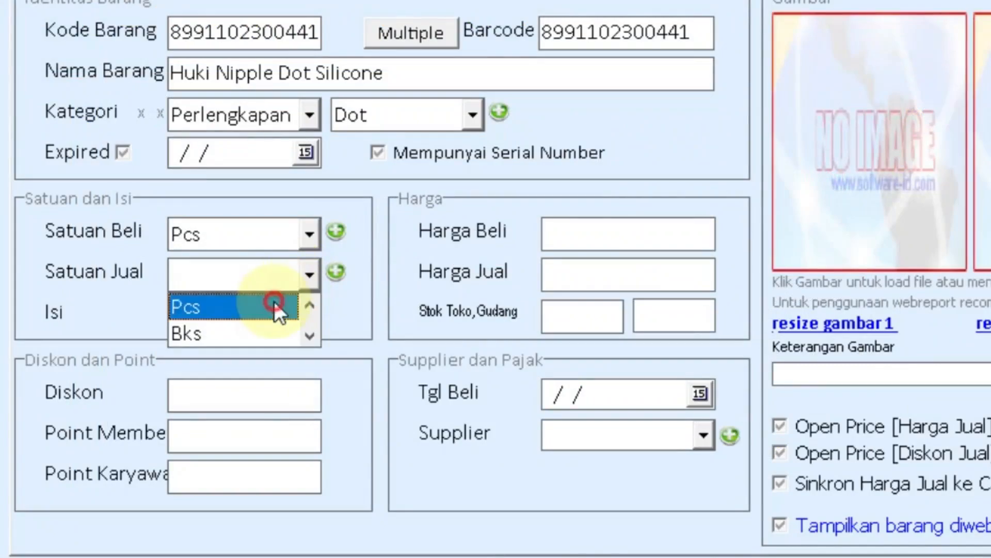
Set the selling unit to Pcs and start a Teh Pucuk 350ml tier rule: Dus, ≥ 1.
{"action": "left_click", "coordinate": [579, 233]}
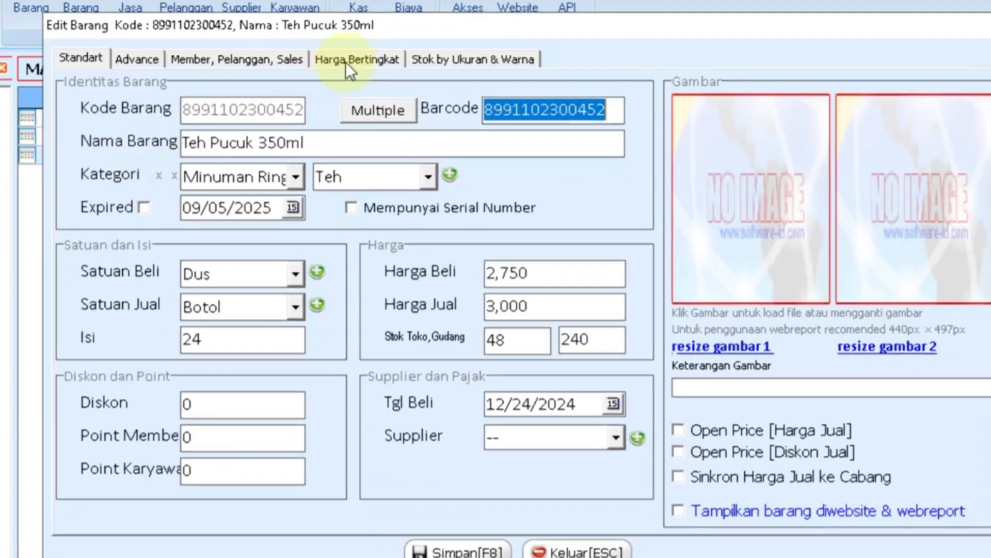
{"action": "left_click", "coordinate": [346, 62]}
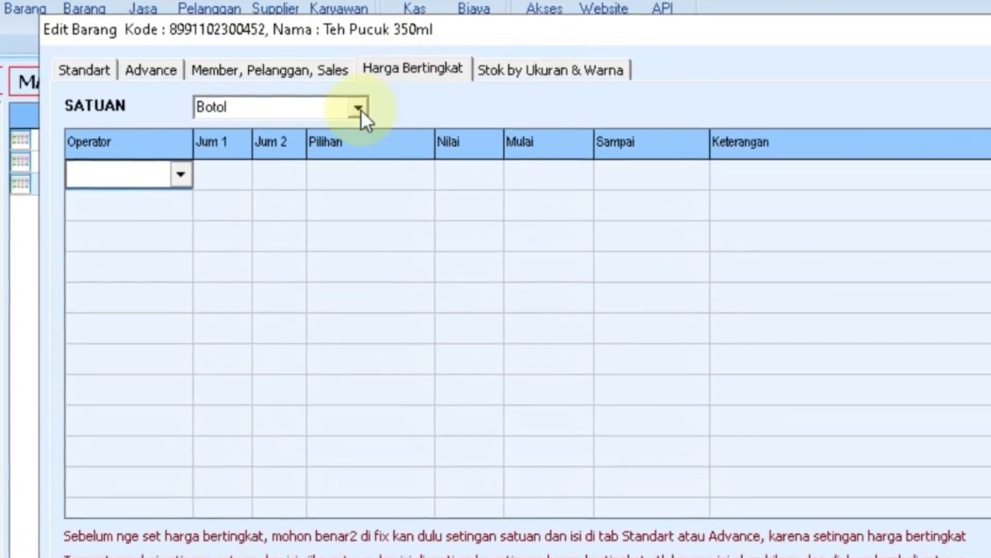
{"action": "left_click", "coordinate": [341, 102]}
{"action": "left_click", "coordinate": [333, 141]}
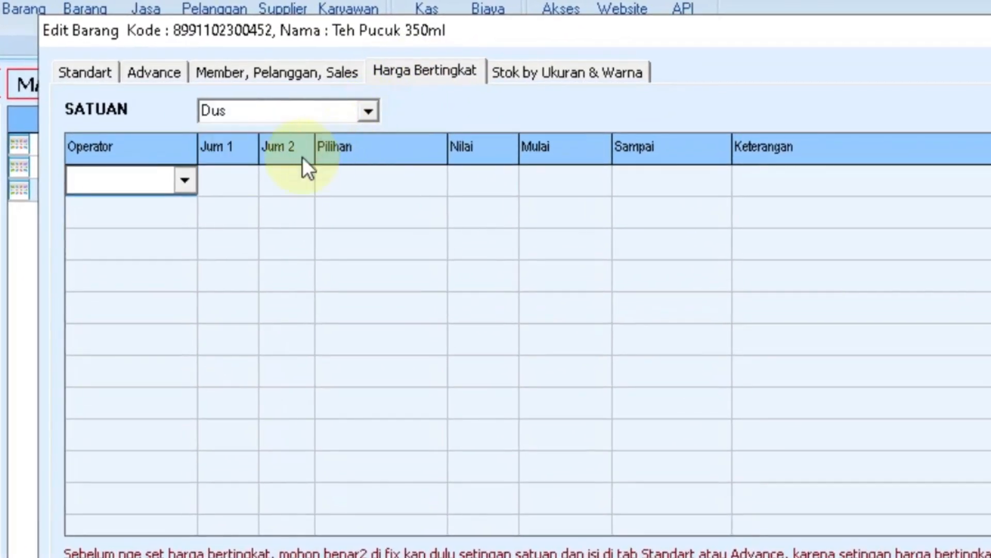
{"action": "left_click", "coordinate": [184, 181]}
{"action": "left_click", "coordinate": [79, 267]}
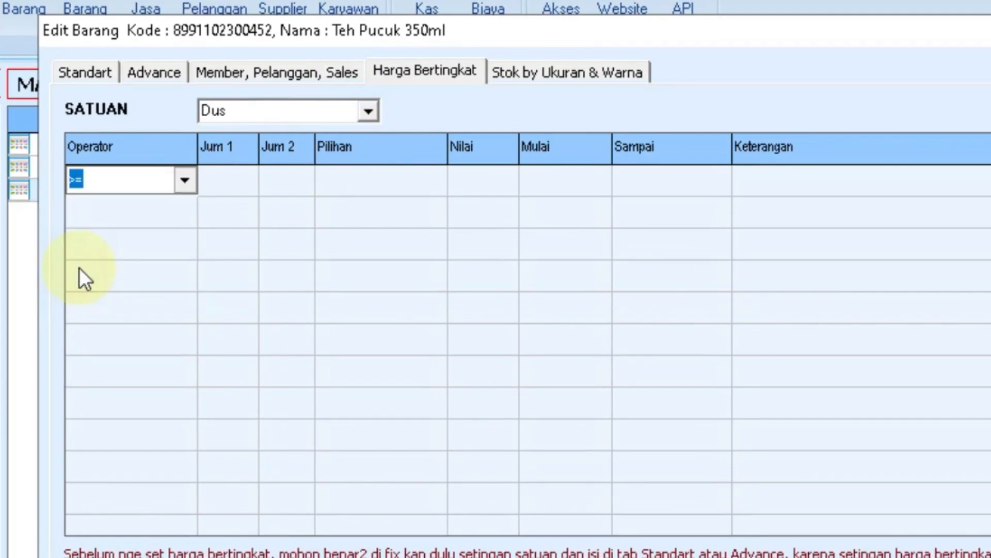
{"action": "left_click", "coordinate": [220, 181]}
{"action": "type", "text": "1"}
{"action": "left_click", "coordinate": [434, 180]}
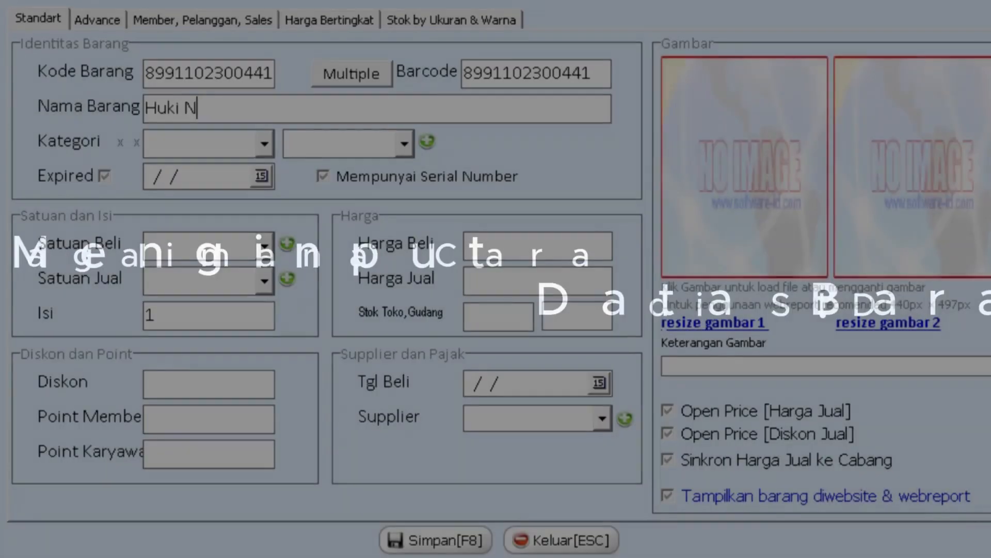
Find the 'ipple' item, give it Pcs buying and selling units, and enter purchase price 1235.
{"action": "type", "text": "ipple Dot Silicone"}
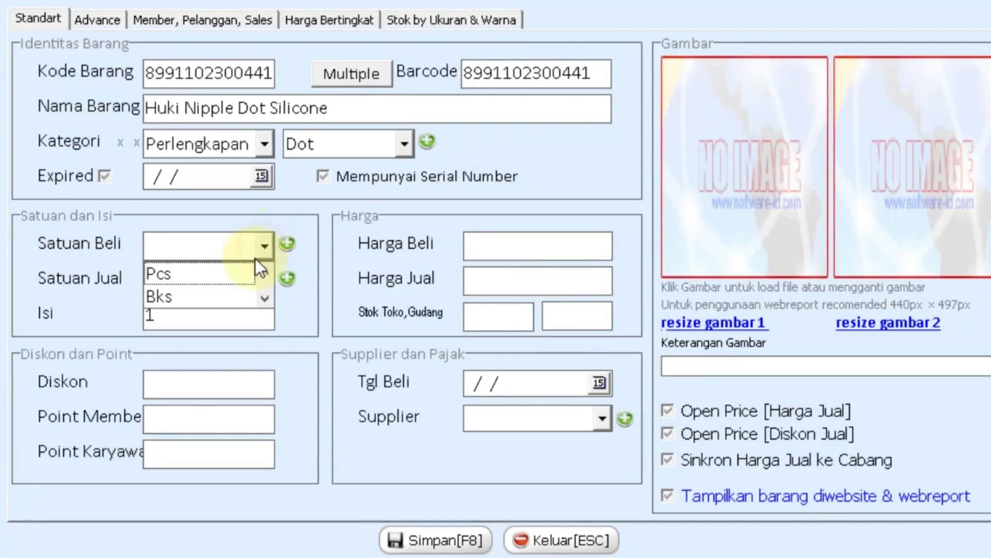
{"action": "left_click", "coordinate": [252, 272]}
{"action": "left_click", "coordinate": [254, 279]}
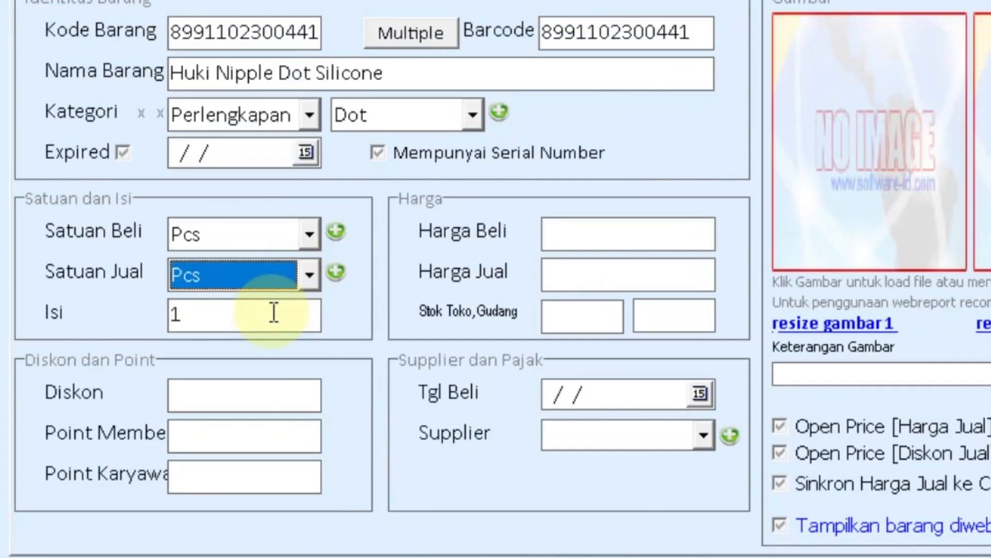
{"action": "left_click", "coordinate": [582, 233]}
{"action": "type", "text": "1235"}
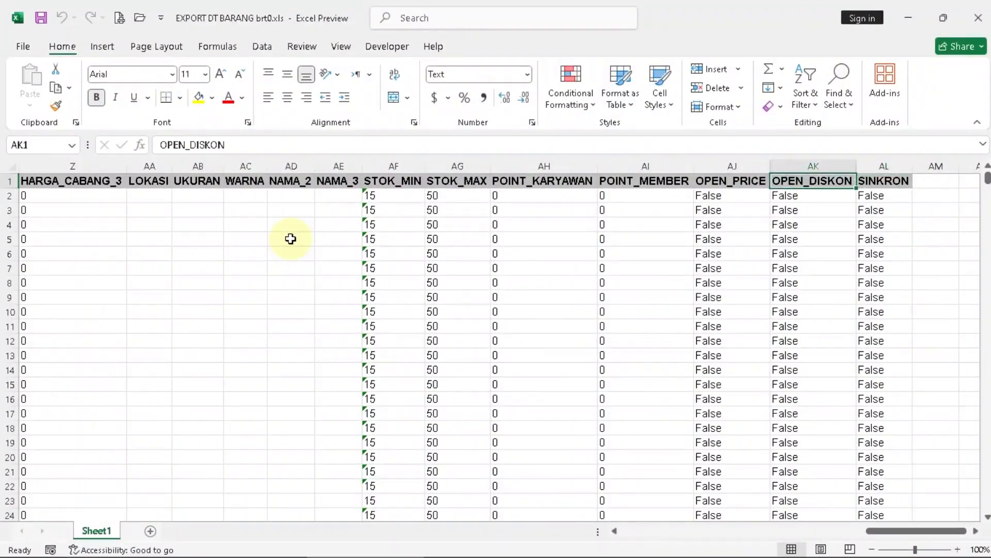
{"action": "key", "text": "Left"}
{"action": "key", "text": "Left"}
{"action": "key", "text": "Left"}
{"action": "key", "text": "Left"}
{"action": "key", "text": "Left"}
{"action": "key", "text": "Left"}
{"action": "key", "text": "Left"}
{"action": "key", "text": "Left"}
{"action": "key", "text": "Left"}
{"action": "key", "text": "Left"}
{"action": "key", "text": "Left"}
{"action": "key", "text": "Left"}
{"action": "key", "text": "Left"}
{"action": "key", "text": "Left"}
{"action": "key", "text": "Left"}
{"action": "key", "text": "Left"}
{"action": "key", "text": "Left"}
{"action": "key", "text": "Left"}
{"action": "key", "text": "Left"}
{"action": "key", "text": "Left"}
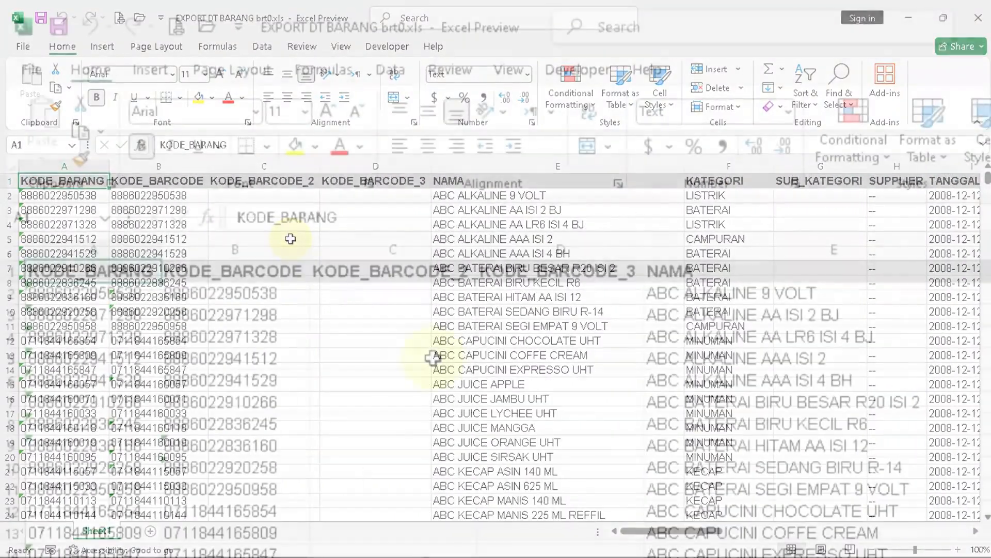
{"action": "key", "text": "Right"}
{"action": "key", "text": "Right"}
{"action": "key", "text": "Right"}
{"action": "key", "text": "Right"}
{"action": "key", "text": "Down"}
{"action": "key", "text": "Down"}
{"action": "key", "text": "Down"}
{"action": "key", "text": "Down"}
{"action": "key", "text": "Down"}
{"action": "key", "text": "Down"}
{"action": "key", "text": "Down"}
{"action": "key", "text": "Down"}
{"action": "key", "text": "Down"}
{"action": "key", "text": "Down"}
{"action": "key", "text": "Down"}
{"action": "key", "text": "Down"}
{"action": "key", "text": "Down"}
{"action": "key", "text": "Down"}
{"action": "key", "text": "Down"}
{"action": "key", "text": "Down"}
{"action": "key", "text": "Down"}
{"action": "key", "text": "Down"}
{"action": "key", "text": "Down"}
{"action": "key", "text": "Down"}
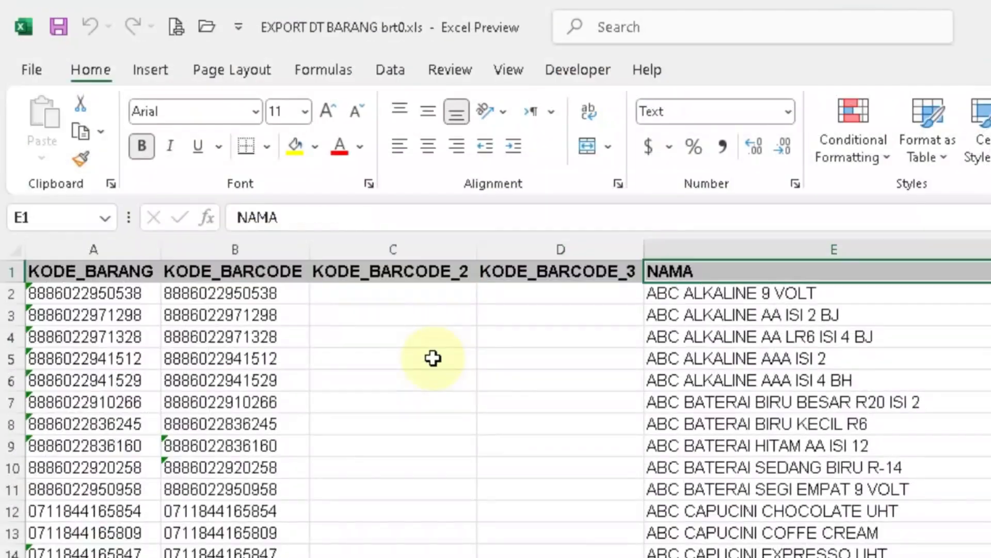
{"action": "key", "text": "Down"}
{"action": "key", "text": "Down"}
{"action": "key", "text": "Down"}
{"action": "key", "text": "Down"}
{"action": "key", "text": "Down"}
{"action": "key", "text": "Down"}
{"action": "key", "text": "Down"}
{"action": "key", "text": "Down"}
{"action": "key", "text": "Down"}
{"action": "key", "text": "Down"}
{"action": "key", "text": "Down"}
{"action": "key", "text": "Down"}
{"action": "key", "text": "Down"}
{"action": "key", "text": "Down"}
{"action": "key", "text": "Down"}
{"action": "key", "text": "Down"}
{"action": "key", "text": "Down"}
{"action": "key", "text": "Down"}
{"action": "key", "text": "Down"}
{"action": "key", "text": "Down"}
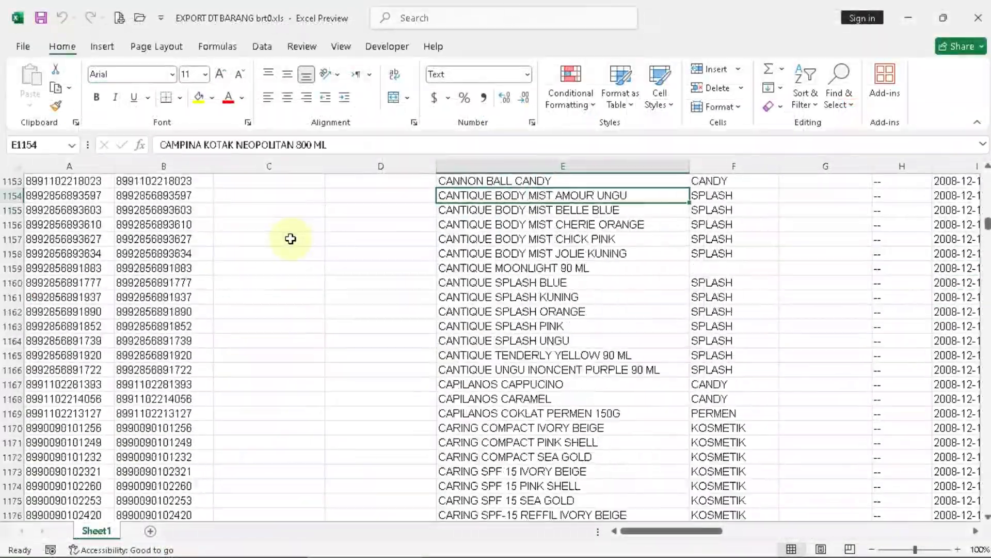
{"action": "key", "text": "Down"}
{"action": "key", "text": "Down"}
{"action": "key", "text": "Down"}
{"action": "key", "text": "Down"}
{"action": "key", "text": "Down"}
{"action": "key", "text": "Down"}
{"action": "key", "text": "Down"}
{"action": "key", "text": "Down"}
{"action": "key", "text": "Down"}
{"action": "key", "text": "Down"}
{"action": "key", "text": "Down"}
{"action": "key", "text": "Down"}
{"action": "key", "text": "Down"}
{"action": "key", "text": "Down"}
{"action": "key", "text": "Down"}
{"action": "key", "text": "Down"}
{"action": "key", "text": "Down"}
{"action": "key", "text": "Down"}
{"action": "key", "text": "Down"}
{"action": "key", "text": "Down"}
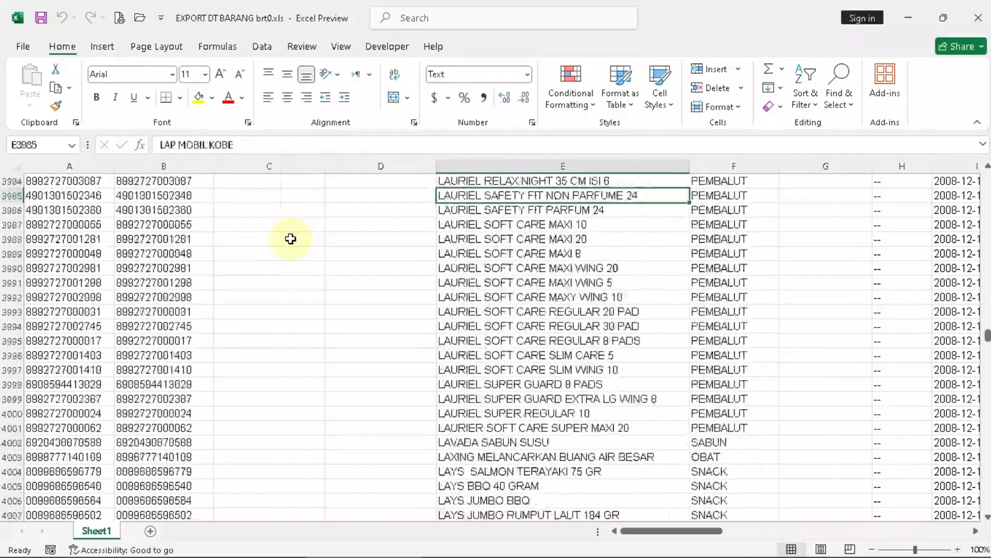
{"action": "key", "text": "Down"}
{"action": "key", "text": "Down"}
{"action": "key", "text": "Down"}
{"action": "key", "text": "Down"}
{"action": "key", "text": "Down"}
{"action": "key", "text": "Down"}
{"action": "key", "text": "Down"}
{"action": "key", "text": "Down"}
{"action": "key", "text": "Down"}
{"action": "key", "text": "Down"}
{"action": "key", "text": "Down"}
{"action": "key", "text": "Down"}
{"action": "key", "text": "Down"}
{"action": "key", "text": "Down"}
{"action": "key", "text": "Down"}
{"action": "key", "text": "Down"}
{"action": "key", "text": "Down"}
{"action": "key", "text": "Down"}
{"action": "key", "text": "Down"}
{"action": "key", "text": "Down"}
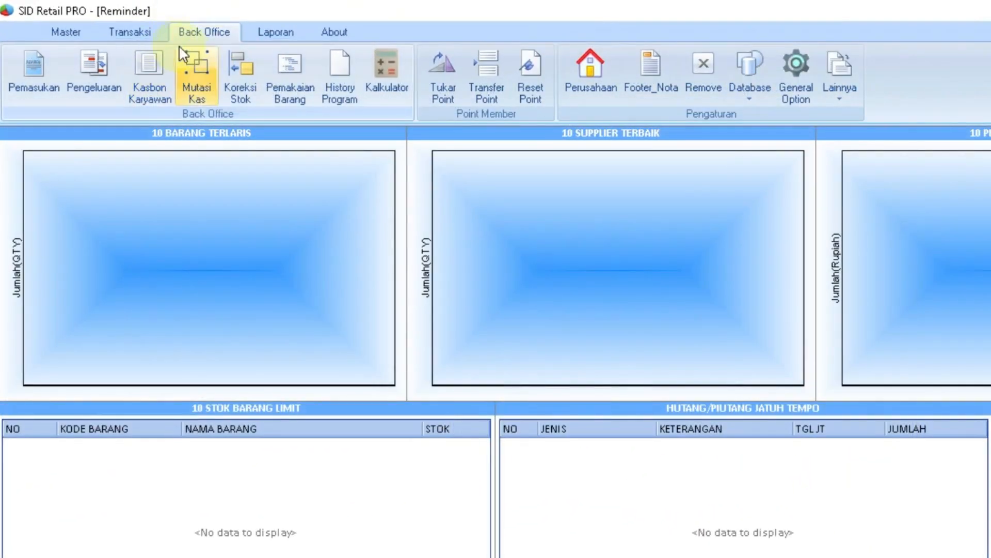
Open Data Barang from the Master ribbon.
{"action": "left_click", "coordinate": [67, 31]}
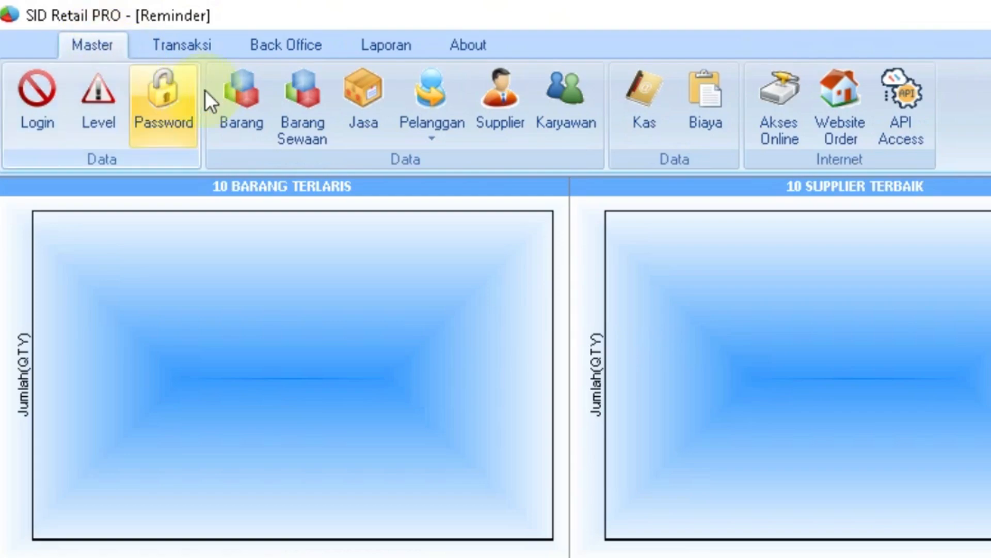
{"action": "left_click", "coordinate": [247, 115]}
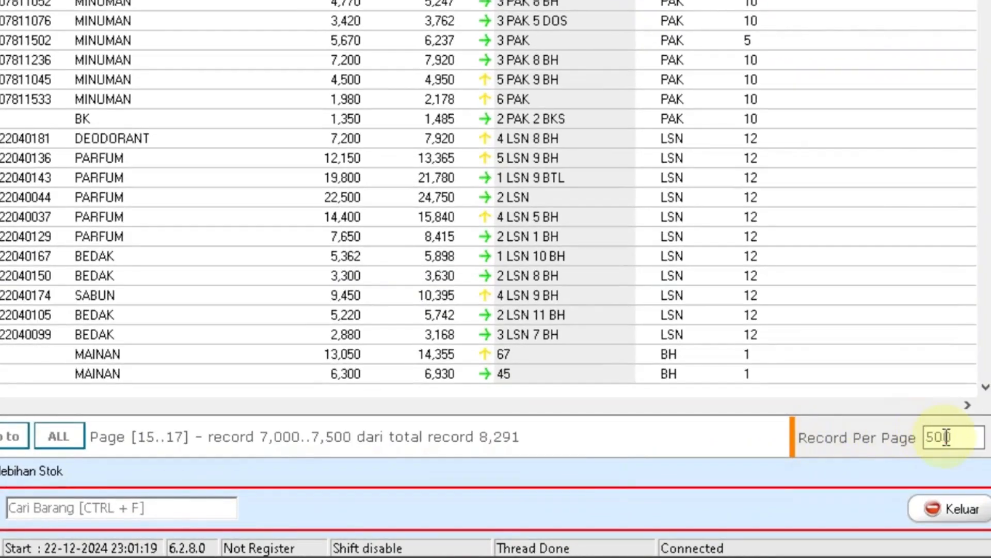
Show 20 records per page, then try the Kekurangan Stok and Kelebihan Stok filters.
{"action": "type", "text": "20"}
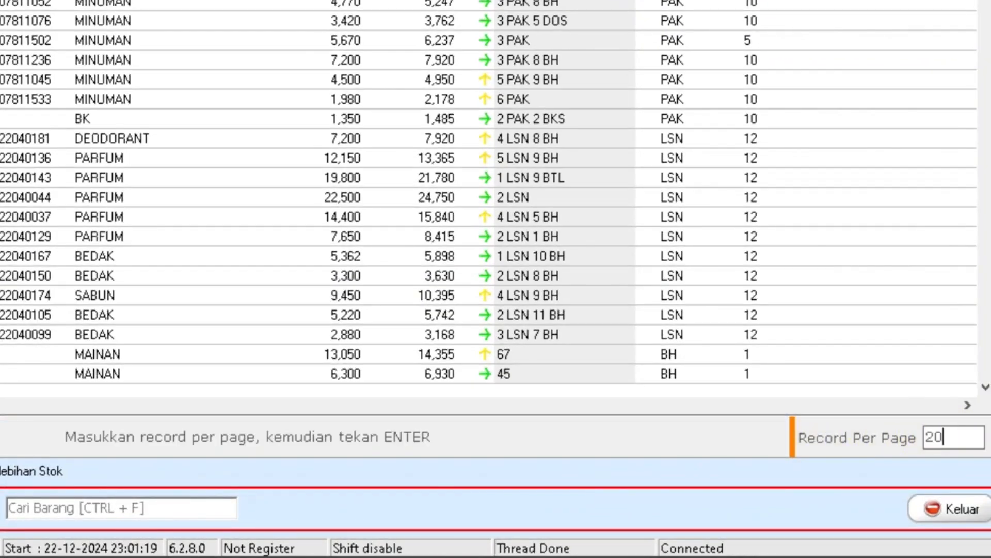
{"action": "key", "text": "Return"}
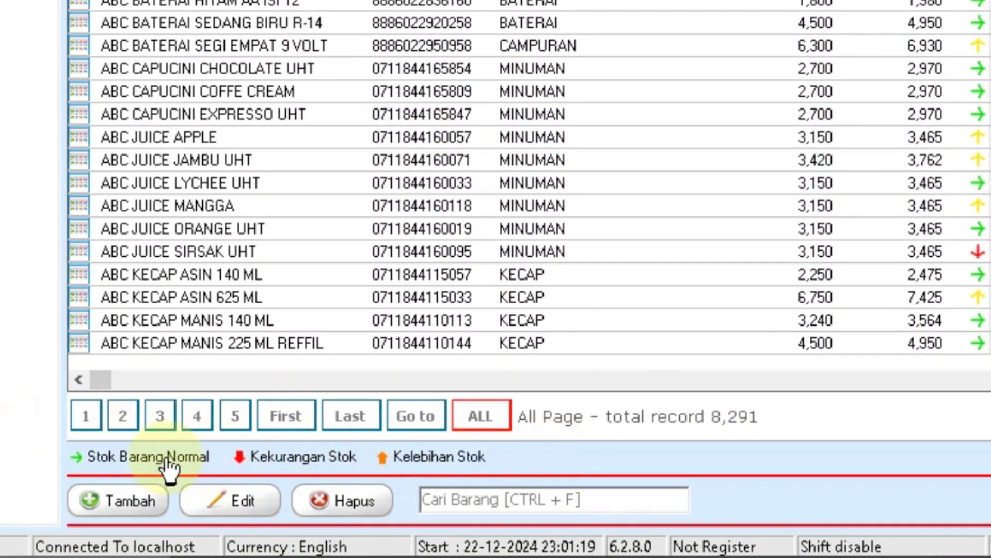
{"action": "scroll", "coordinate": [165, 464], "scroll_direction": "down", "scroll_amount": 10}
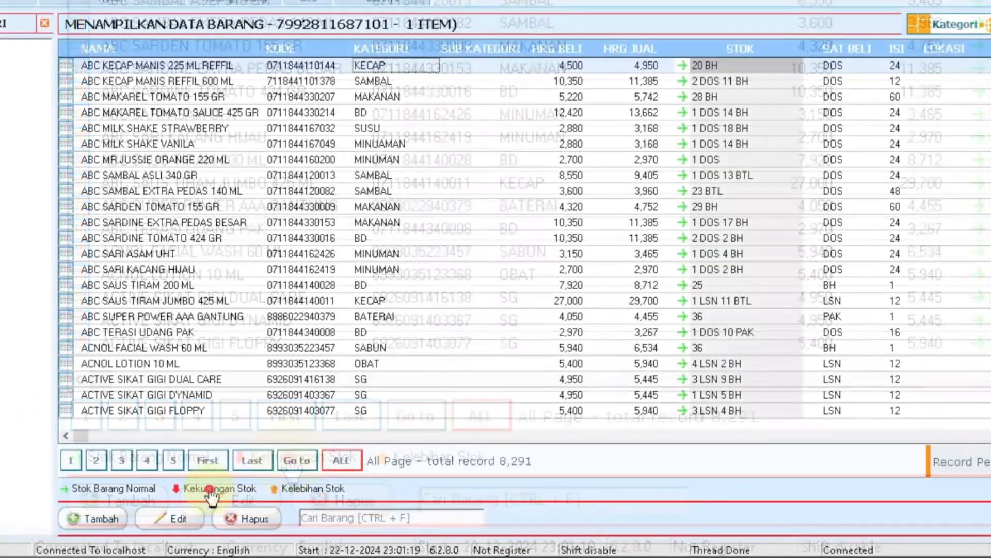
{"action": "left_click", "coordinate": [292, 463]}
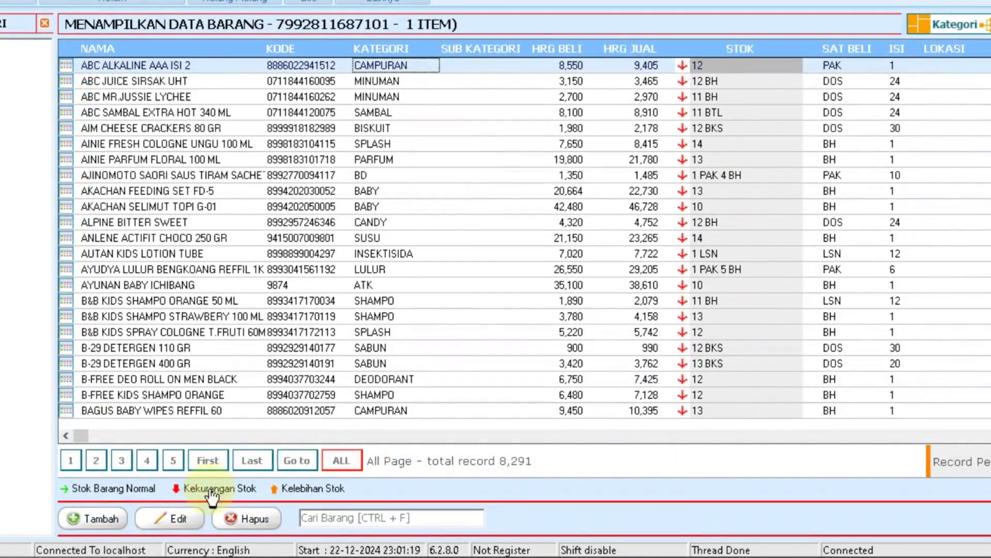
{"action": "left_click", "coordinate": [297, 493]}
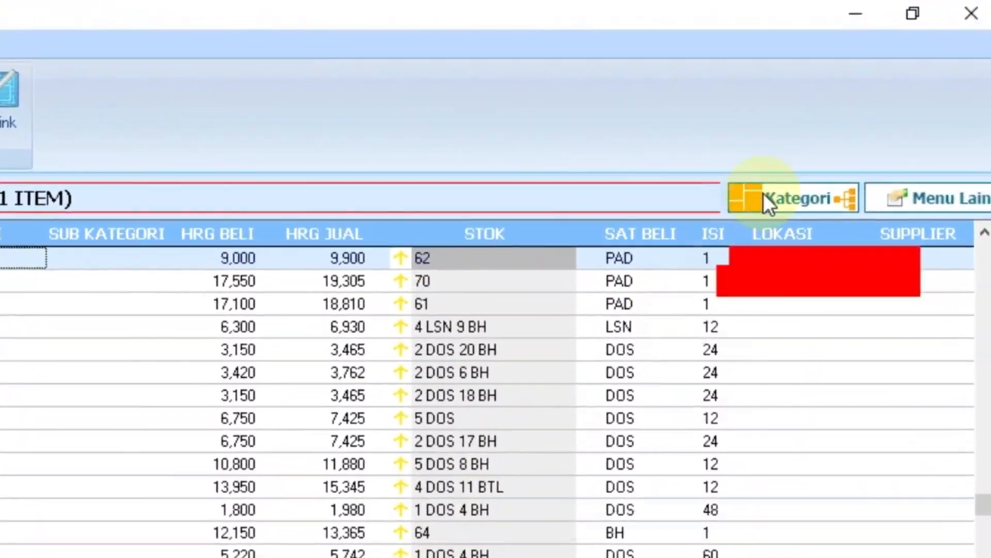
{"action": "left_click", "coordinate": [756, 192]}
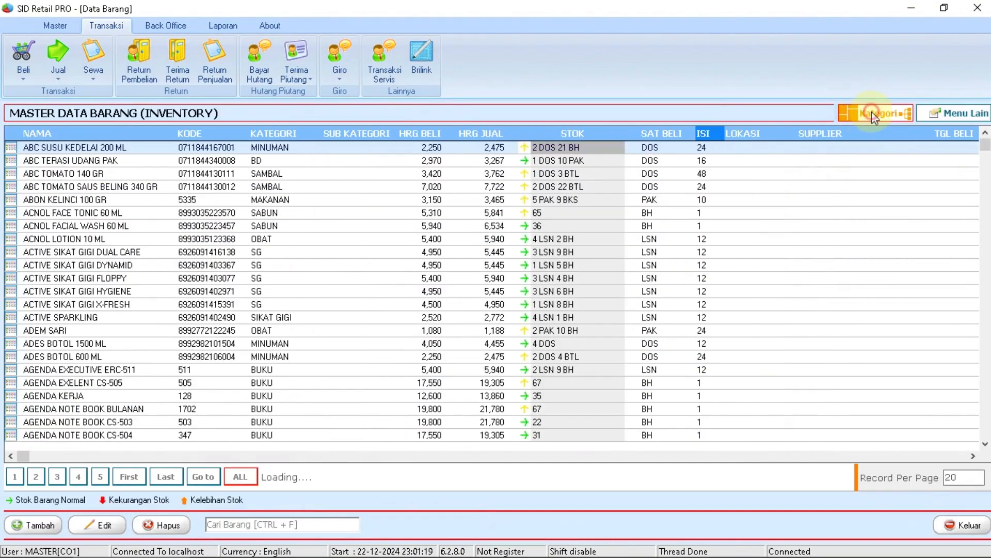
Expand the category tree in FILTER KATEGORI and filter the list to BABY (191 items).
{"action": "left_click", "coordinate": [873, 115]}
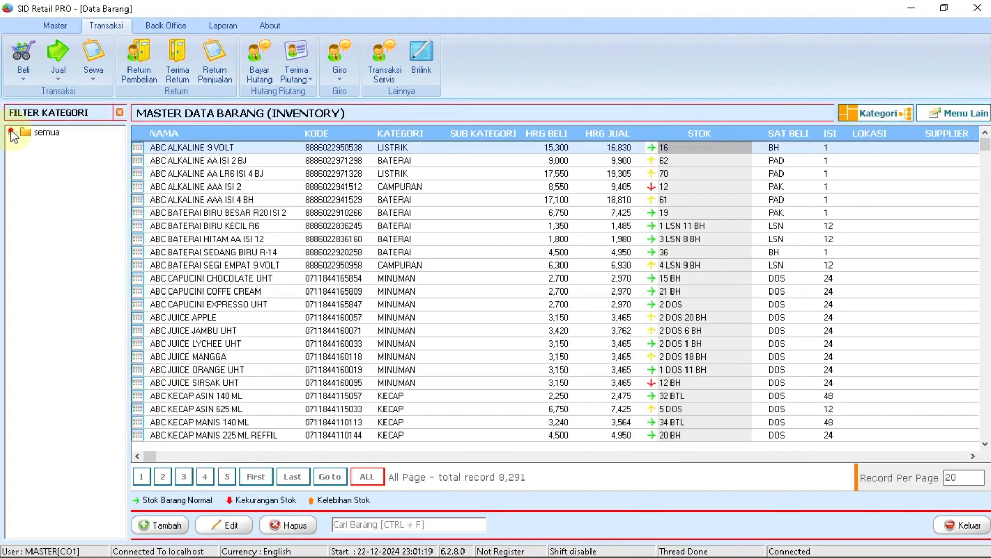
{"action": "left_click", "coordinate": [12, 134]}
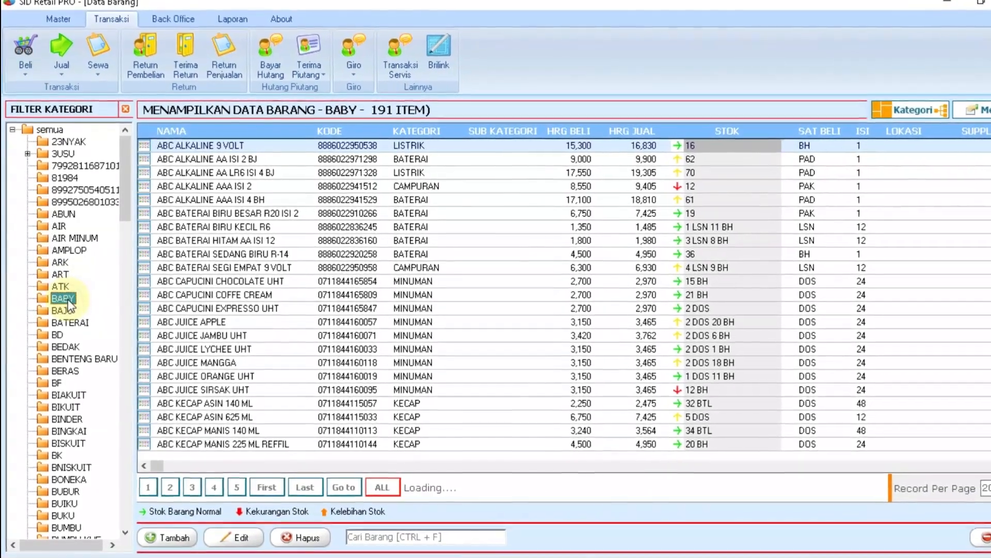
{"action": "left_click", "coordinate": [63, 347]}
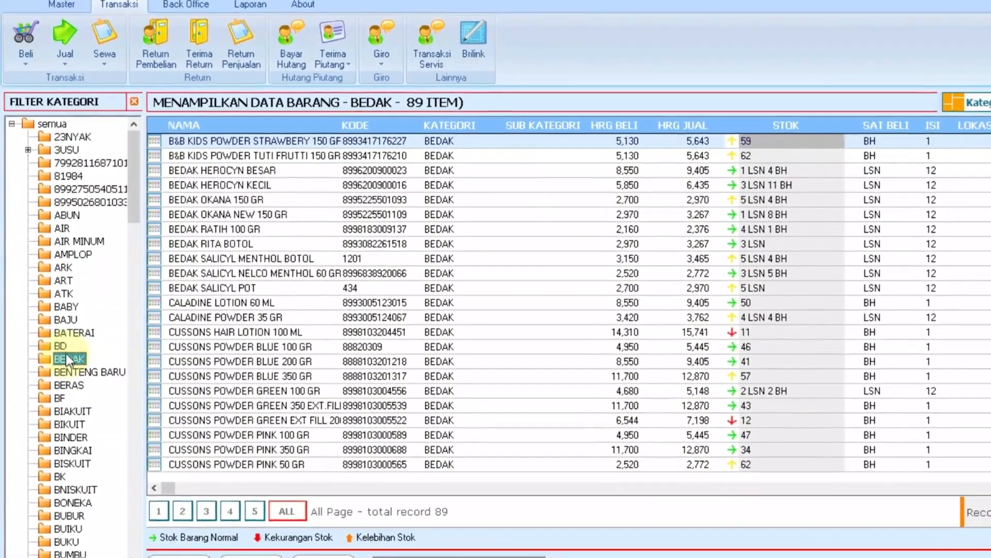
{"action": "left_click", "coordinate": [66, 306]}
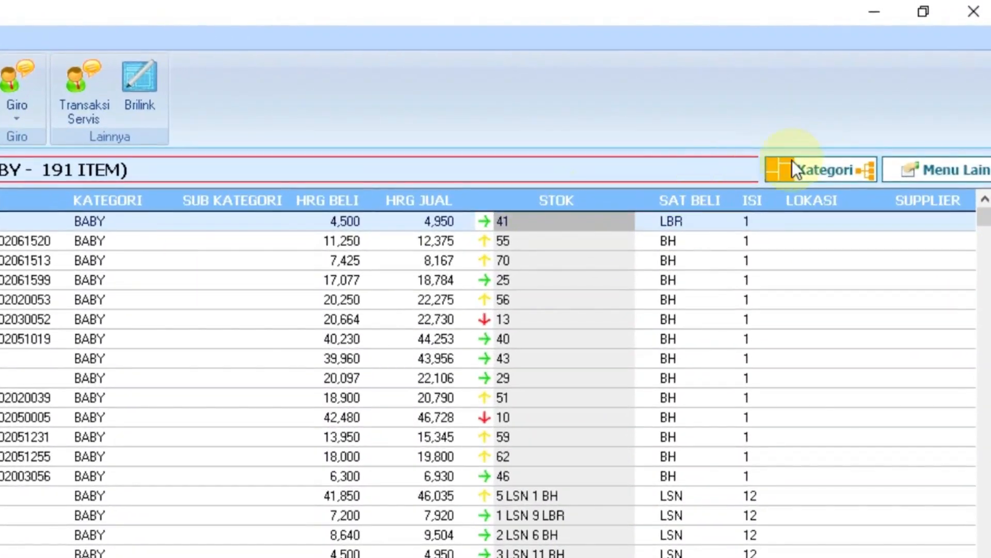
Export the BABY item list with Export To XLS to the Desktop as 'Backup'.
{"action": "left_click", "coordinate": [924, 172]}
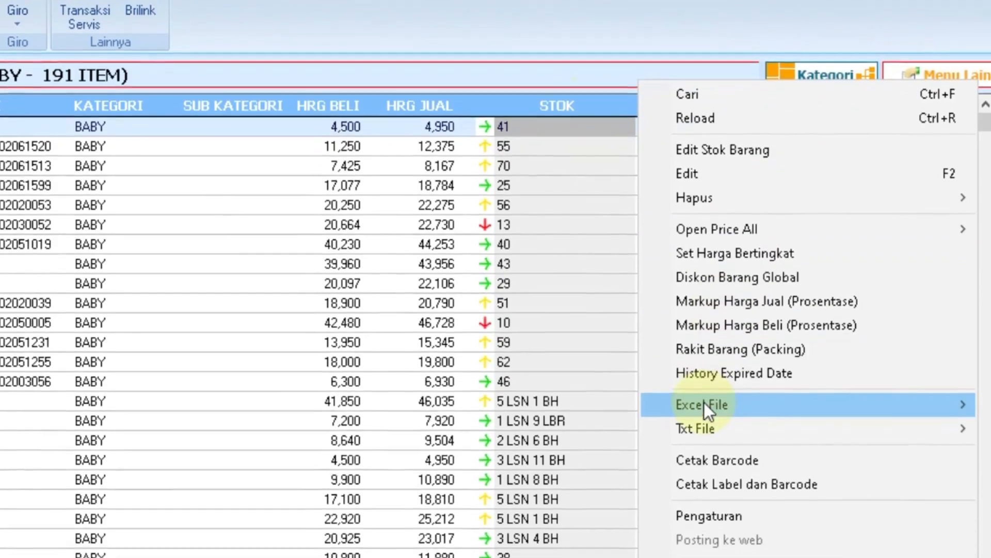
{"action": "mouse_move", "coordinate": [702, 439]}
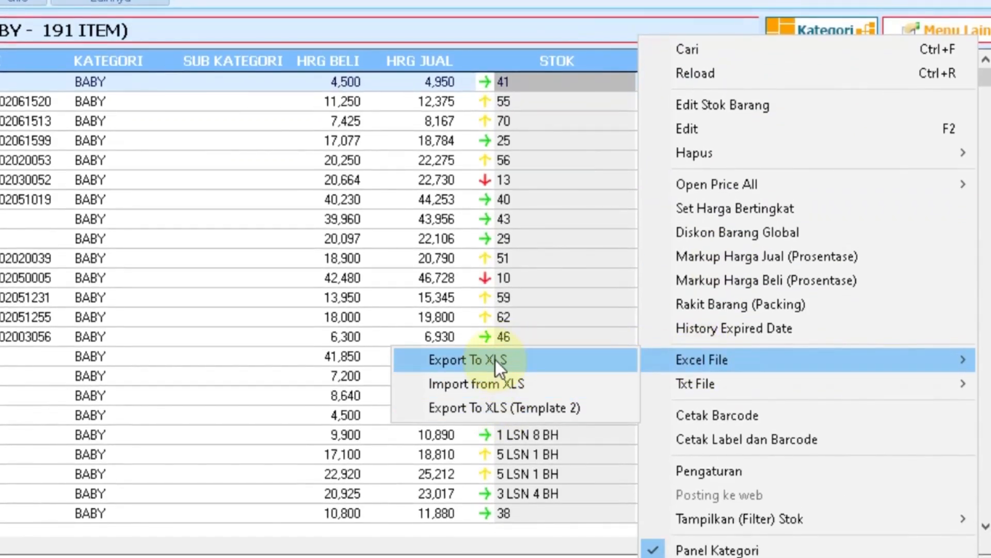
{"action": "left_click", "coordinate": [494, 360]}
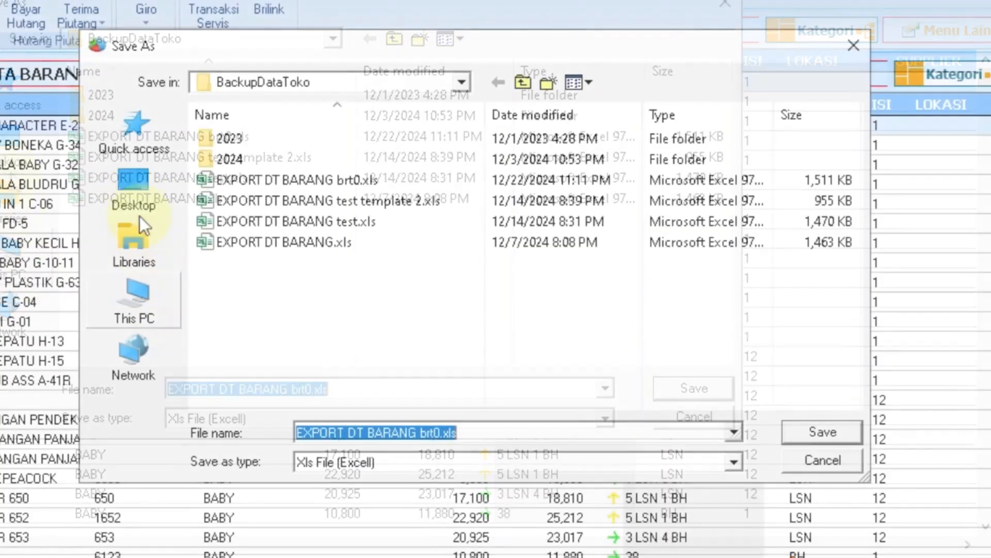
{"action": "left_click", "coordinate": [129, 187]}
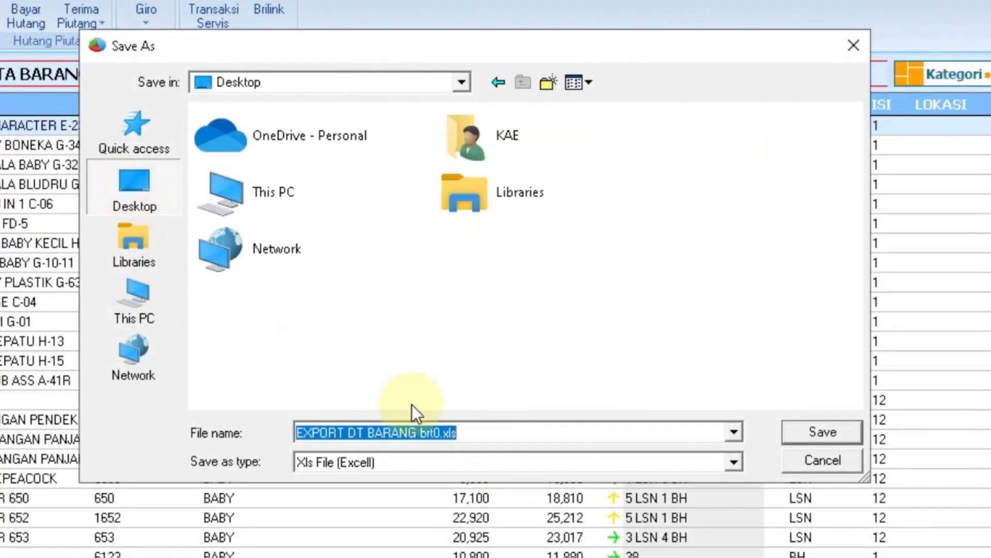
{"action": "type", "text": "Backup"}
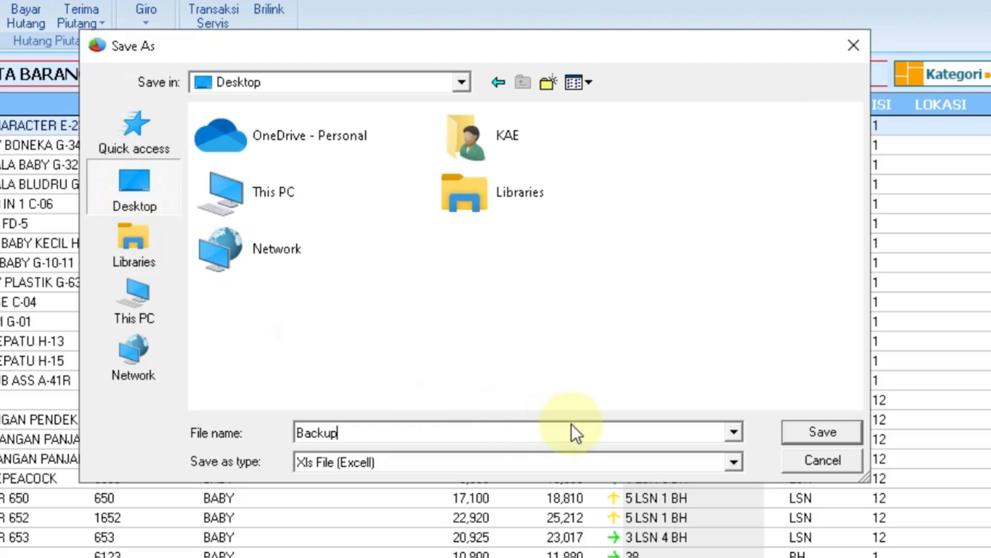
{"action": "left_click", "coordinate": [801, 433]}
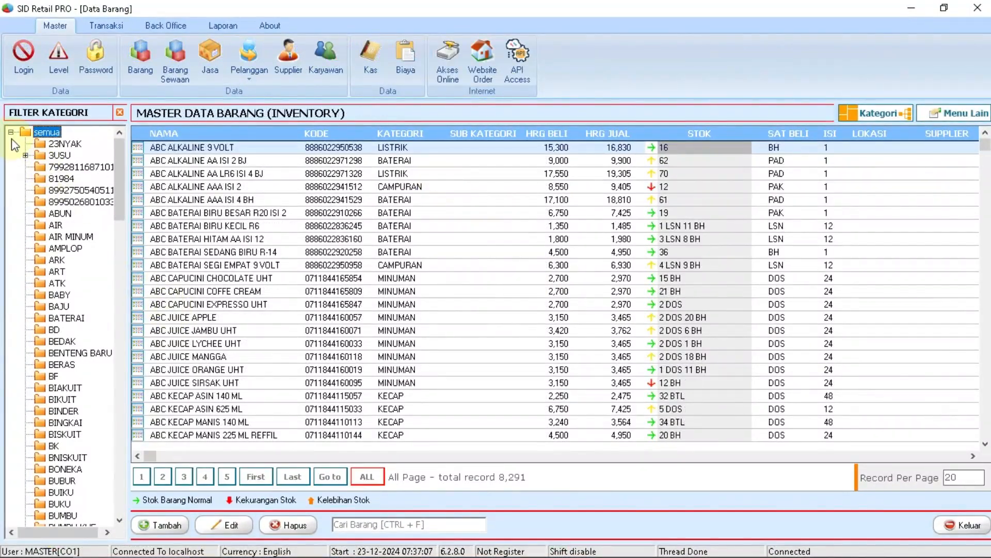
Delete every inventory item with Hapus Semua and confirm.
{"action": "left_click", "coordinate": [10, 132]}
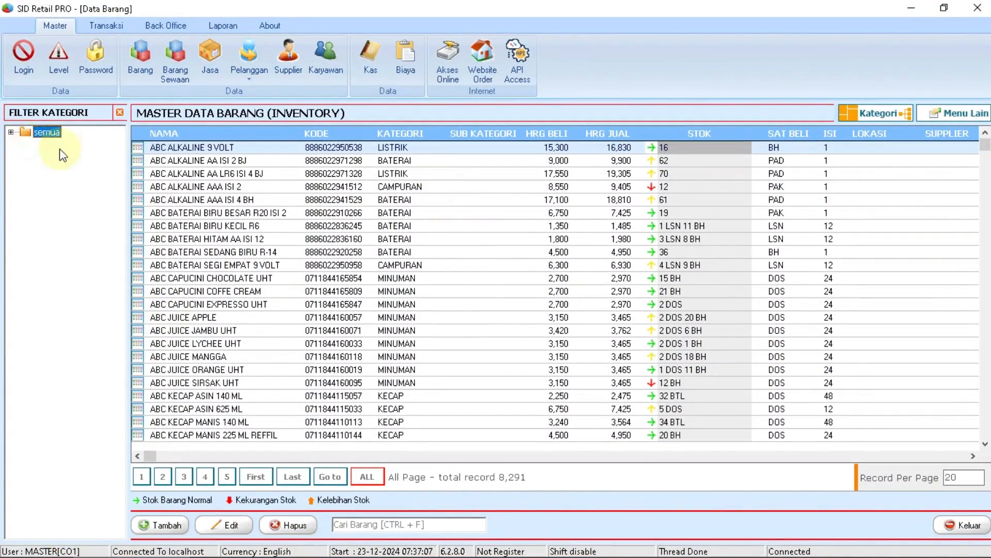
{"action": "right_click", "coordinate": [455, 202]}
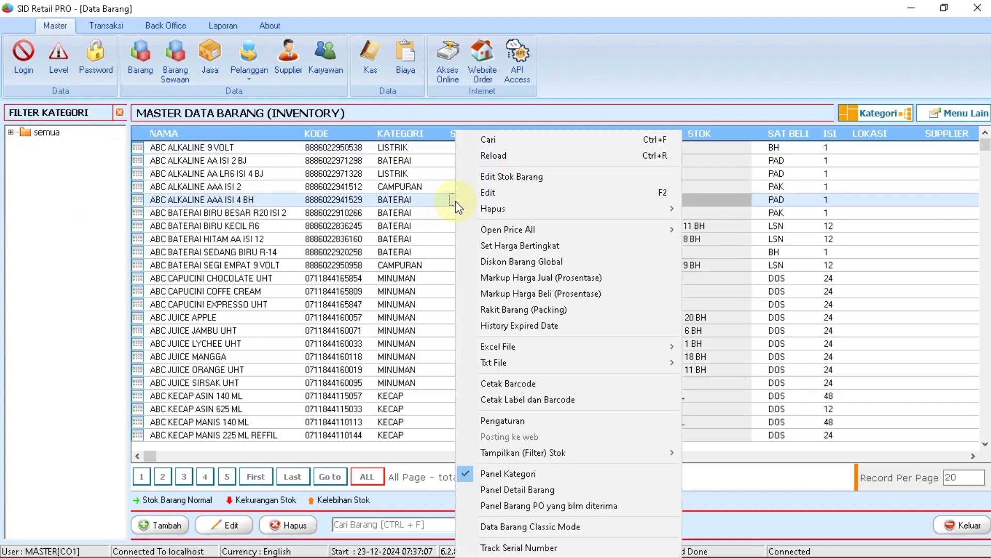
{"action": "mouse_move", "coordinate": [495, 208]}
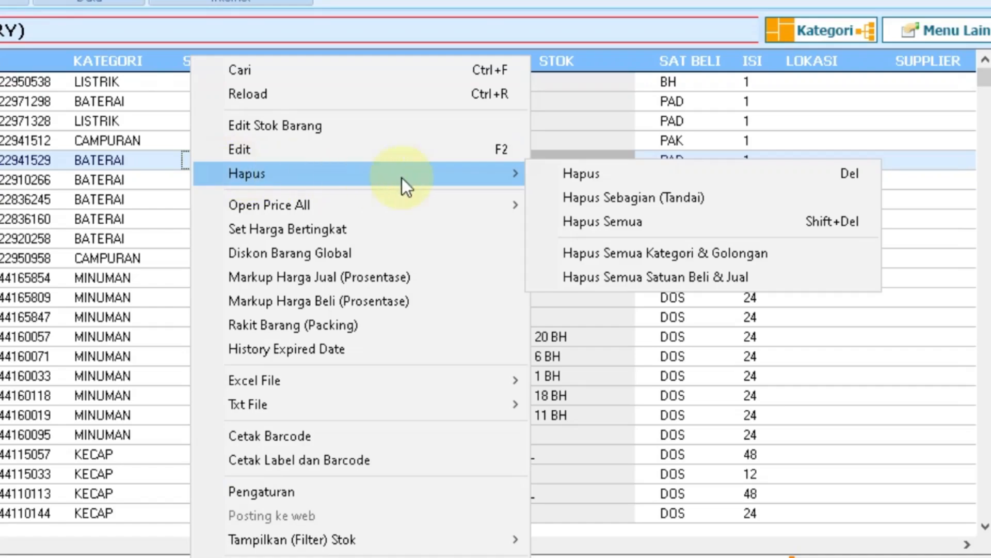
{"action": "left_click", "coordinate": [629, 221]}
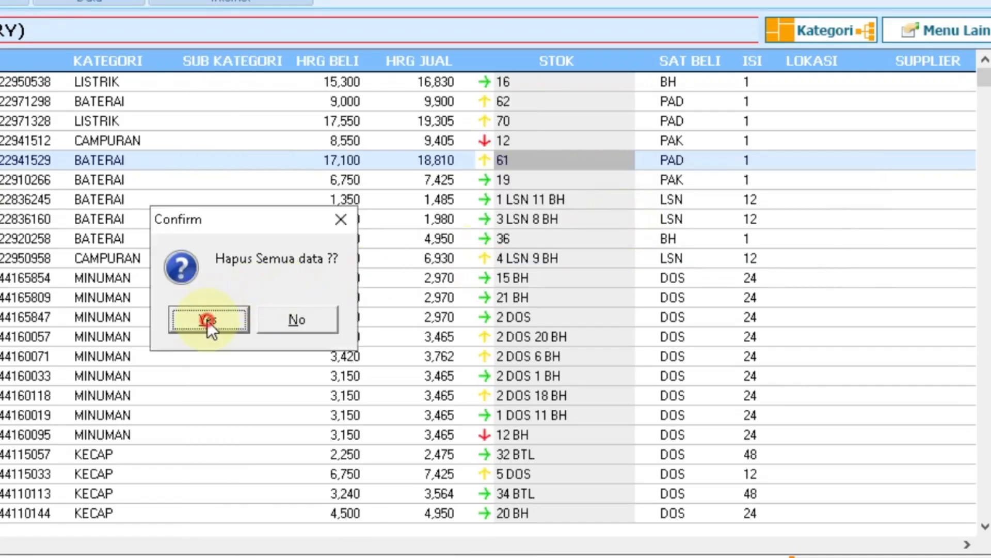
{"action": "left_click", "coordinate": [207, 320]}
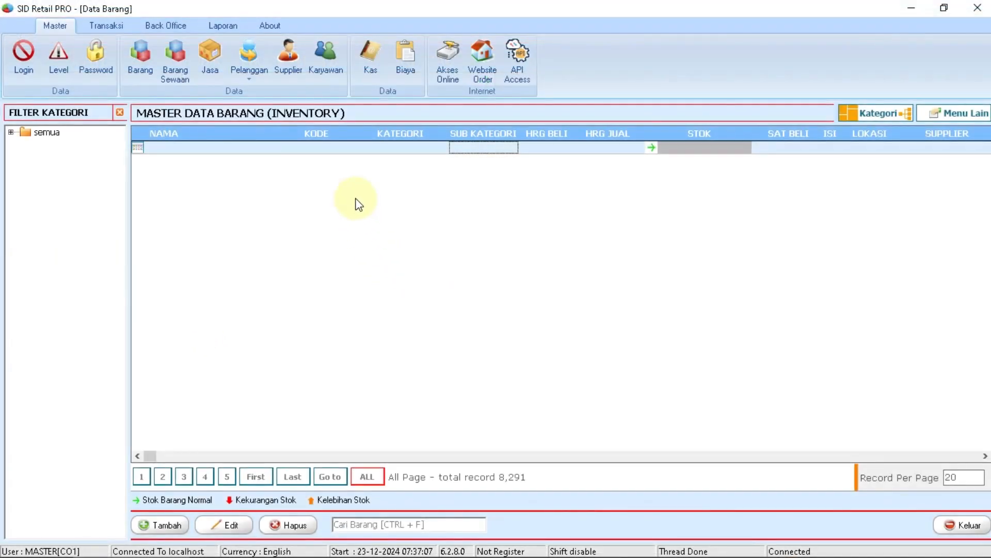
Delete all categories and groups, confirming Yes.
{"action": "right_click", "coordinate": [258, 179]}
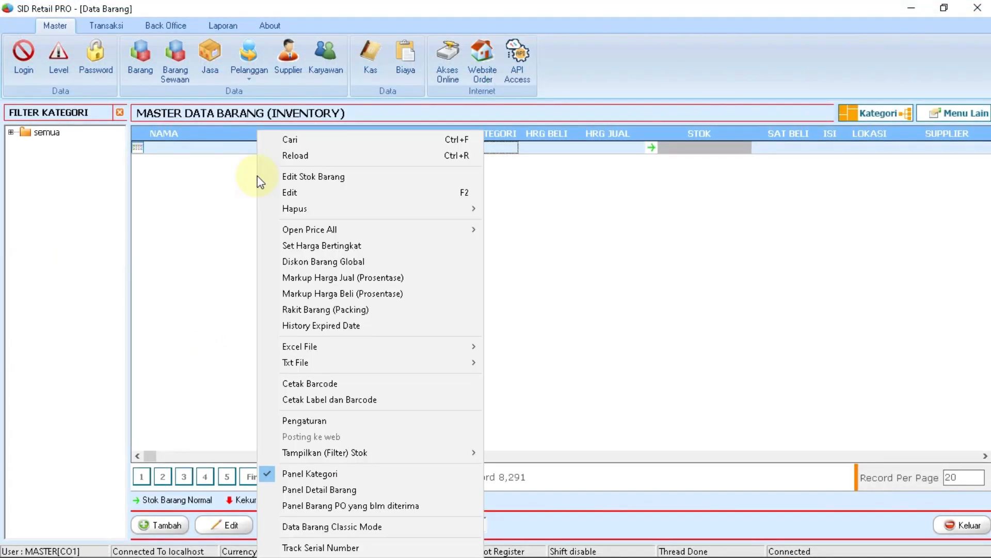
{"action": "mouse_move", "coordinate": [296, 207]}
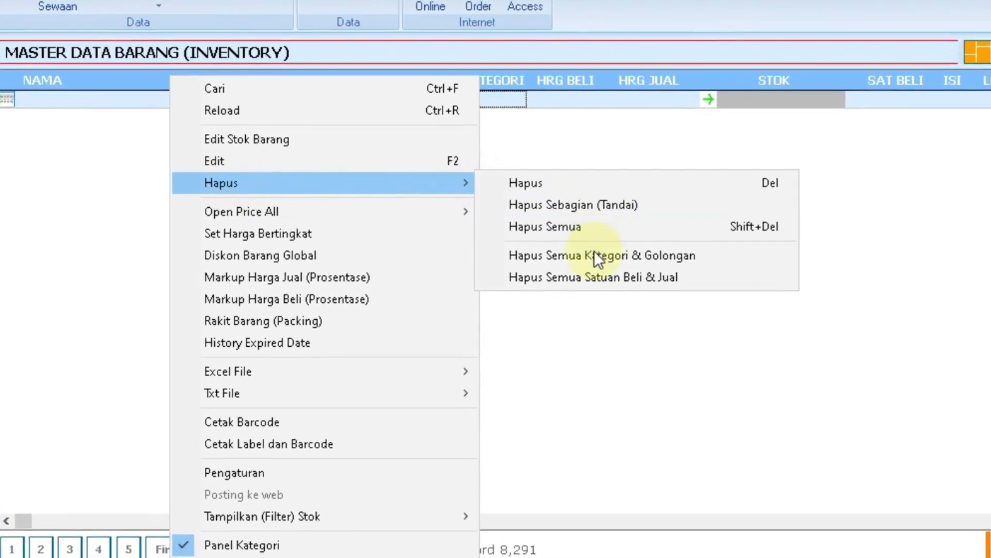
{"action": "left_click", "coordinate": [599, 255]}
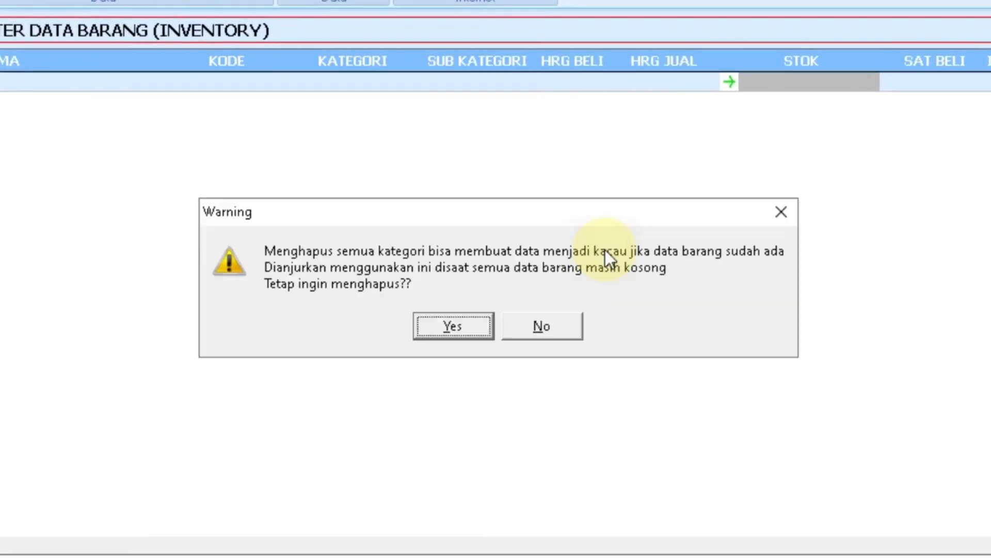
{"action": "left_click", "coordinate": [445, 329]}
Delete all purchase and sale units, confirming Yes.
{"action": "right_click", "coordinate": [257, 143]}
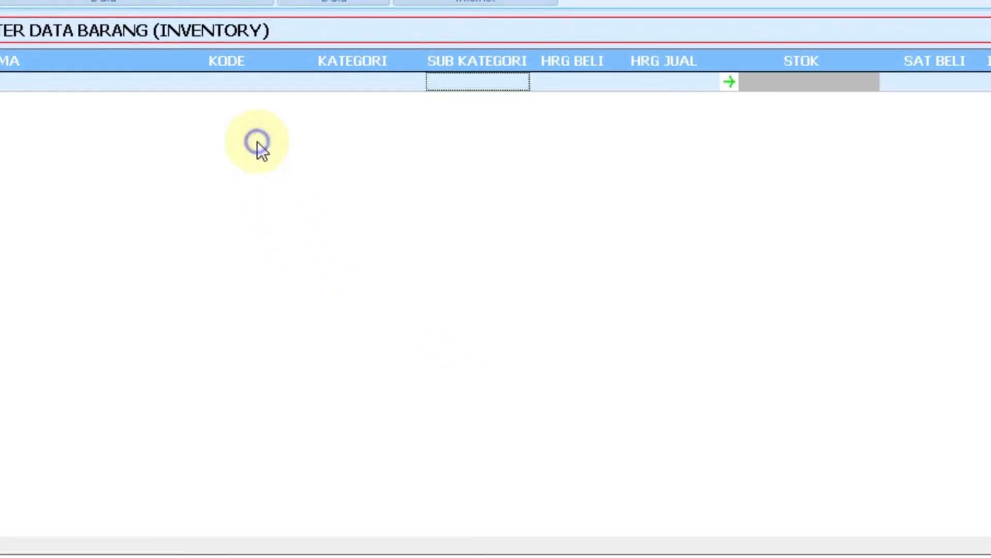
{"action": "mouse_move", "coordinate": [432, 176]}
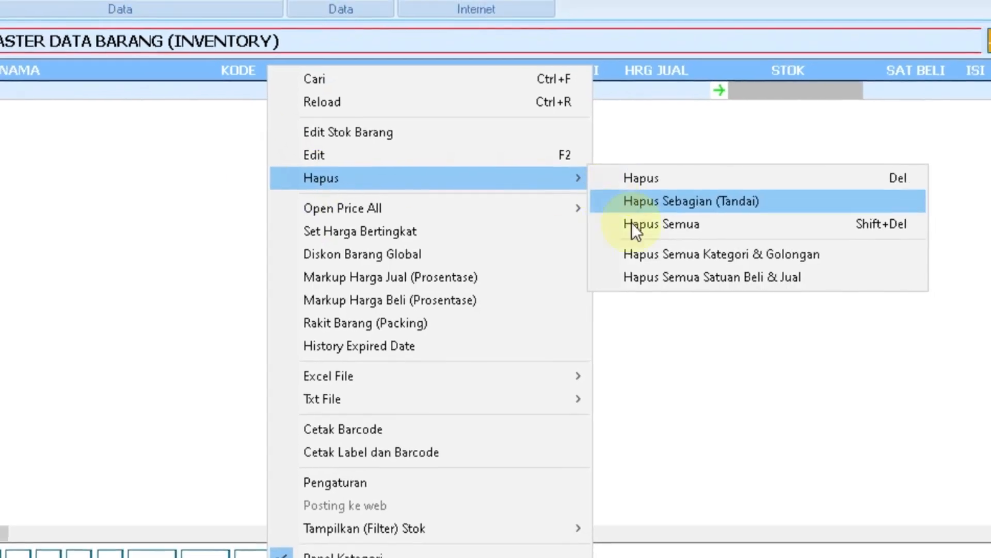
{"action": "left_click", "coordinate": [671, 277]}
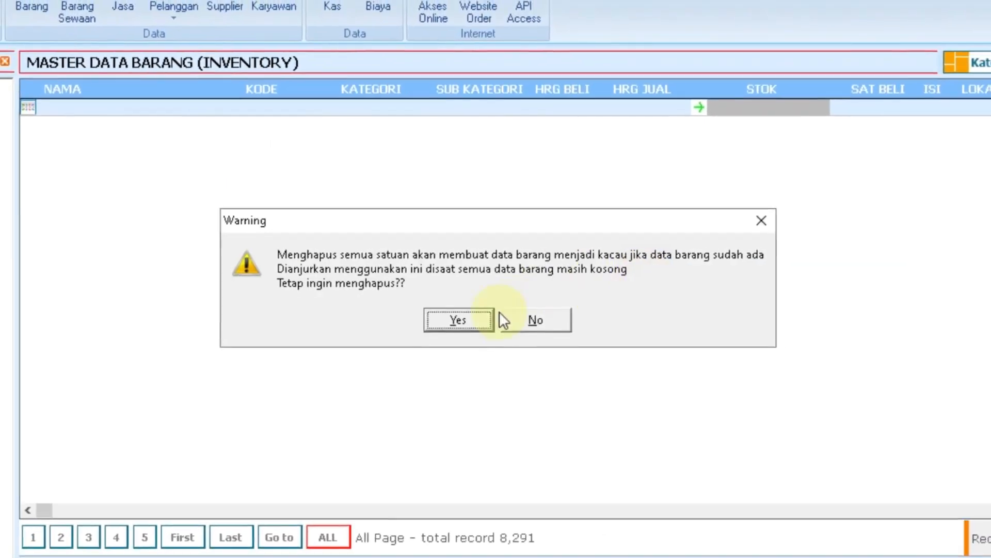
{"action": "left_click", "coordinate": [469, 321]}
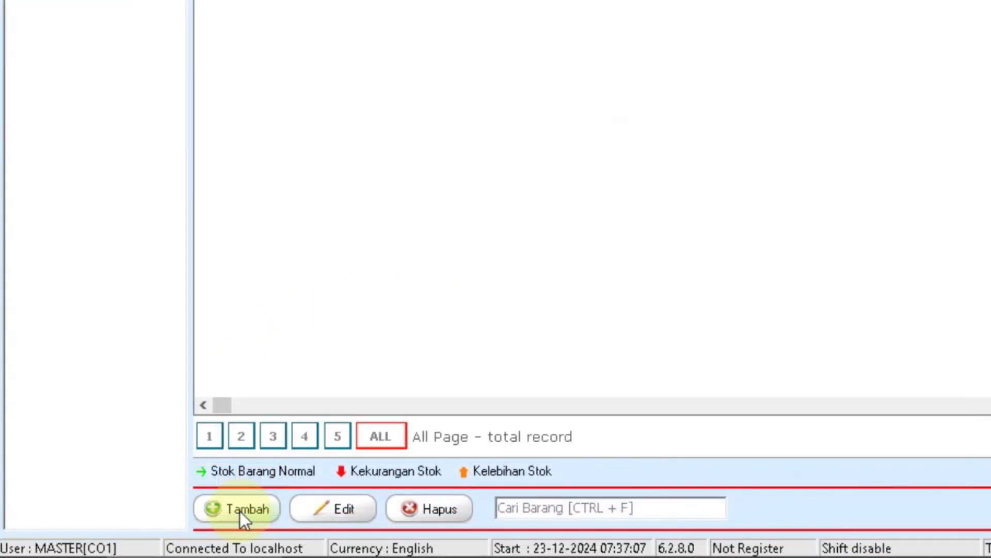
Open the Input Baru form and enter item code 123456.
{"action": "left_click", "coordinate": [240, 510]}
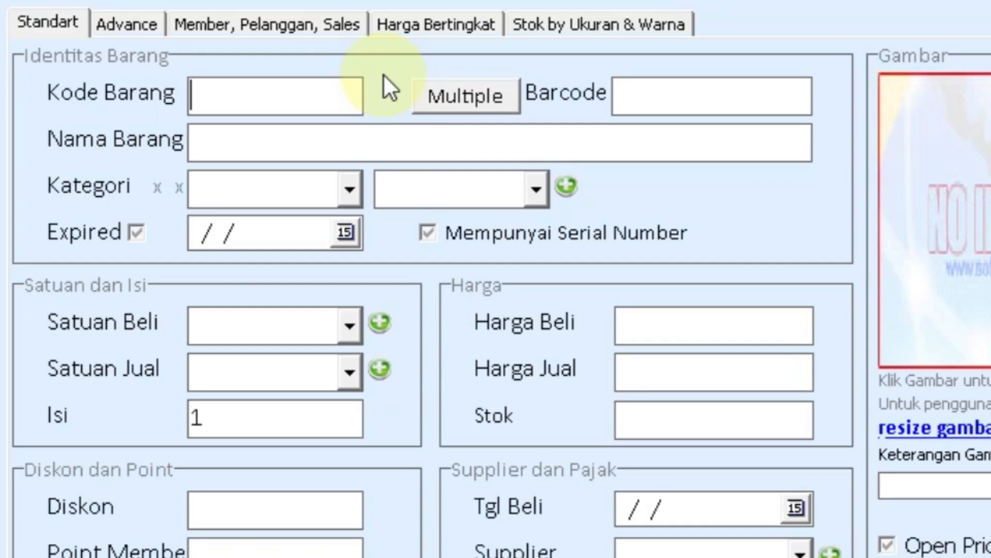
{"action": "type", "text": "123456"}
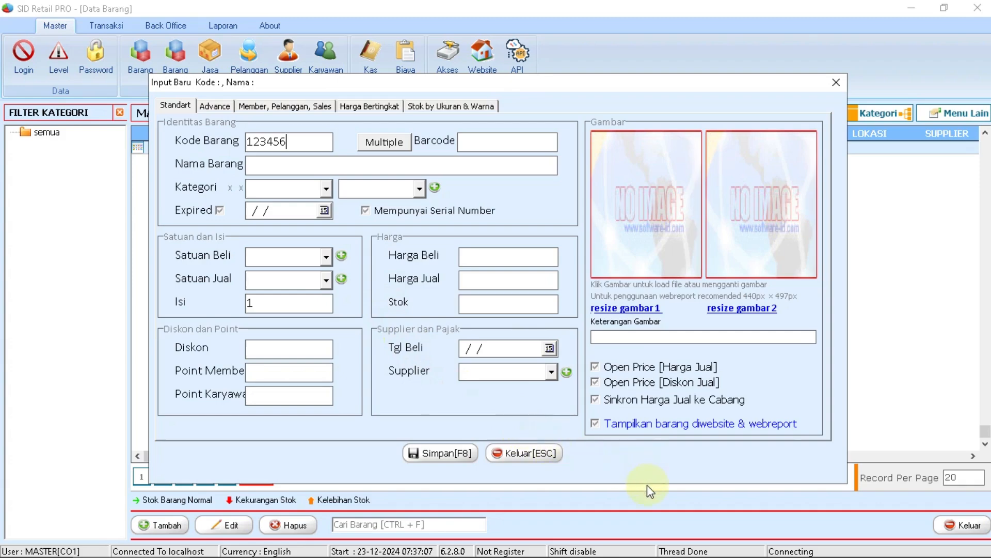
Close Input Baru unsaved and open Back Office > Lainnya > Pengaturan Master Kode Otomatis, Dual Stok.
{"action": "left_click", "coordinate": [524, 452]}
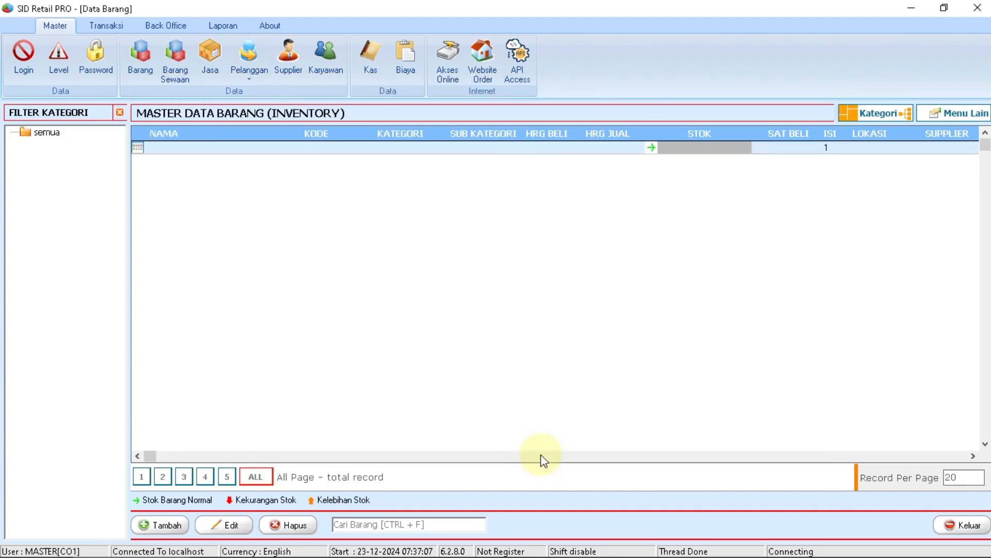
{"action": "left_click", "coordinate": [155, 23]}
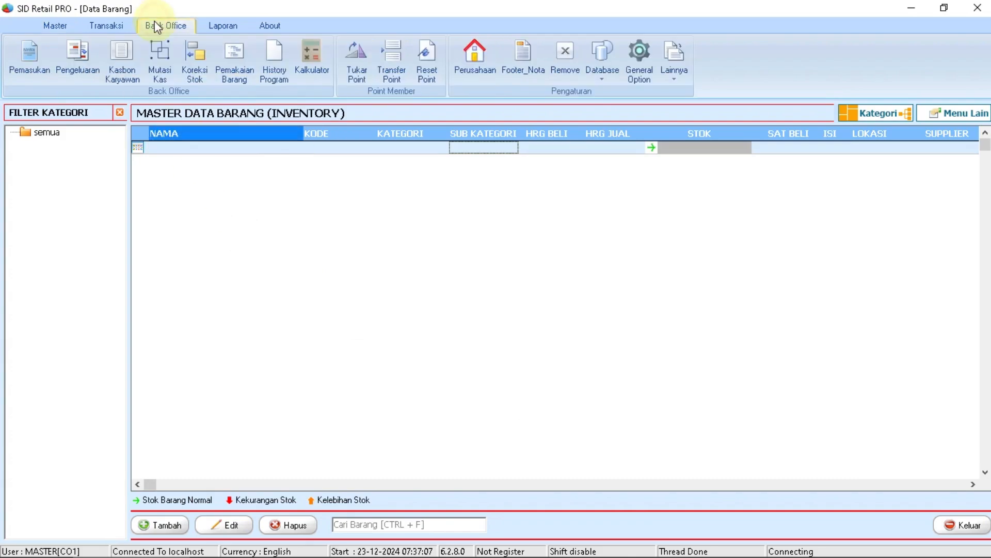
{"action": "left_click", "coordinate": [666, 66]}
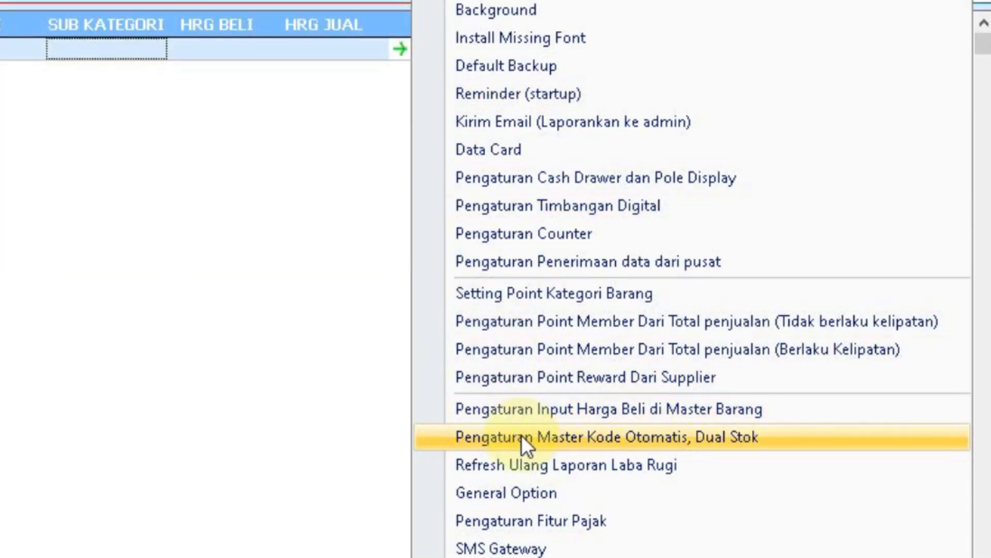
{"action": "left_click", "coordinate": [521, 435]}
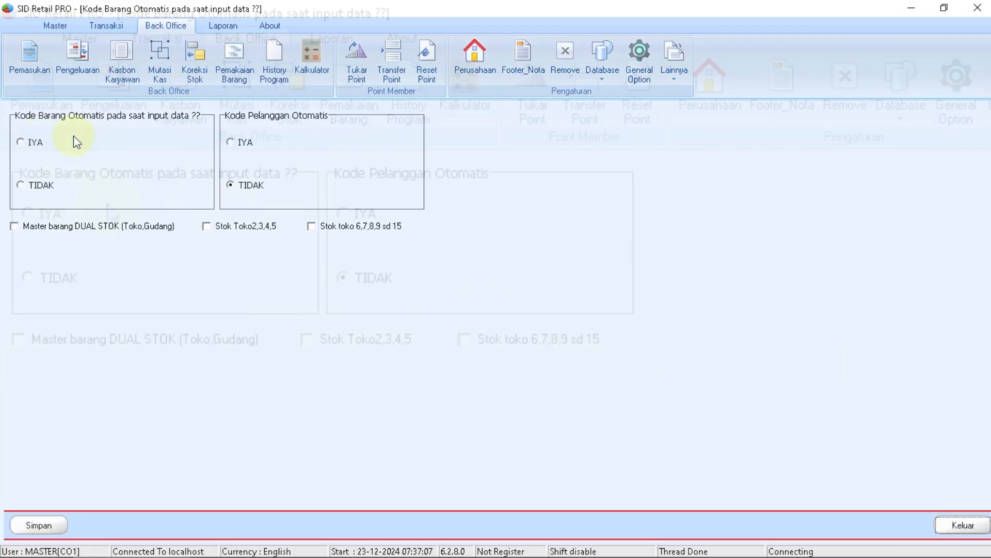
Set Kode Barang Otomatis to IYA, tick DUAL STOK (Toko,Gudang), save, and restart.
{"action": "left_click", "coordinate": [24, 141]}
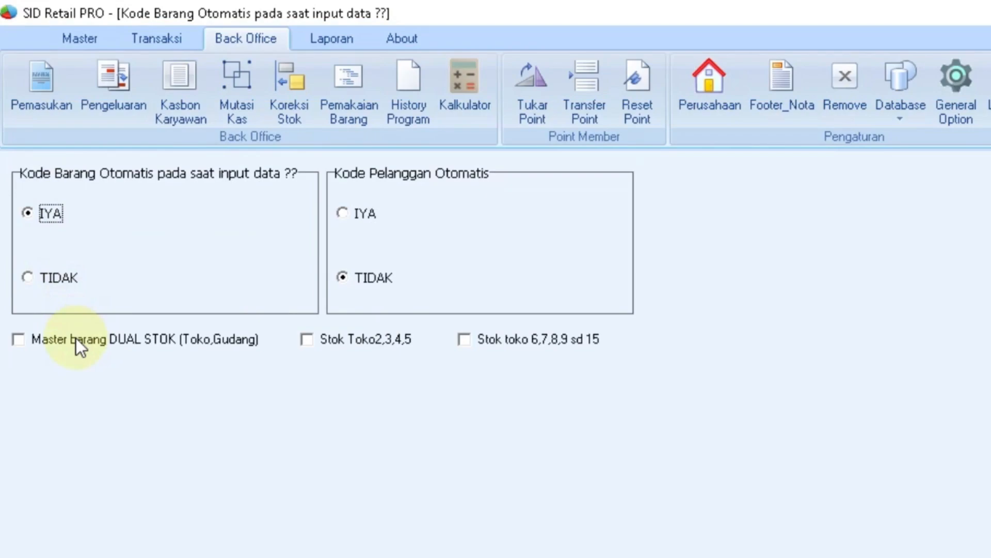
{"action": "left_click", "coordinate": [14, 338]}
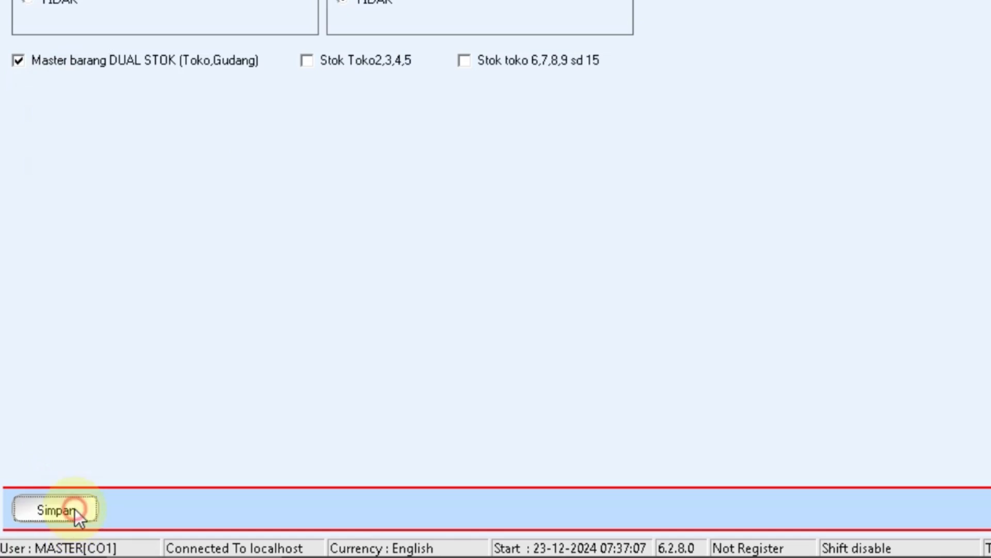
{"action": "left_click", "coordinate": [76, 510]}
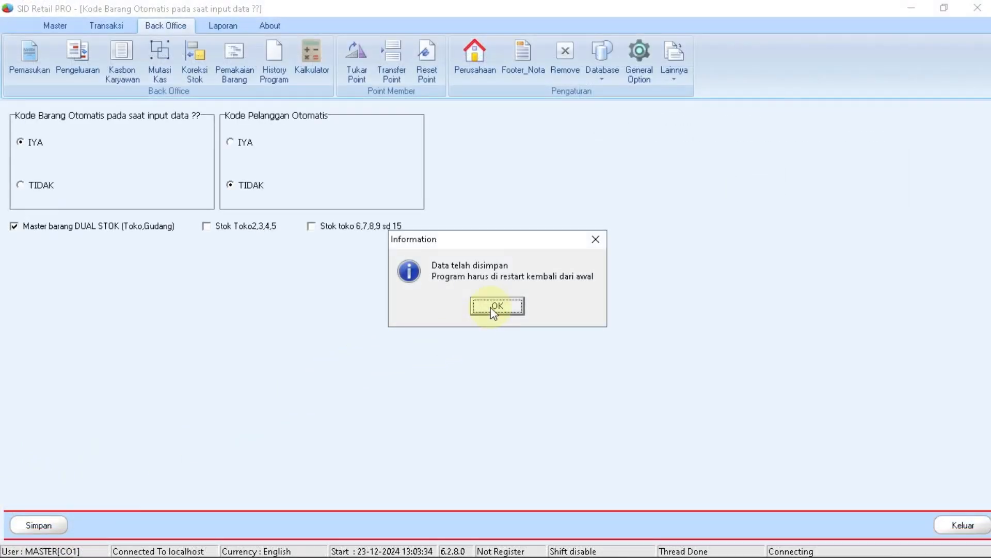
{"action": "left_click", "coordinate": [494, 307]}
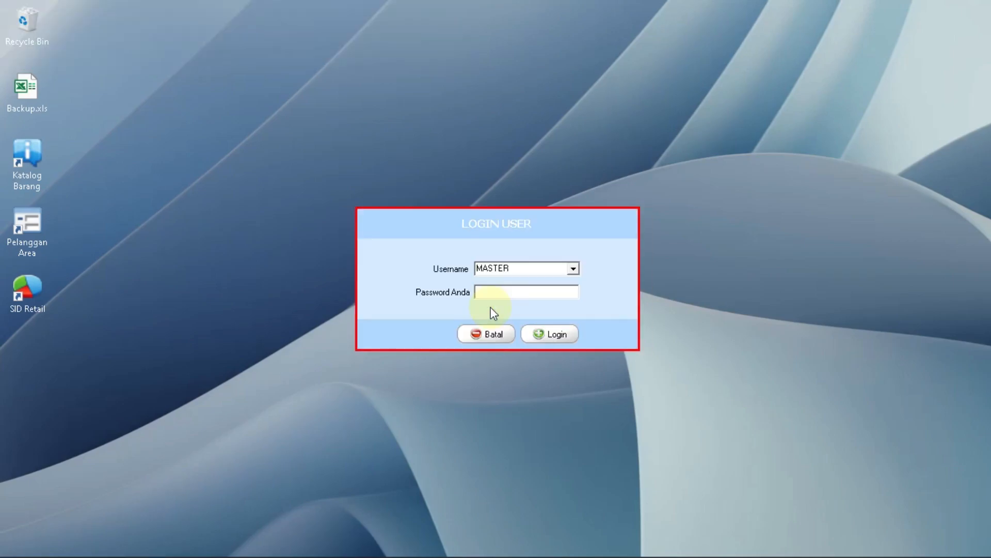
Log in and add a new item, getting auto code 2412001 with Toko and Gudang stock.
{"action": "left_click", "coordinate": [542, 336]}
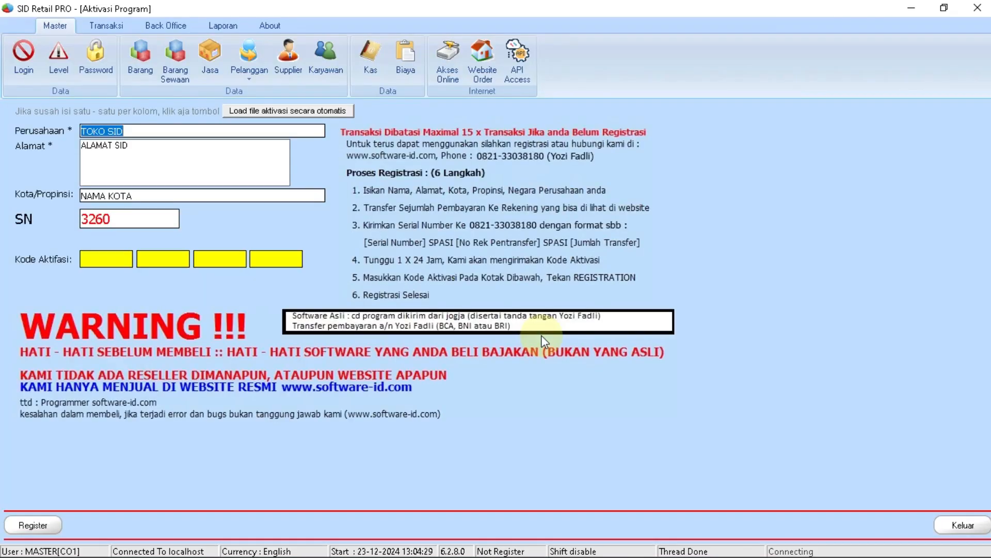
{"action": "left_click", "coordinate": [148, 54]}
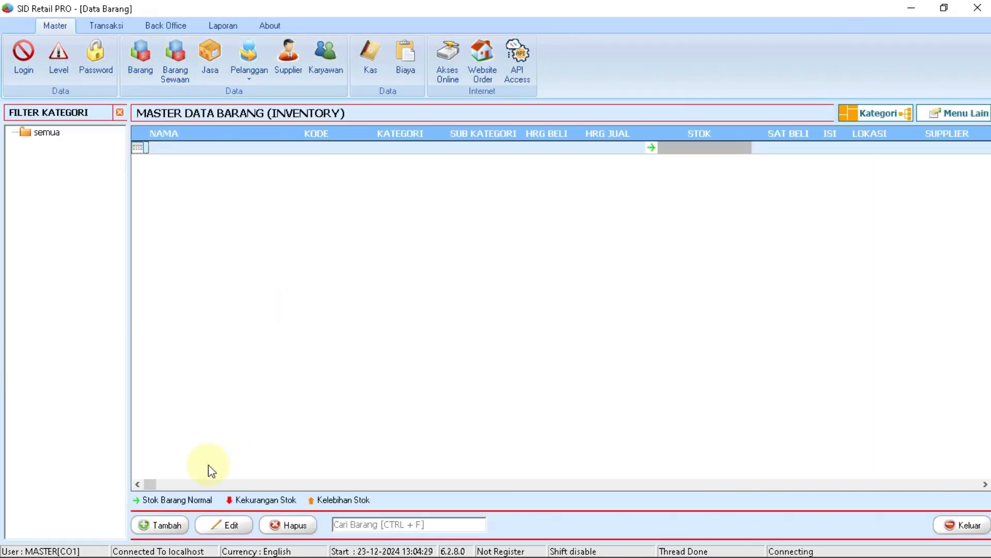
{"action": "left_click", "coordinate": [148, 525]}
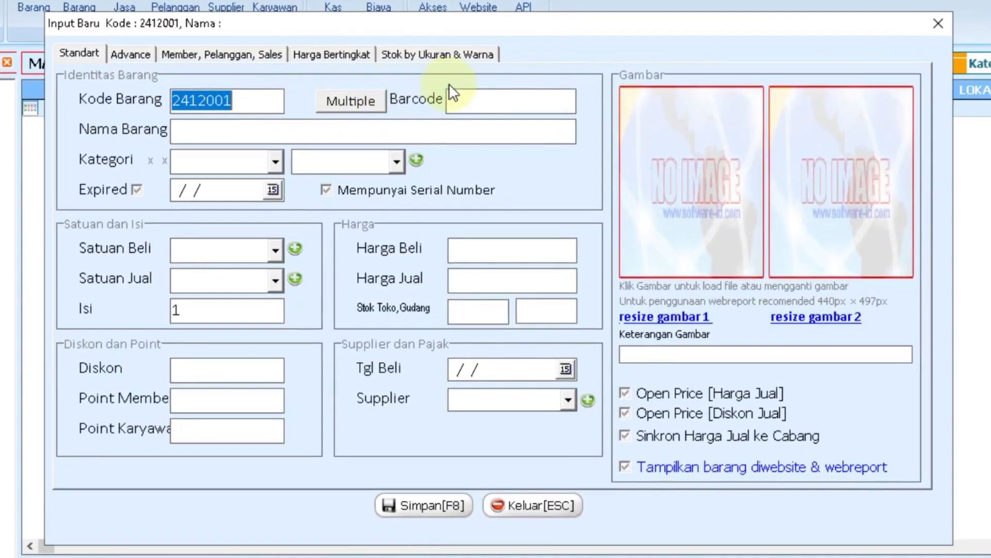
{"action": "left_click", "coordinate": [484, 98]}
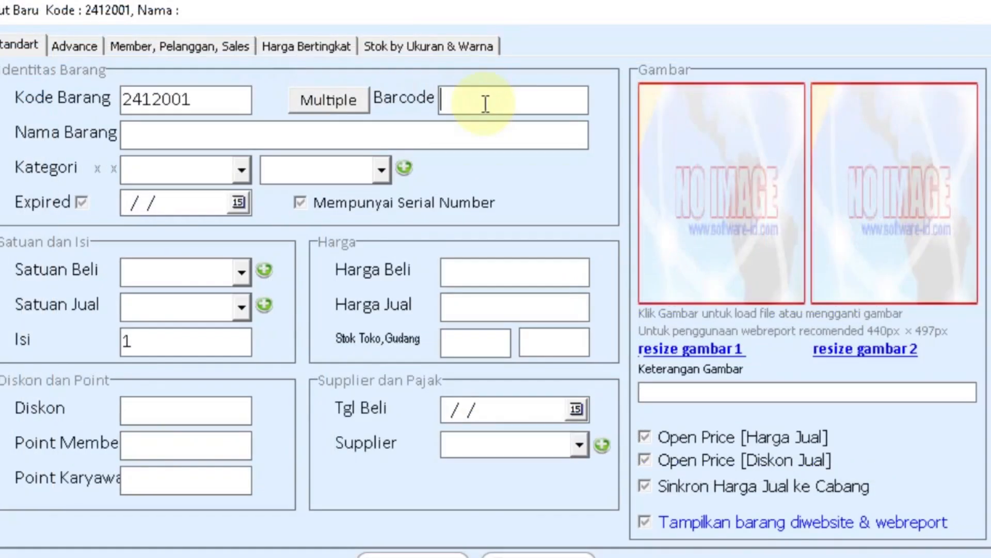
{"action": "type", "text": "8991102300441"}
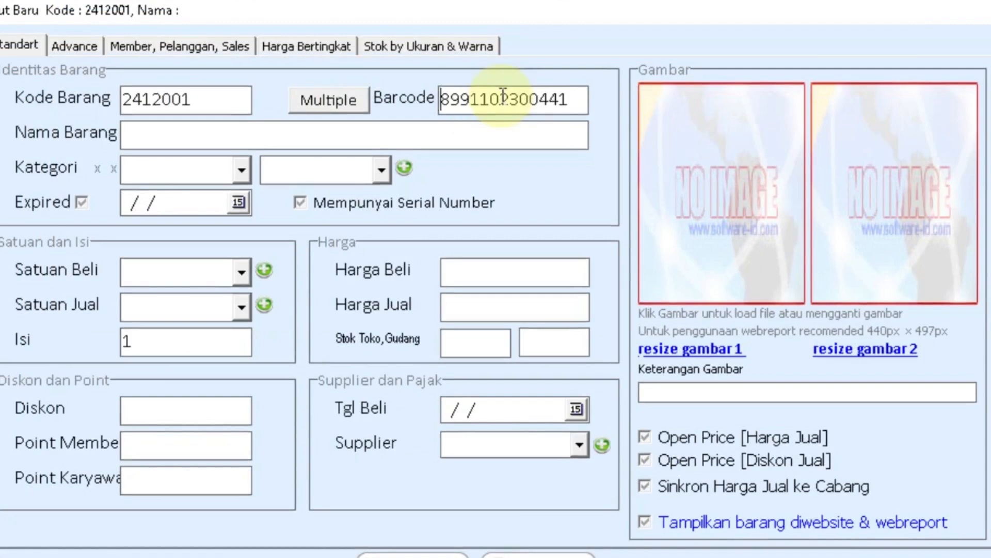
{"action": "double_click", "coordinate": [503, 97]}
{"action": "key", "text": "ctrl+c"}
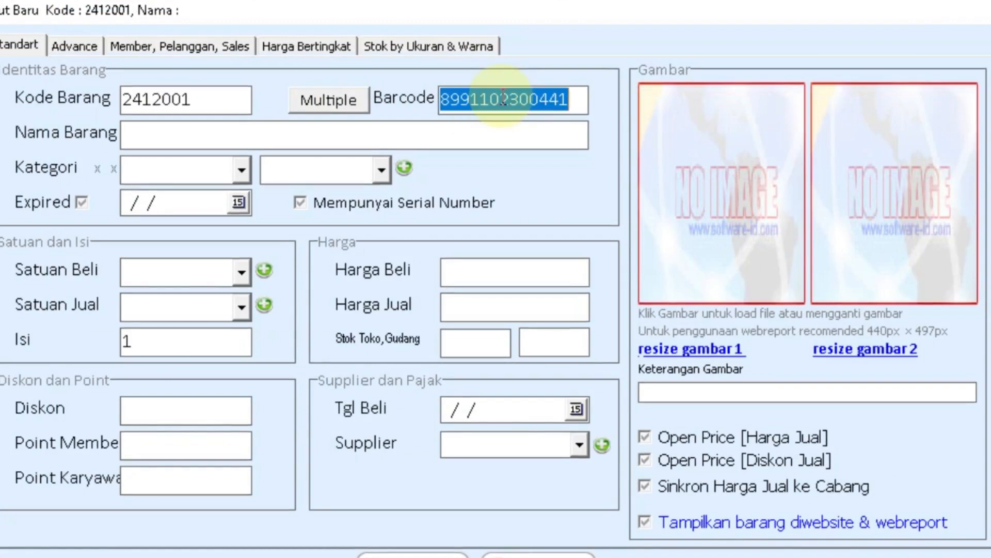
{"action": "left_click", "coordinate": [166, 100]}
{"action": "double_click", "coordinate": [214, 108]}
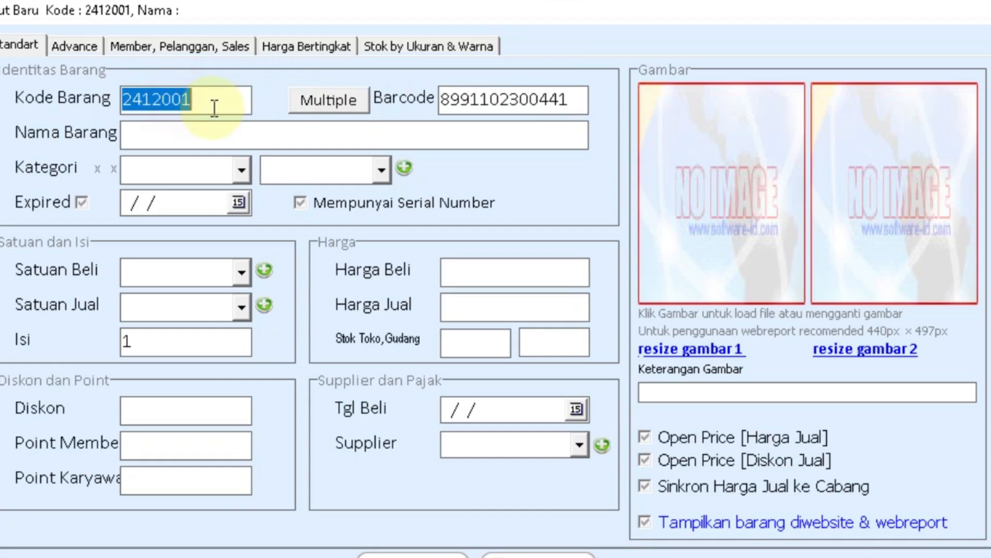
{"action": "key", "text": "ctrl+v"}
Check the extra barcodes list, then name the item 'Huki Nipple Dot Silicone'.
{"action": "left_click", "coordinate": [320, 108]}
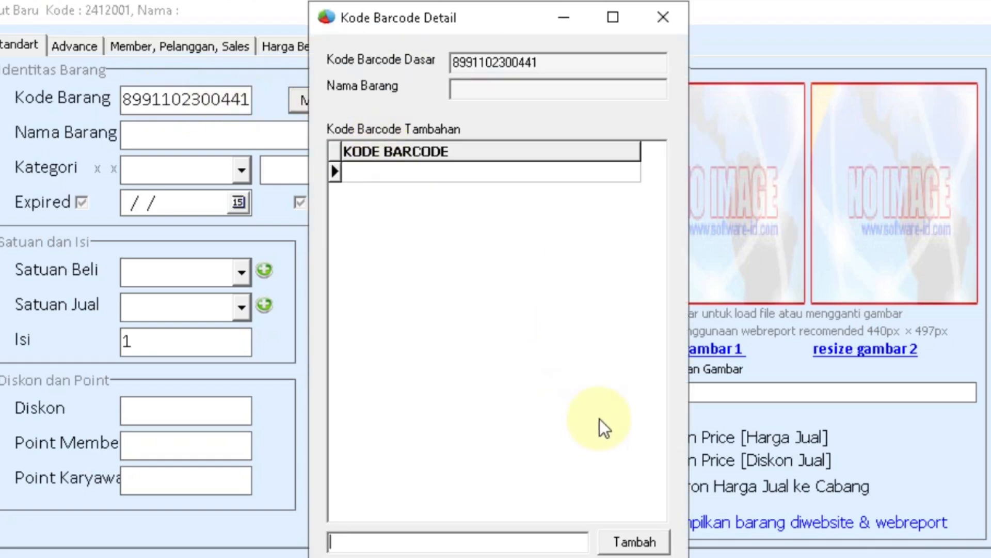
{"action": "left_click", "coordinate": [669, 17]}
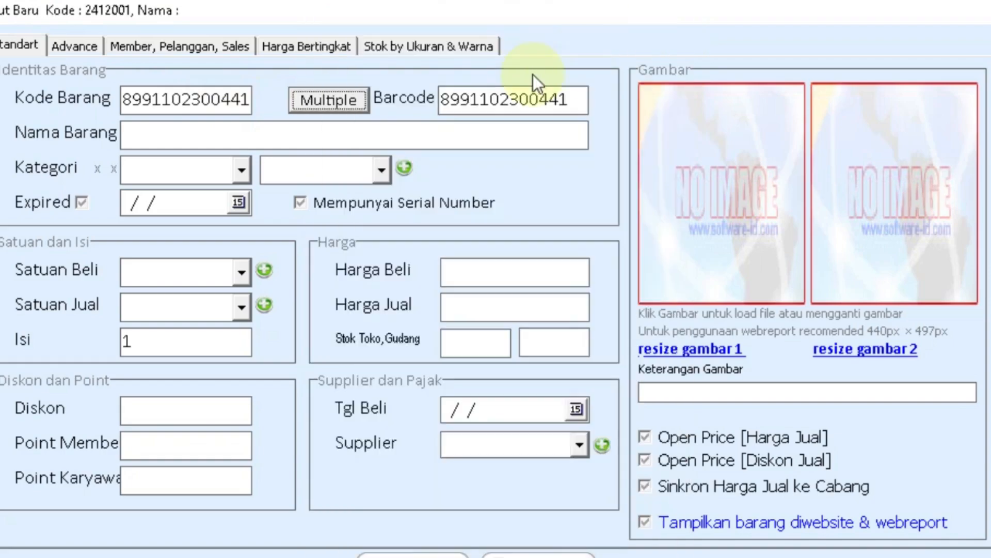
{"action": "left_click", "coordinate": [379, 143]}
{"action": "type", "text": "Huki Nip"}
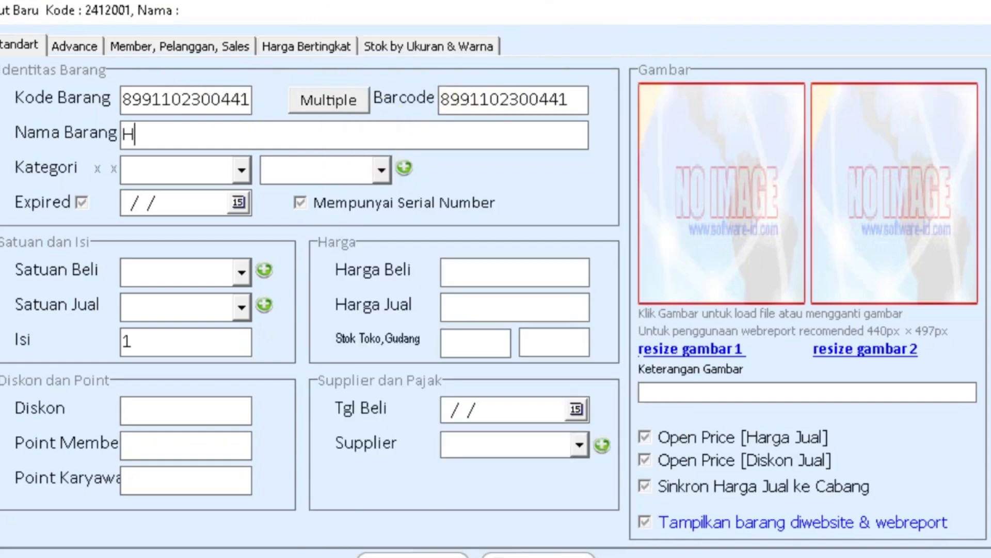
{"action": "type", "text": "ple"}
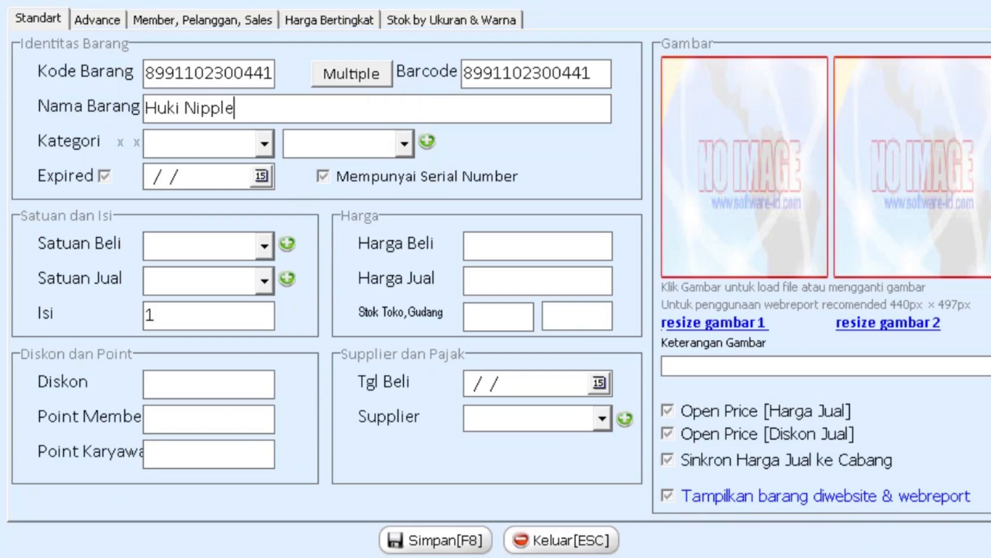
{"action": "type", "text": " Dot Silicone"}
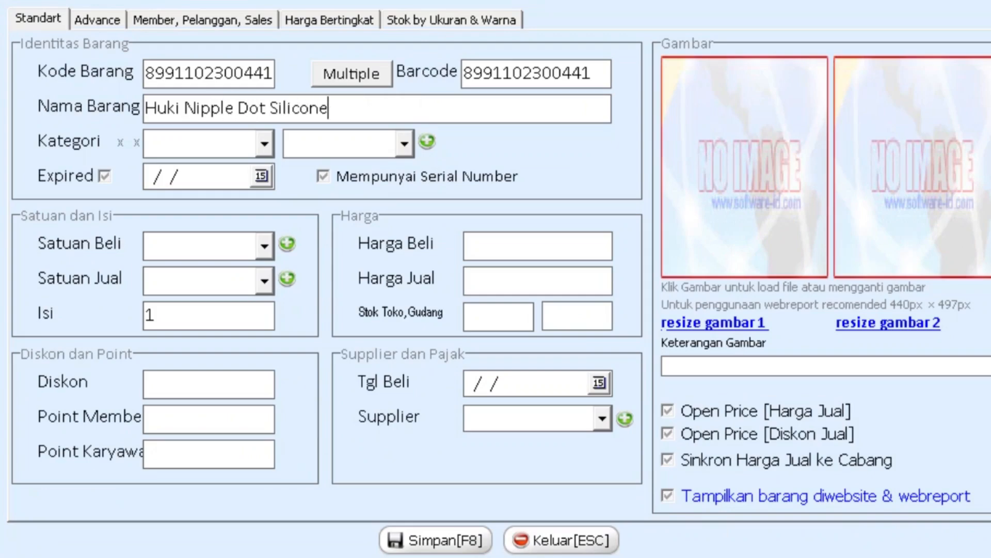
Create the new category 'Perlengkapan Bayi' in the category manager.
{"action": "left_click", "coordinate": [265, 145]}
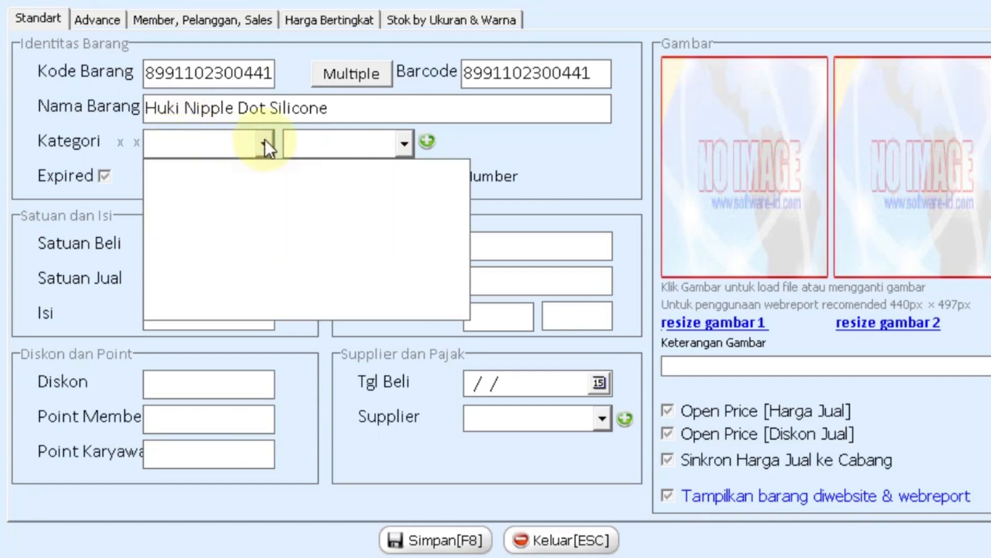
{"action": "left_click", "coordinate": [493, 149]}
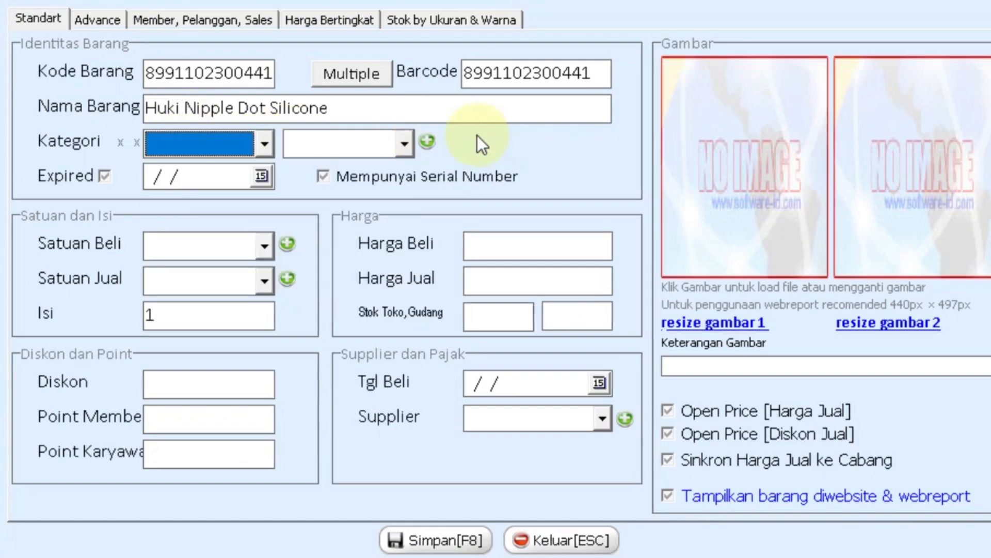
{"action": "left_click", "coordinate": [423, 140]}
{"action": "left_click", "coordinate": [262, 429]}
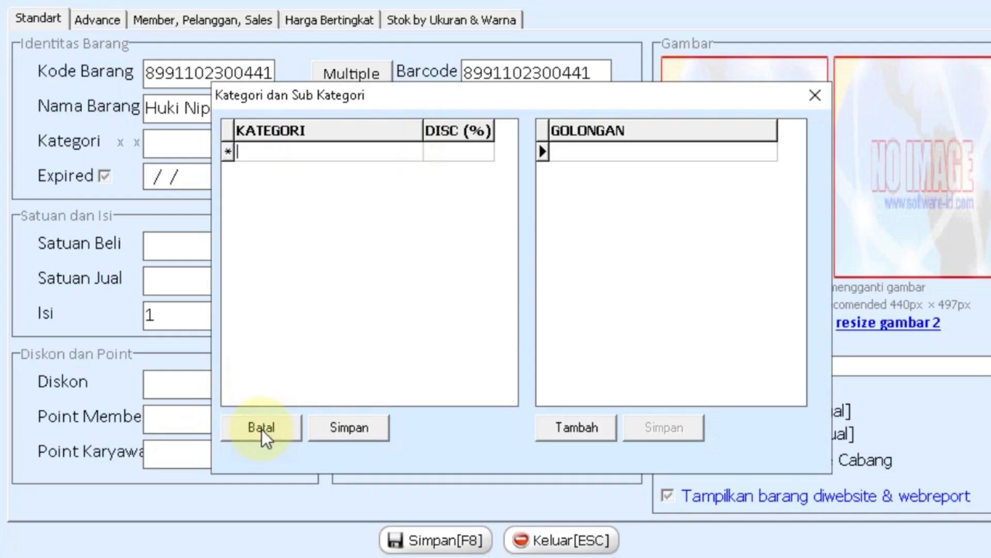
{"action": "type", "text": "Perlengkapan Bayi"}
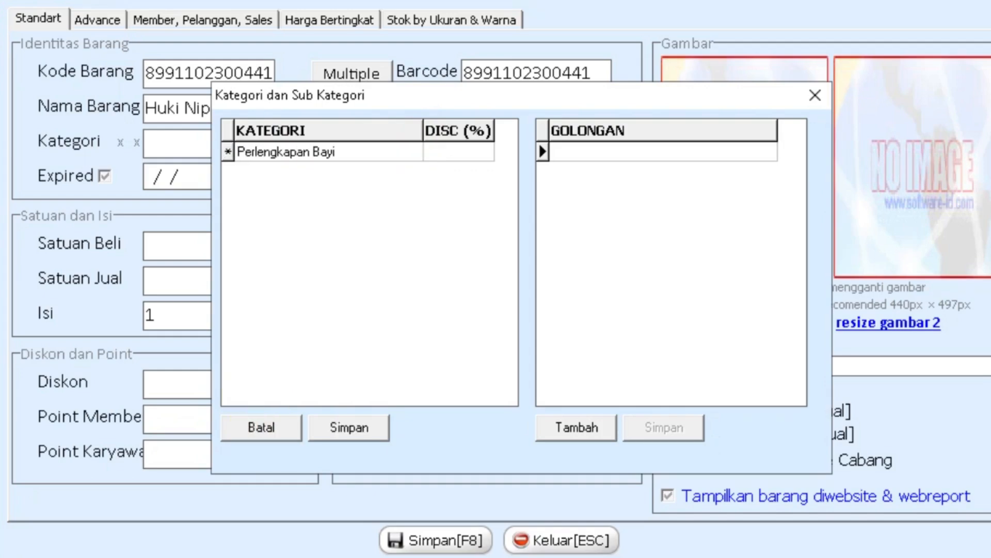
{"action": "left_click", "coordinate": [351, 427]}
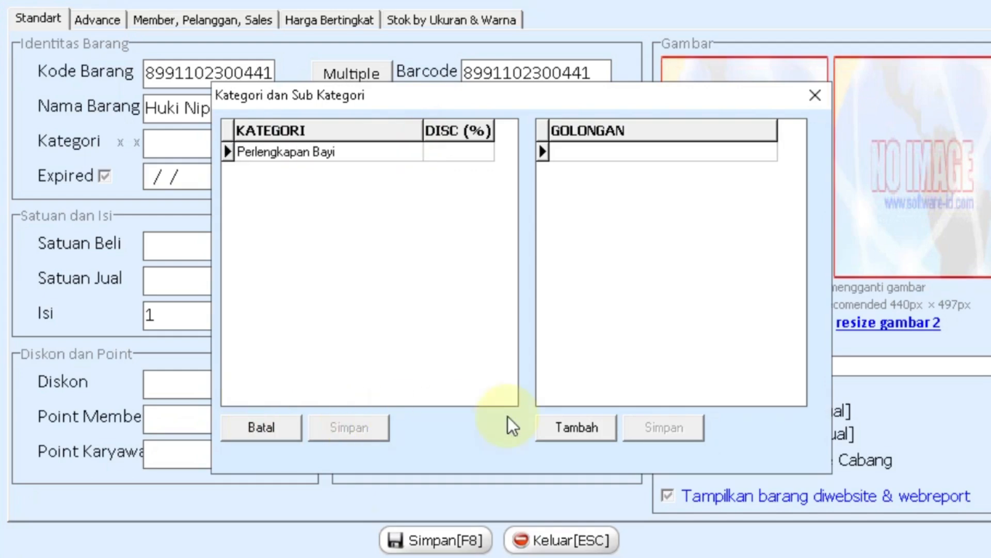
Add subcategories Dot, Bedak Bayi and Baby Oil under Perlengkapan Bayi.
{"action": "left_click", "coordinate": [580, 428]}
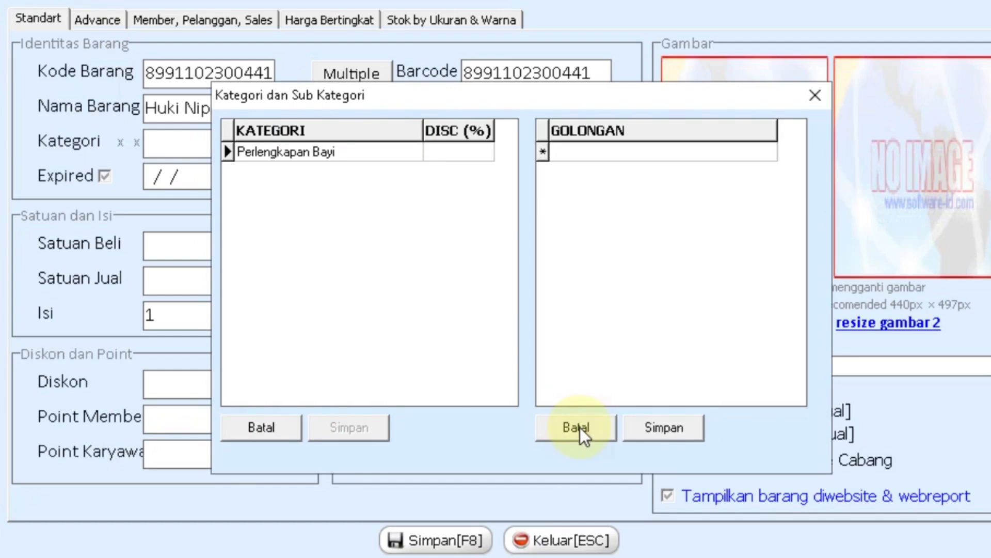
{"action": "type", "text": "Dot"}
{"action": "key", "text": "Return"}
{"action": "type", "text": "Bedak "}
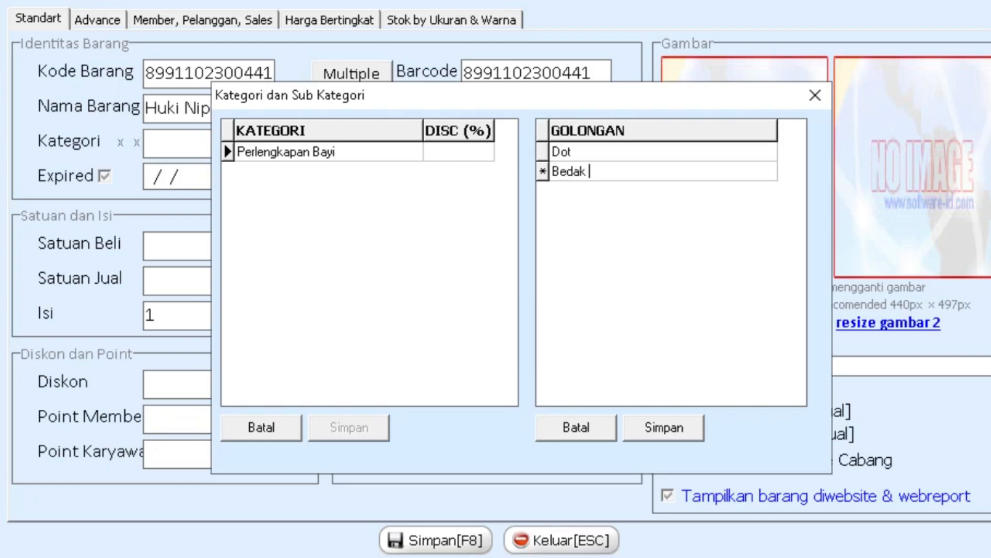
{"action": "type", "text": "ba"}
{"action": "key", "text": "BackSpace"}
{"action": "key", "text": "BackSpace"}
{"action": "type", "text": "Bayi"}
{"action": "key", "text": "Return"}
{"action": "type", "text": "Baby Oil"}
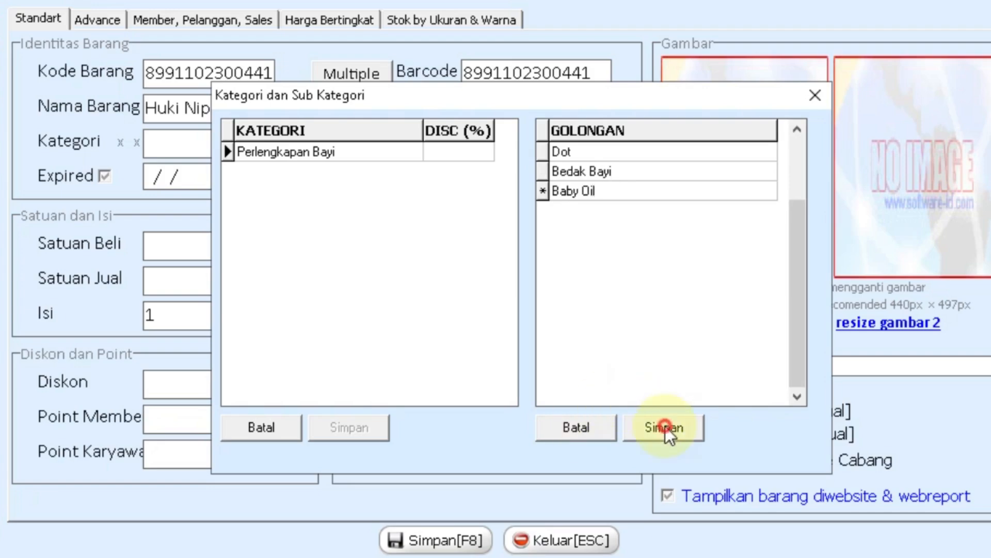
{"action": "left_click", "coordinate": [665, 426]}
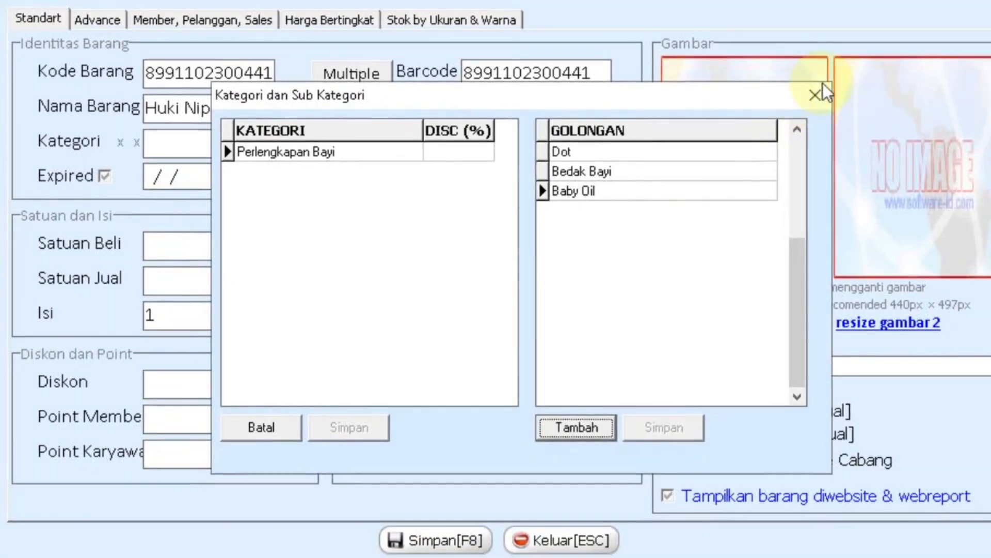
Assign the product to the Dot subcategory.
{"action": "left_click", "coordinate": [820, 89]}
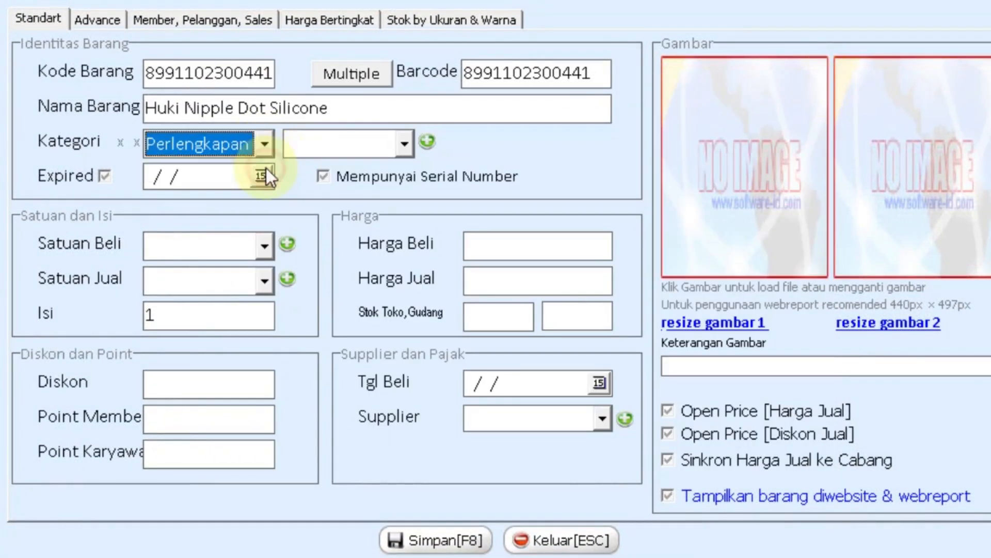
{"action": "left_click", "coordinate": [404, 143]}
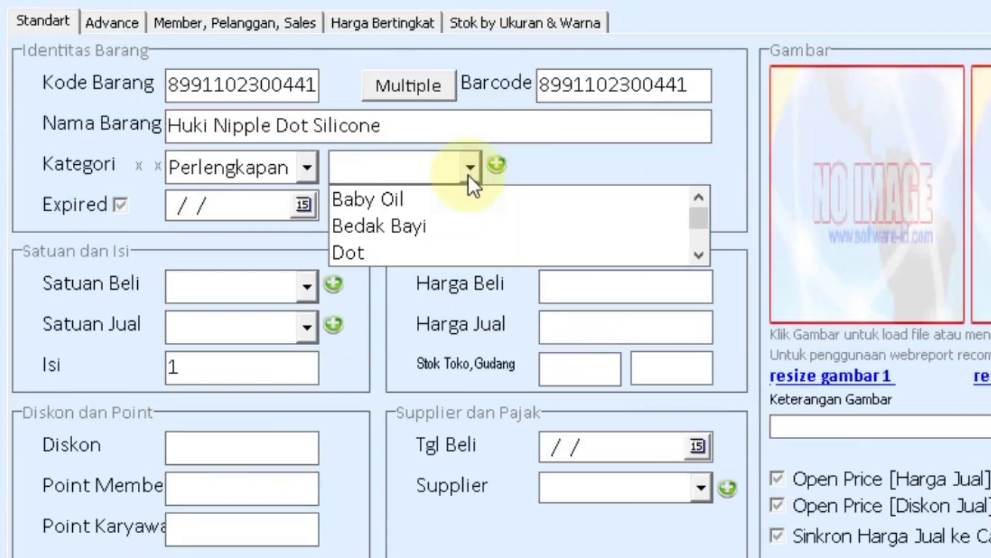
{"action": "left_click", "coordinate": [408, 249]}
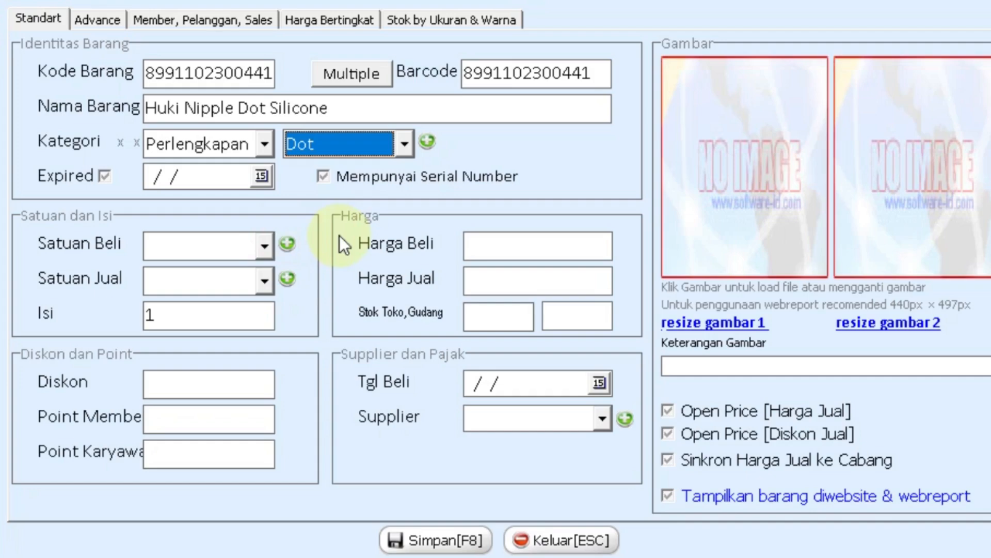
Add the Pcs and Bks units to the buying and selling unit lists.
{"action": "left_click", "coordinate": [289, 244]}
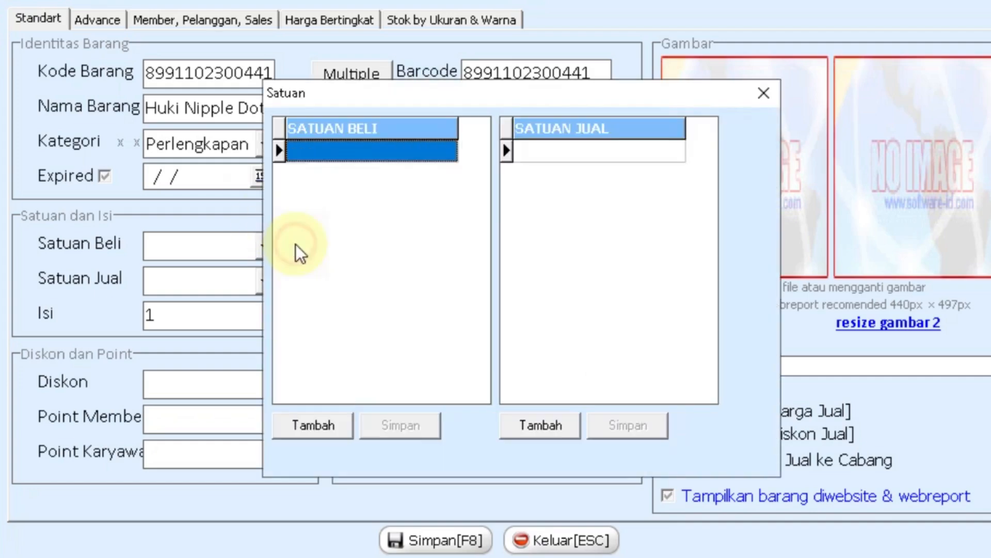
{"action": "left_click", "coordinate": [315, 429]}
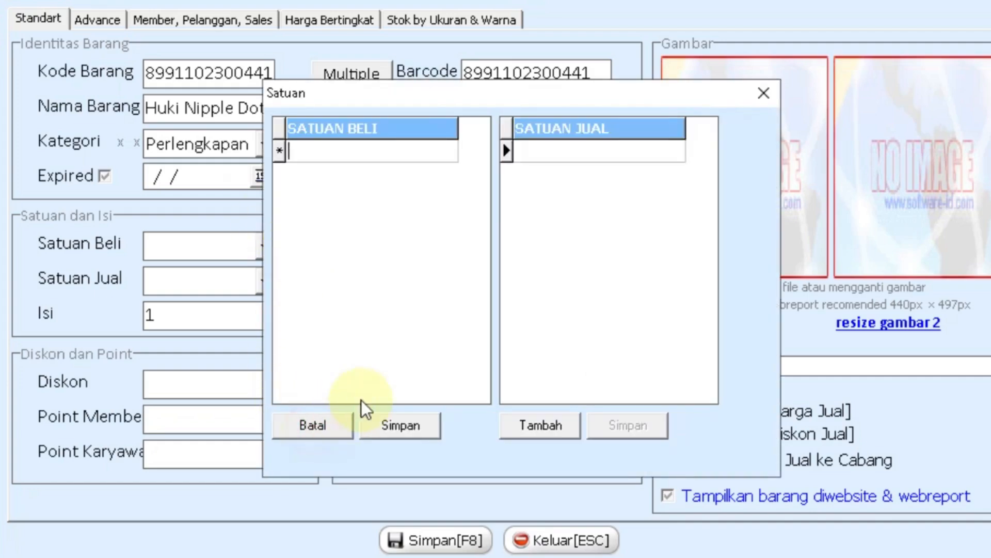
{"action": "type", "text": "Pcs"}
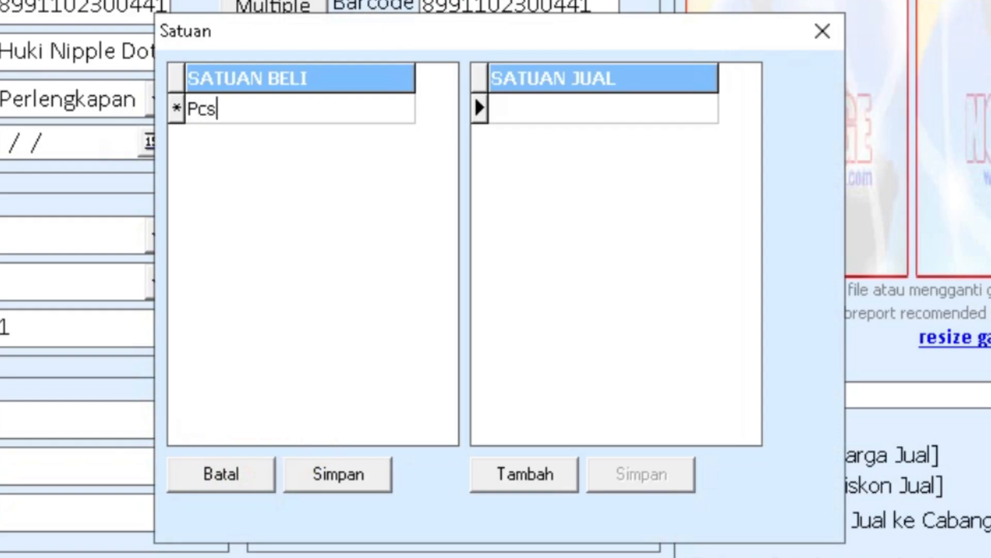
{"action": "left_click", "coordinate": [339, 475]}
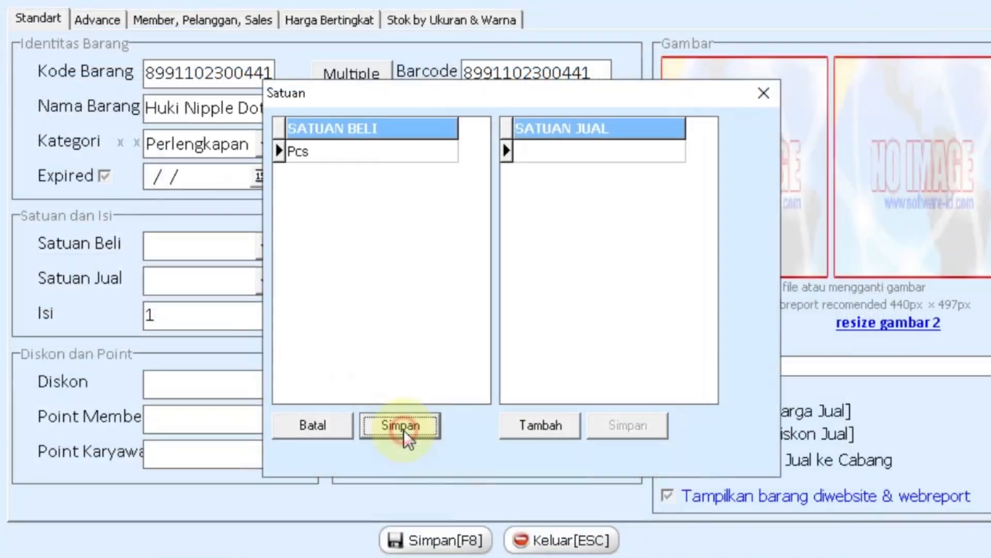
{"action": "left_click", "coordinate": [540, 425]}
{"action": "type", "text": "Pcs"}
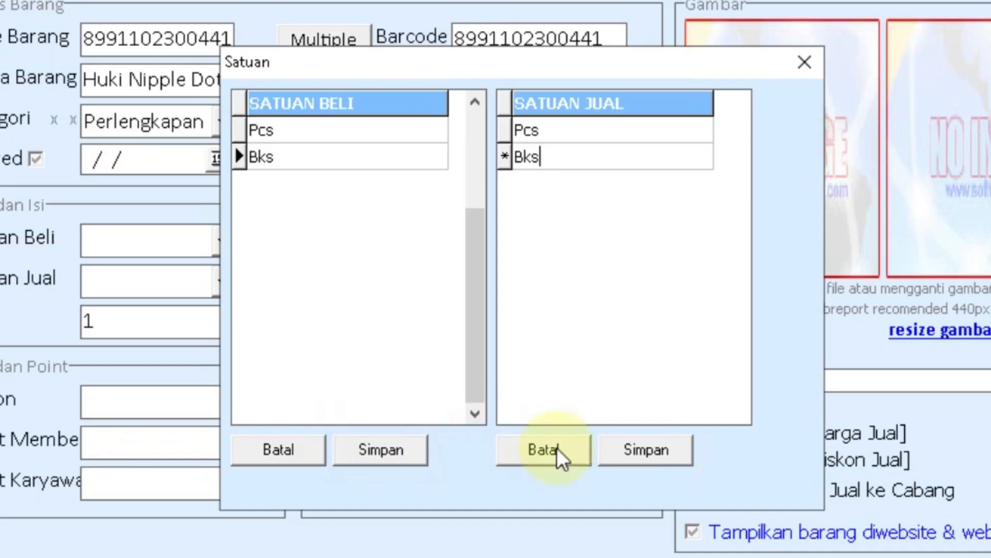
{"action": "left_click", "coordinate": [663, 451]}
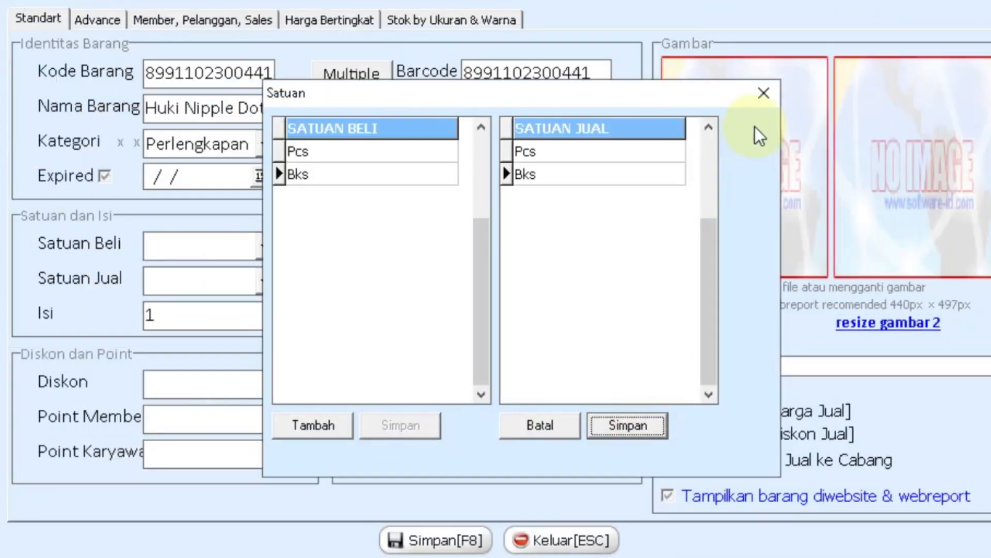
{"action": "left_click", "coordinate": [763, 94]}
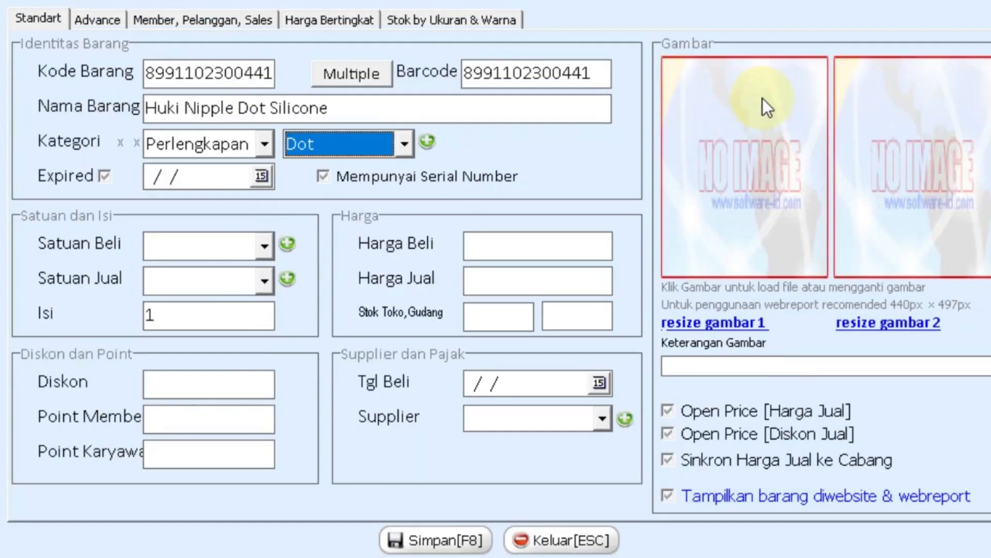
Set both the buying and selling units of the product to Pcs.
{"action": "left_click", "coordinate": [264, 246]}
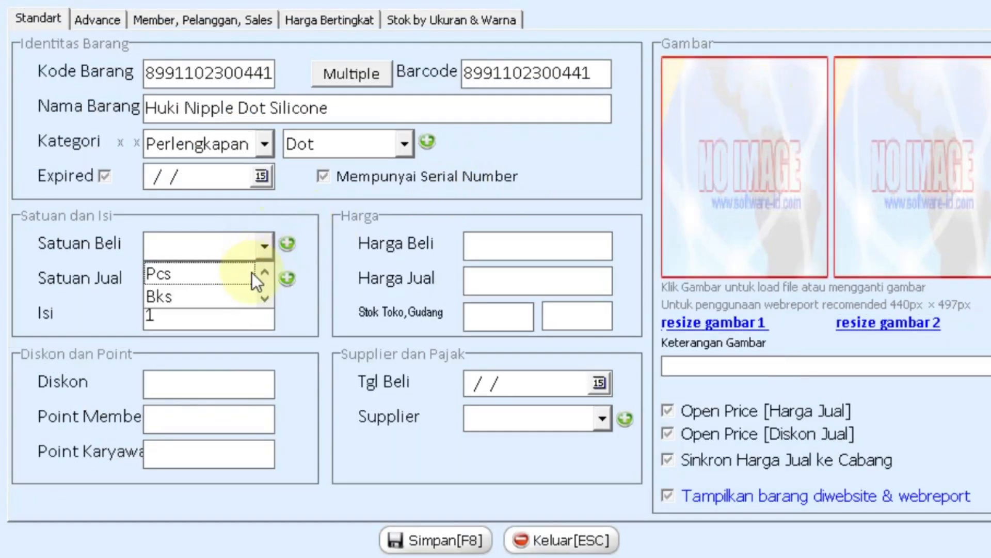
{"action": "left_click", "coordinate": [251, 272]}
{"action": "left_click", "coordinate": [253, 283]}
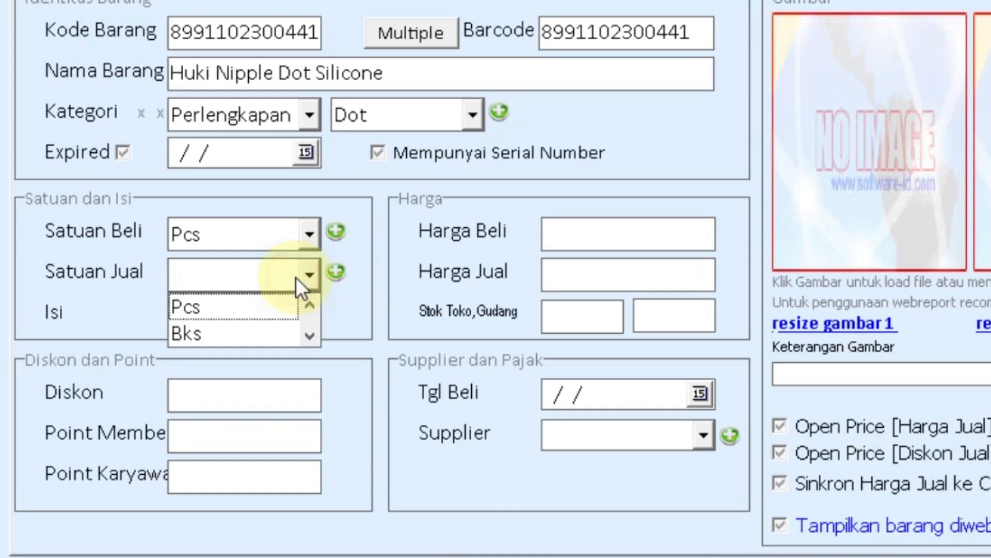
{"action": "left_click", "coordinate": [277, 309]}
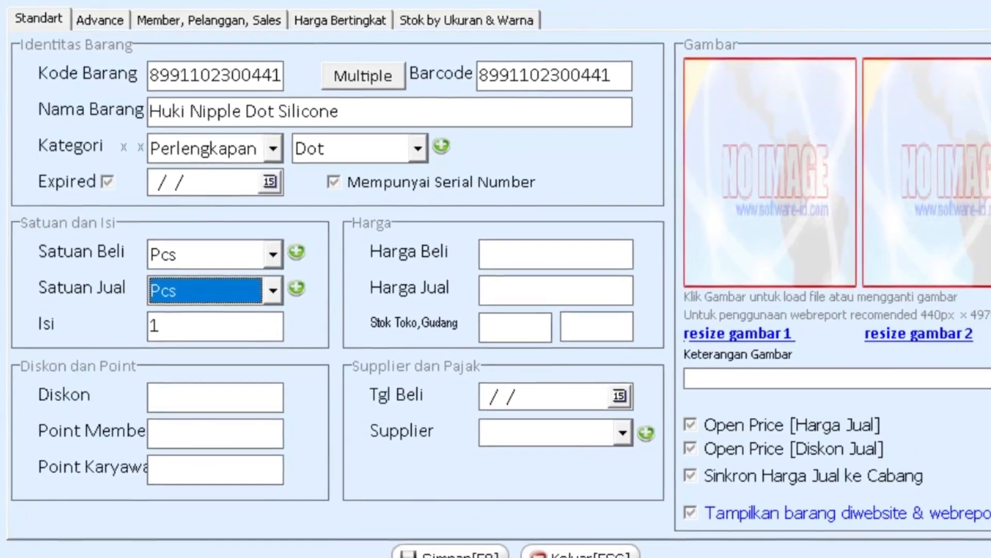
Enter prices 12,350 buy / 13,500 sell, store stock 5, warehouse stock 10, then save.
{"action": "left_click", "coordinate": [512, 256]}
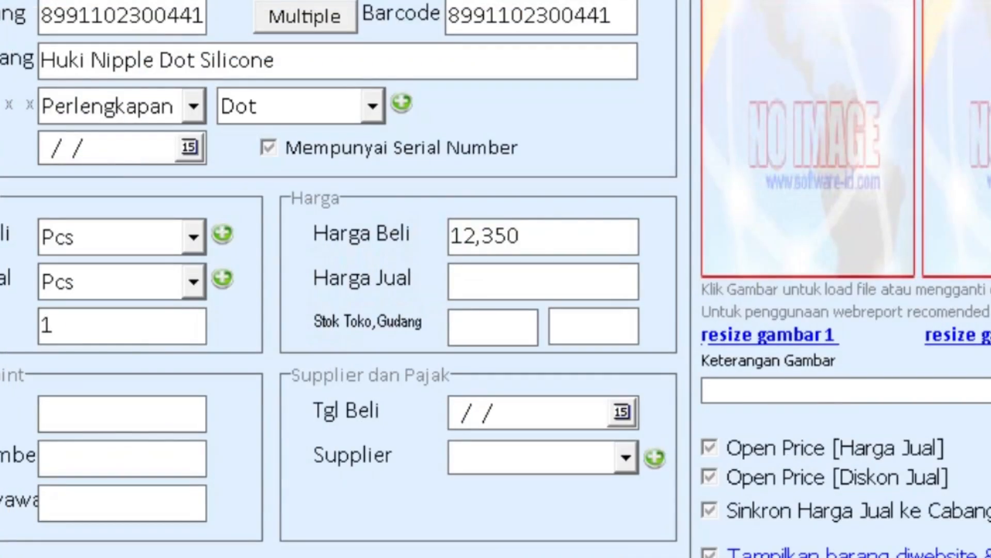
{"action": "type", "text": "13500"}
{"action": "key", "text": "Tab"}
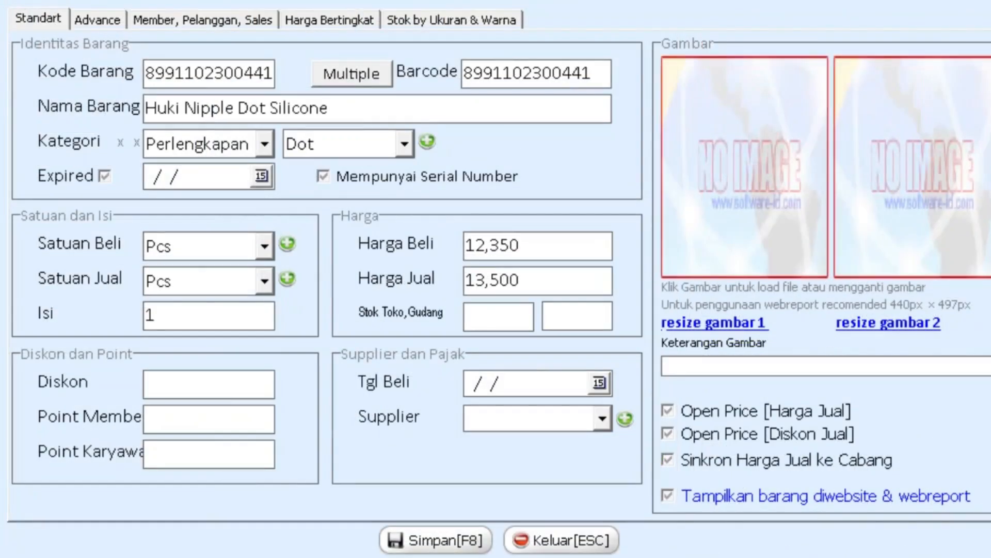
{"action": "type", "text": "5"}
{"action": "left_click", "coordinate": [578, 315]}
{"action": "type", "text": "10"}
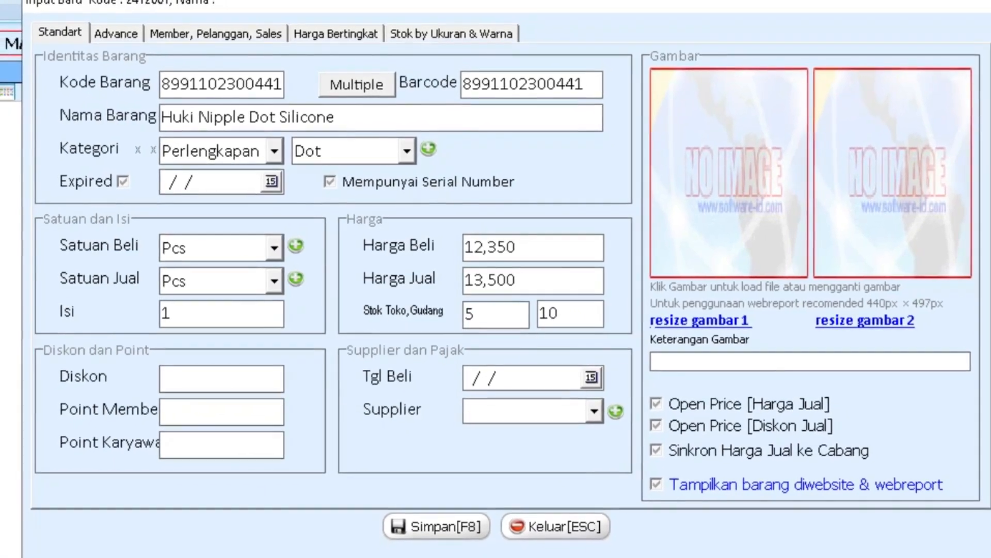
{"action": "left_click", "coordinate": [608, 381]}
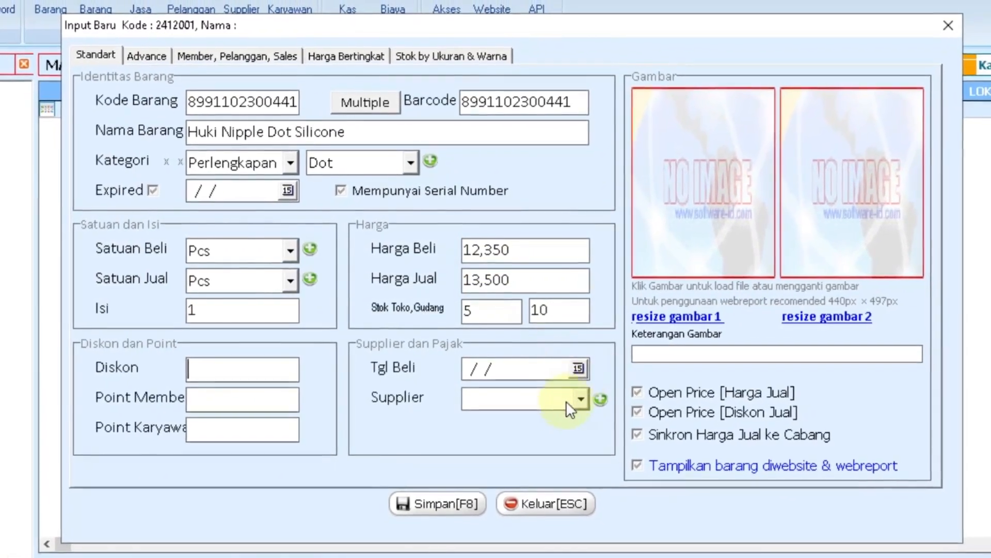
{"action": "left_click", "coordinate": [434, 495]}
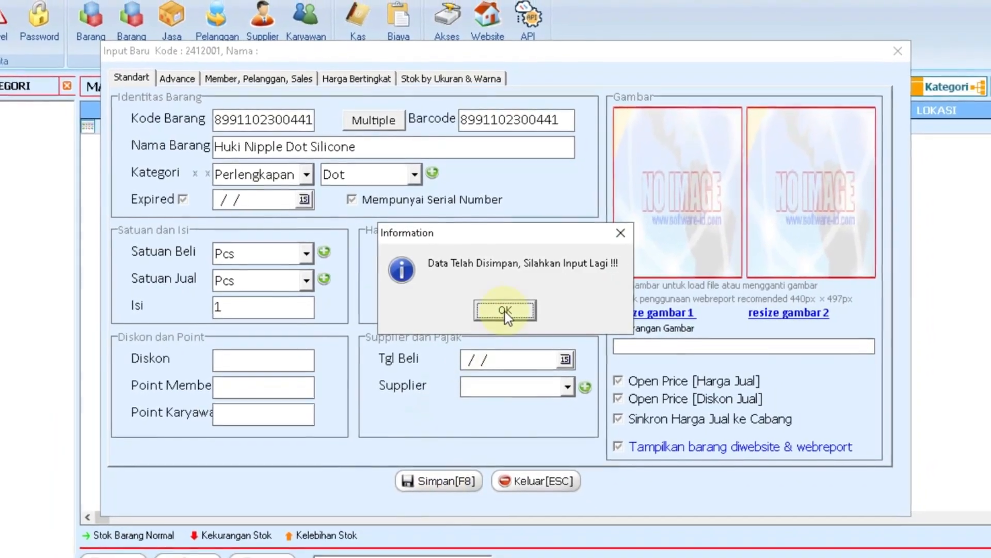
Dismiss the saved message, leave the entry form, and start a new item (code 2412003).
{"action": "left_click", "coordinate": [505, 310]}
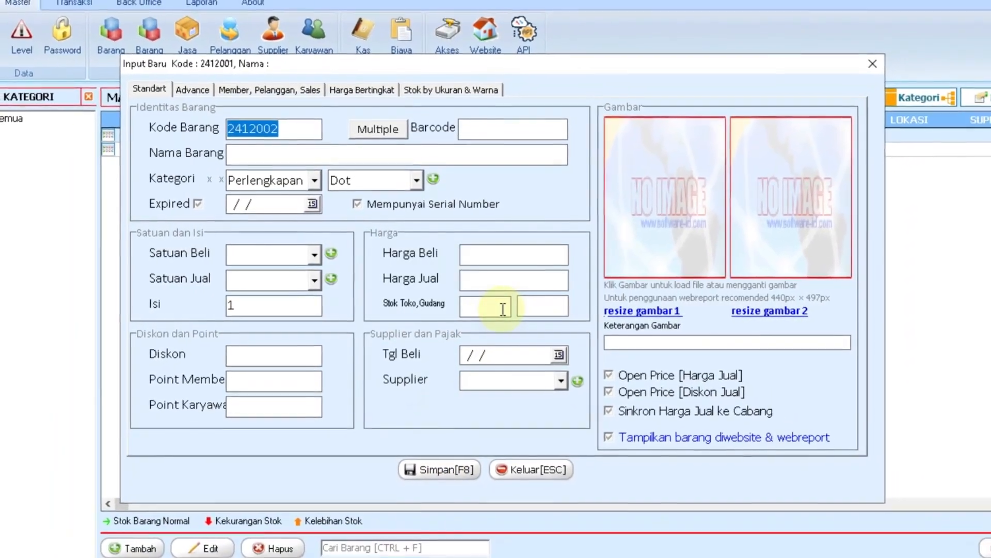
{"action": "left_click", "coordinate": [533, 472]}
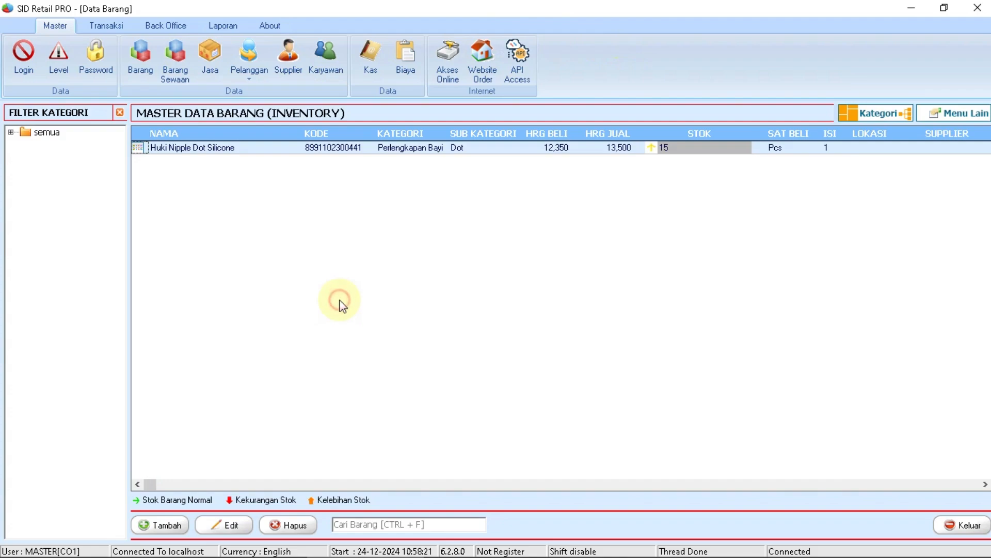
{"action": "left_click", "coordinate": [160, 525]}
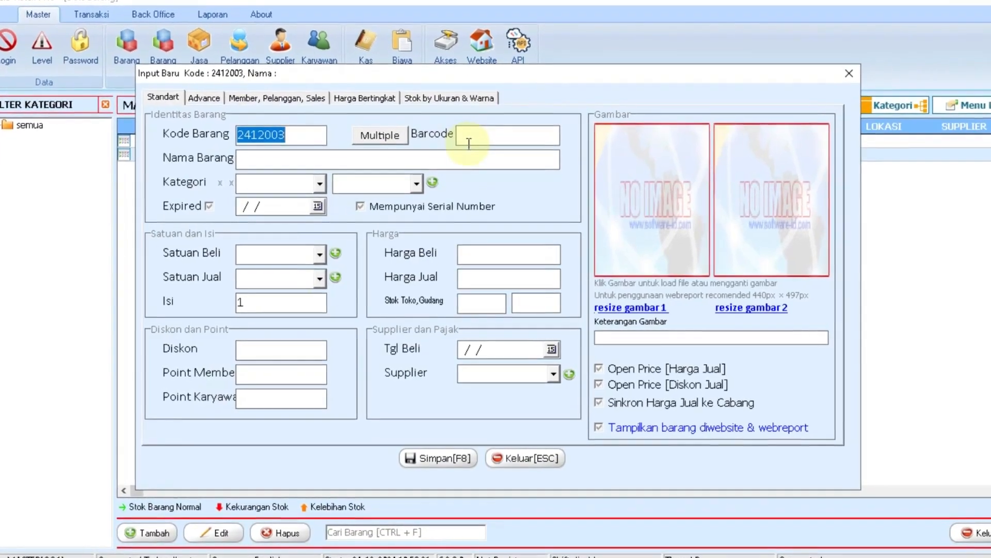
{"action": "left_click", "coordinate": [468, 143]}
{"action": "type", "text": "8991102300421"}
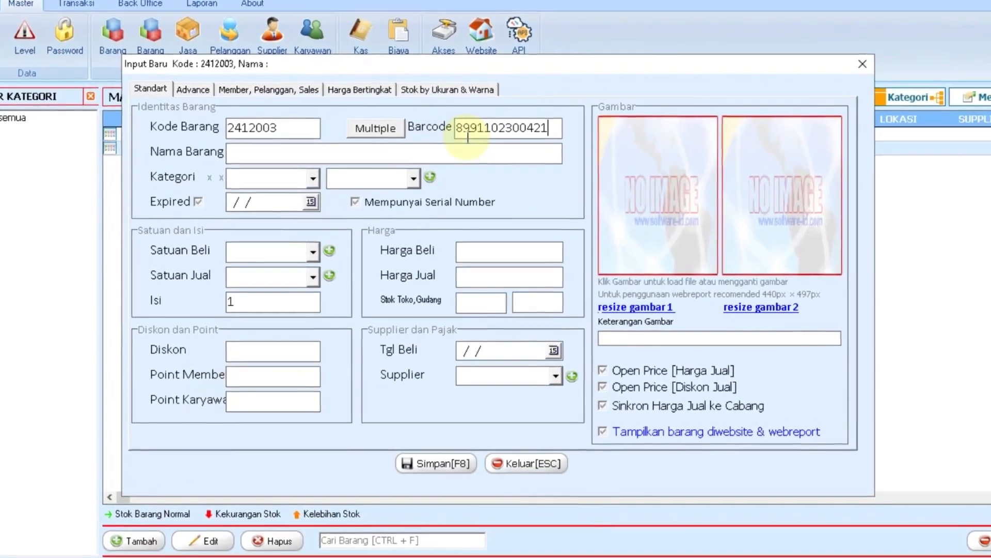
{"action": "double_click", "coordinate": [480, 131]}
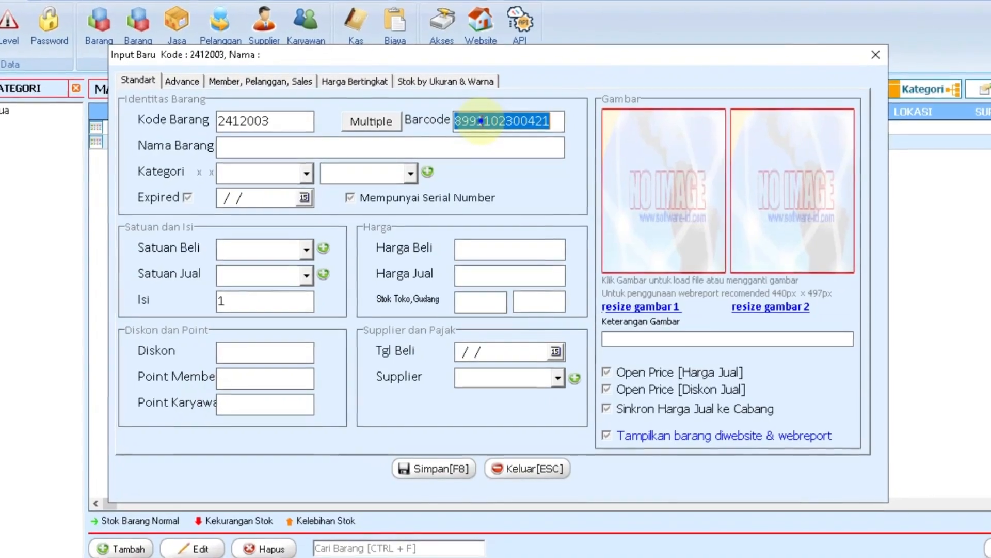
{"action": "right_click", "coordinate": [482, 122]}
{"action": "left_click", "coordinate": [525, 165]}
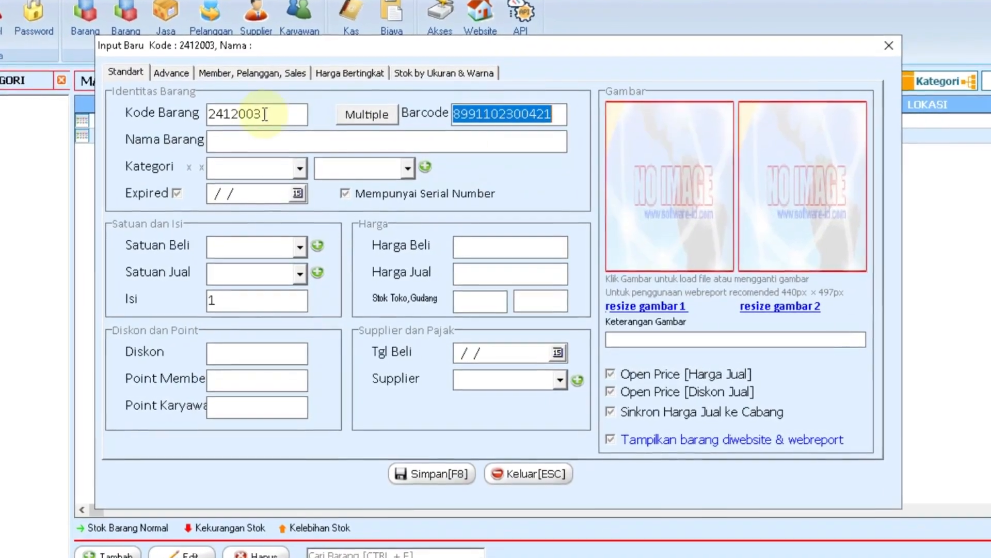
{"action": "double_click", "coordinate": [267, 114]}
{"action": "right_click", "coordinate": [243, 114]}
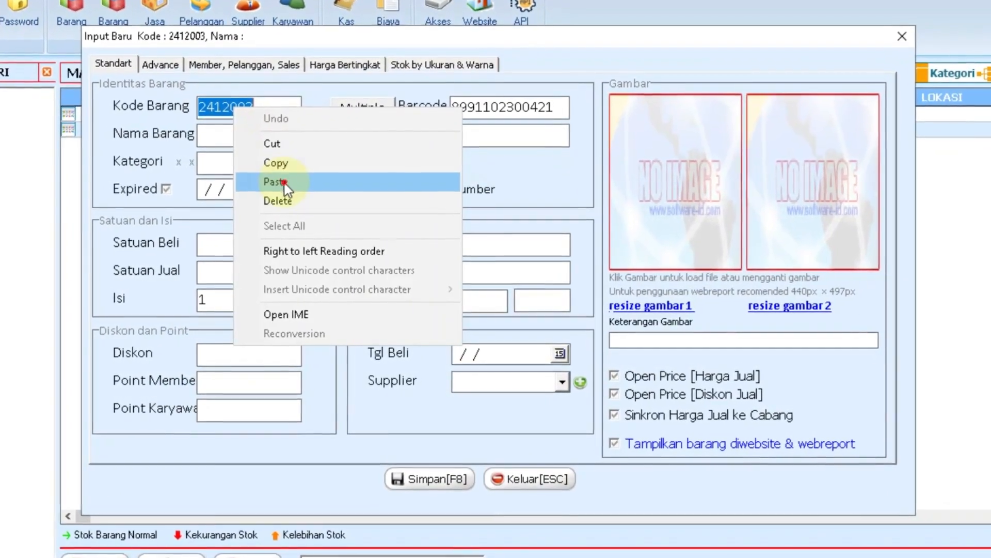
{"action": "left_click", "coordinate": [284, 182]}
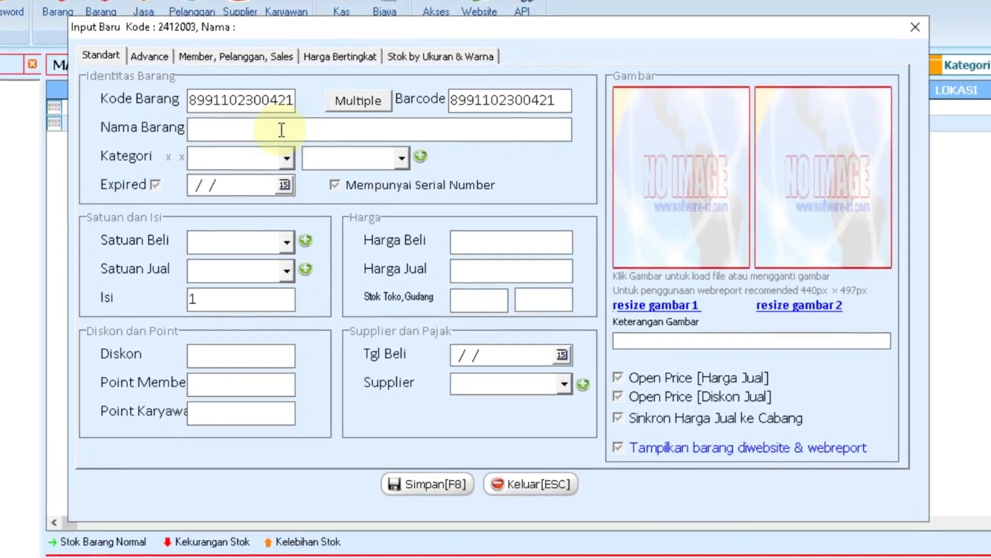
Name it 'Tanggo Wafer Chocolate 180gr', subcategory Wafer, expiry 11/05/2025.
{"action": "left_click", "coordinate": [282, 129]}
{"action": "type", "text": "Tanggo Wafer Chocolate 180gr"}
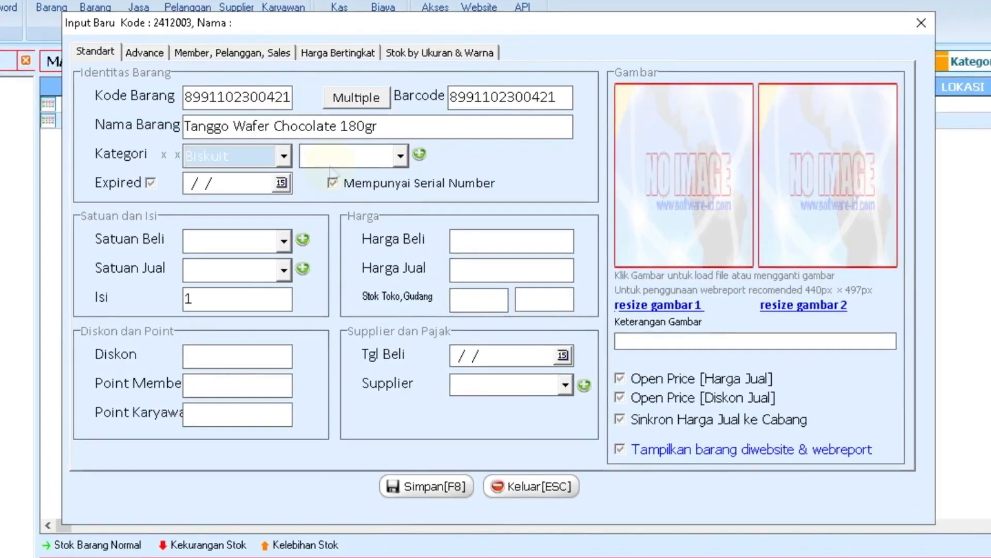
{"action": "left_click", "coordinate": [335, 165]}
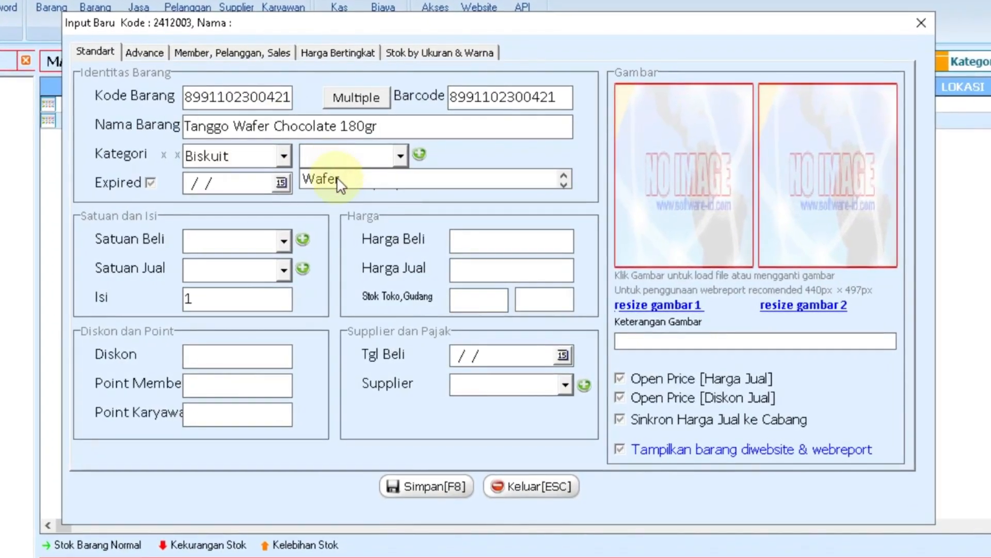
{"action": "left_click", "coordinate": [338, 179]}
{"action": "left_click", "coordinate": [280, 183]}
{"action": "left_click", "coordinate": [141, 202]}
{"action": "left_click", "coordinate": [183, 244]}
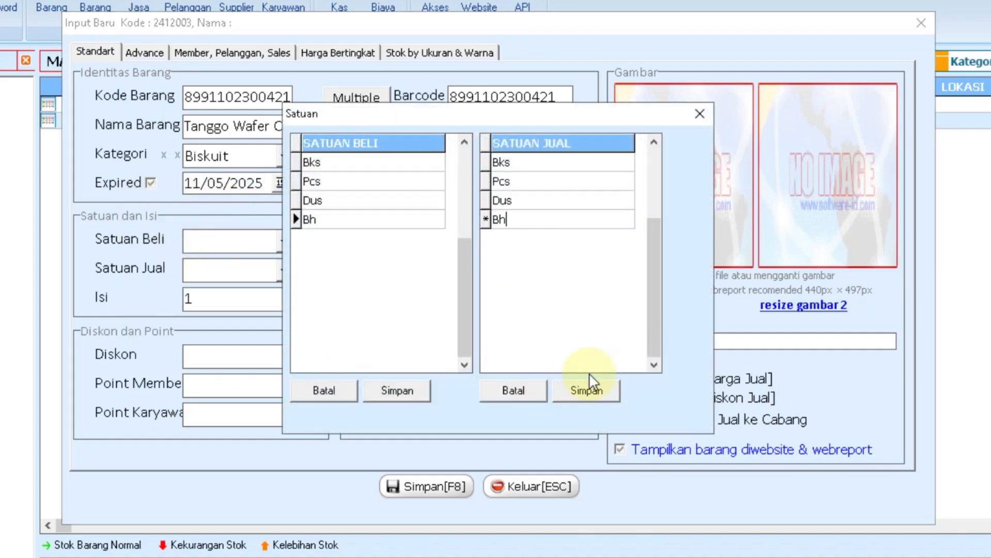
Use Dus as buying unit and Bh as selling unit, 24 per Dus, and enter the purchase price.
{"action": "left_click", "coordinate": [591, 389]}
{"action": "left_click", "coordinate": [699, 115]}
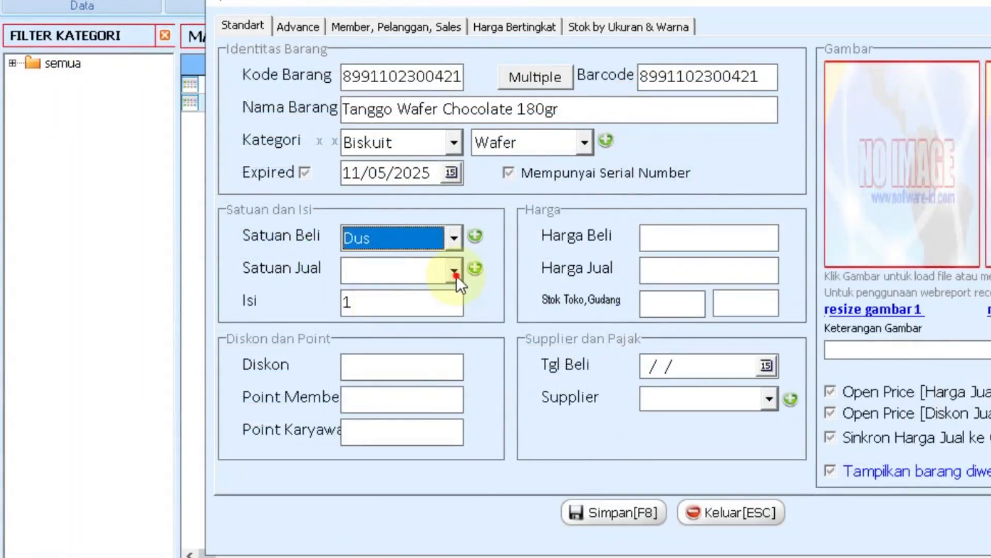
{"action": "left_click", "coordinate": [454, 271]}
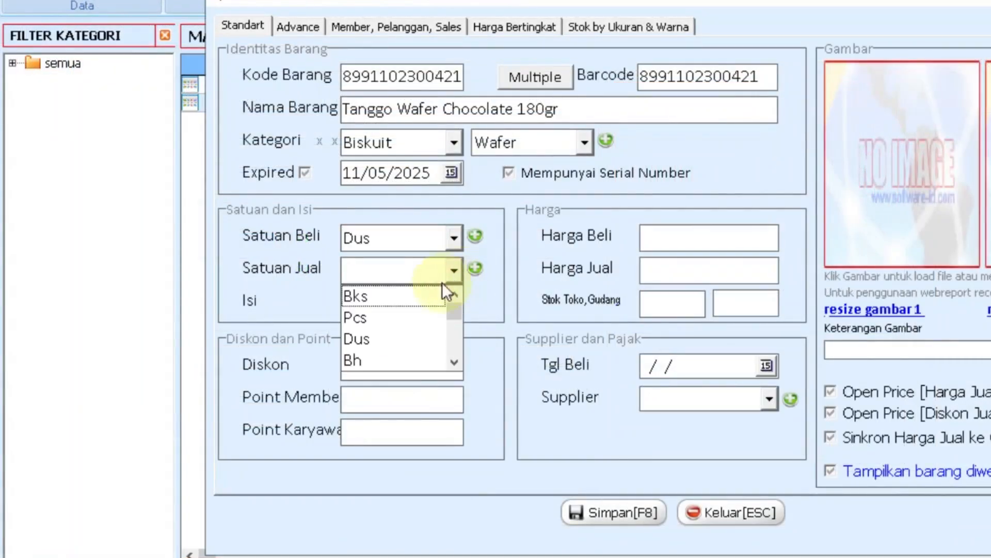
{"action": "left_click", "coordinate": [356, 360]}
{"action": "type", "text": "24"}
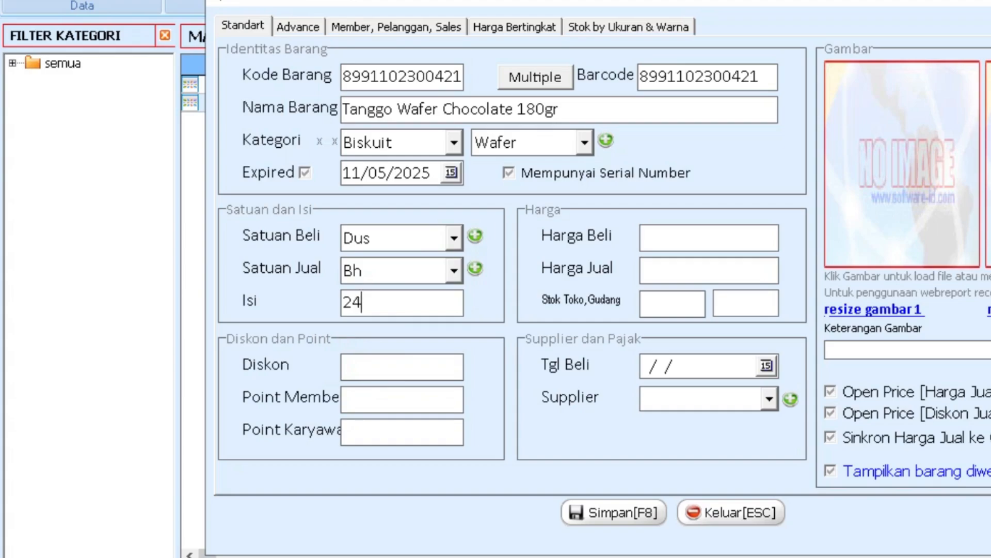
{"action": "left_click", "coordinate": [652, 239]}
{"action": "type", "text": "765"}
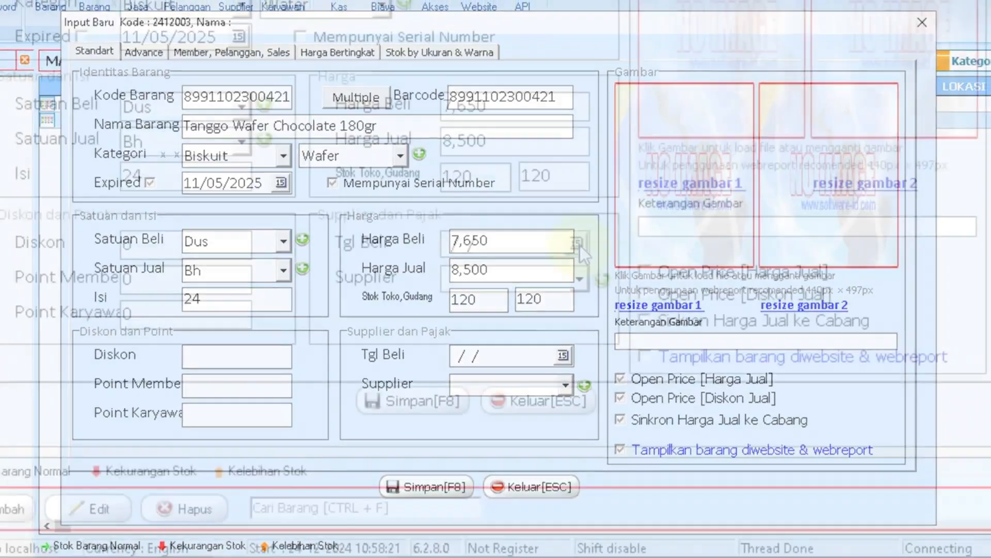
Set the wafer's purchase date to 12/24/2024 and its supplier to PST.
{"action": "left_click", "coordinate": [564, 356]}
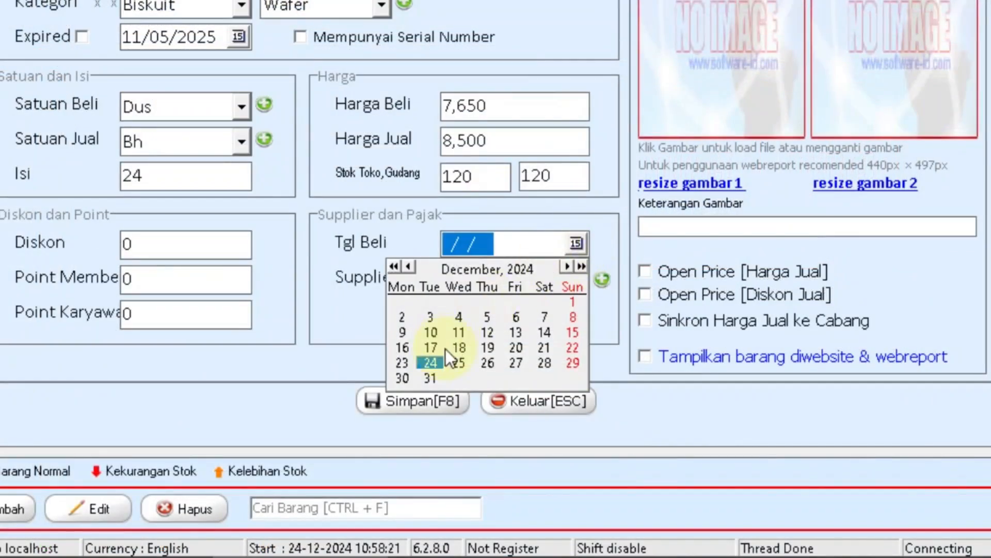
{"action": "left_click", "coordinate": [437, 363]}
{"action": "left_click", "coordinate": [579, 279]}
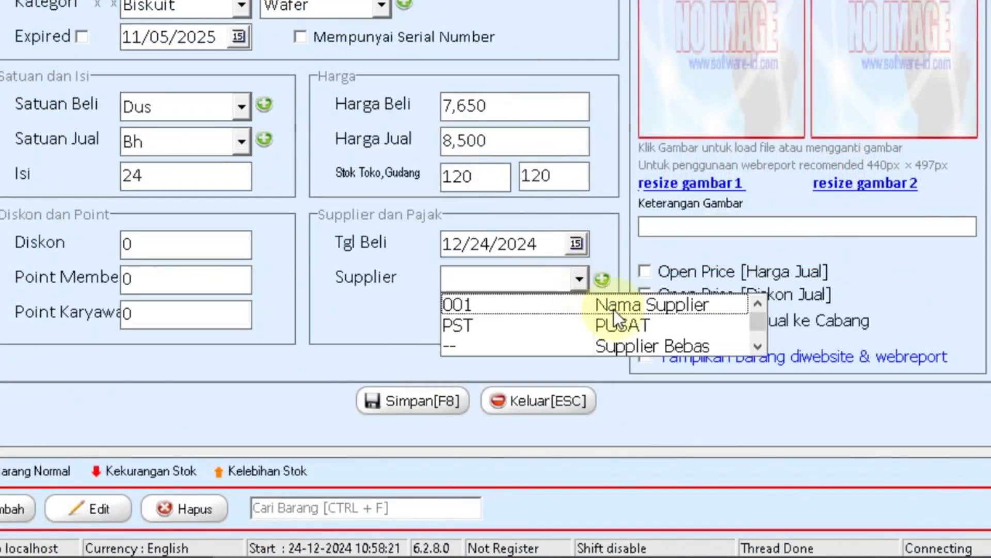
{"action": "left_click", "coordinate": [720, 325]}
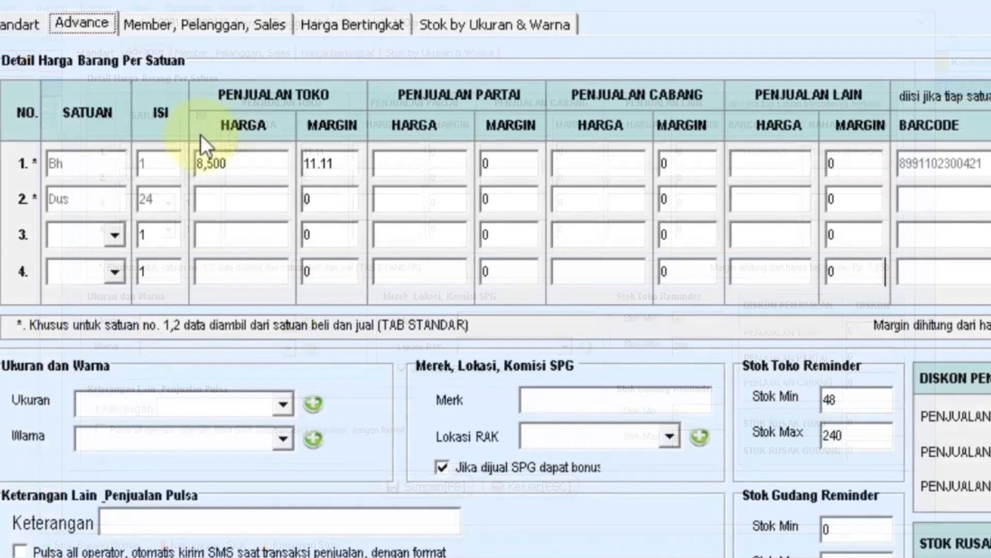
Set the Dus store margin to 10, wholesale margin 5, and branch margin 0.
{"action": "left_click_drag", "start_coordinate": [263, 160], "coordinate": [184, 167]}
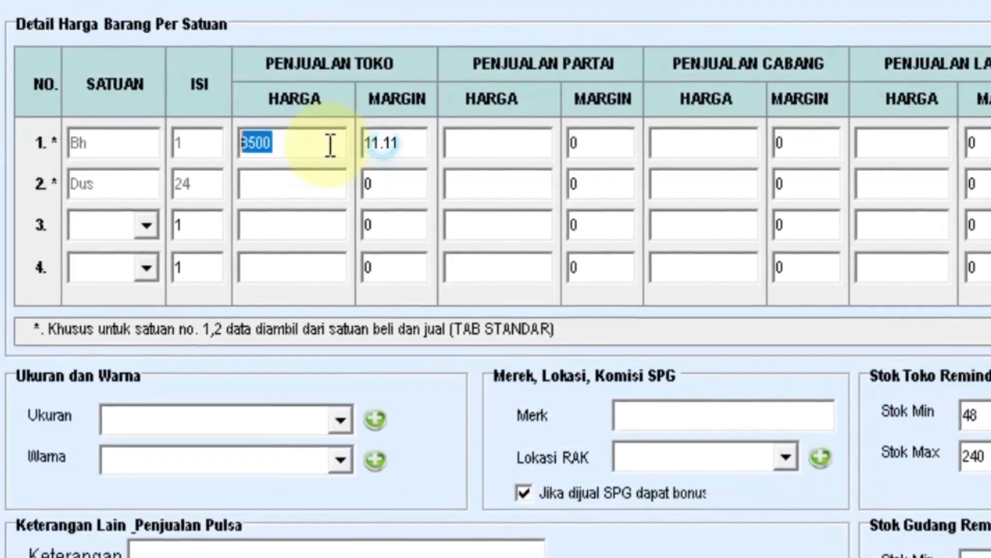
{"action": "key", "text": "Tab"}
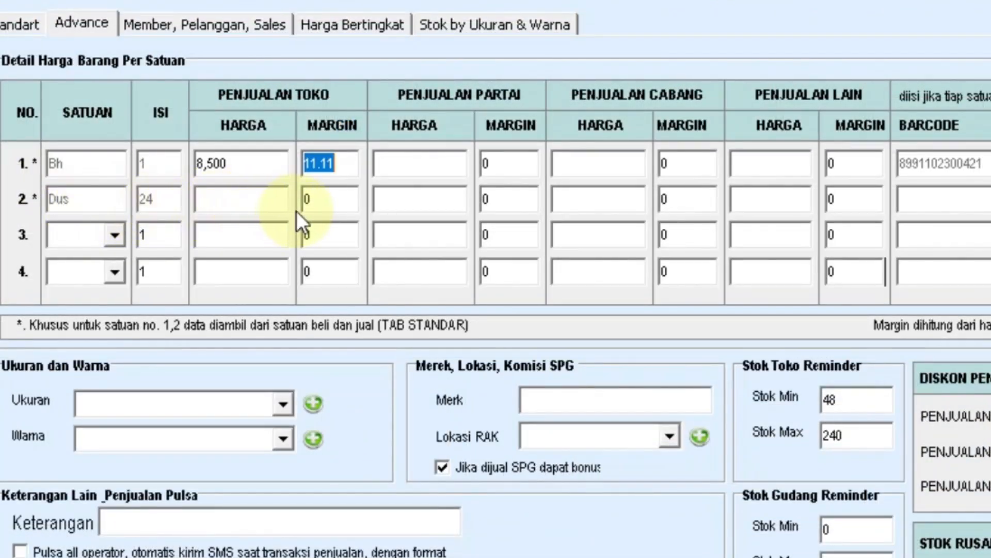
{"action": "left_click", "coordinate": [257, 199]}
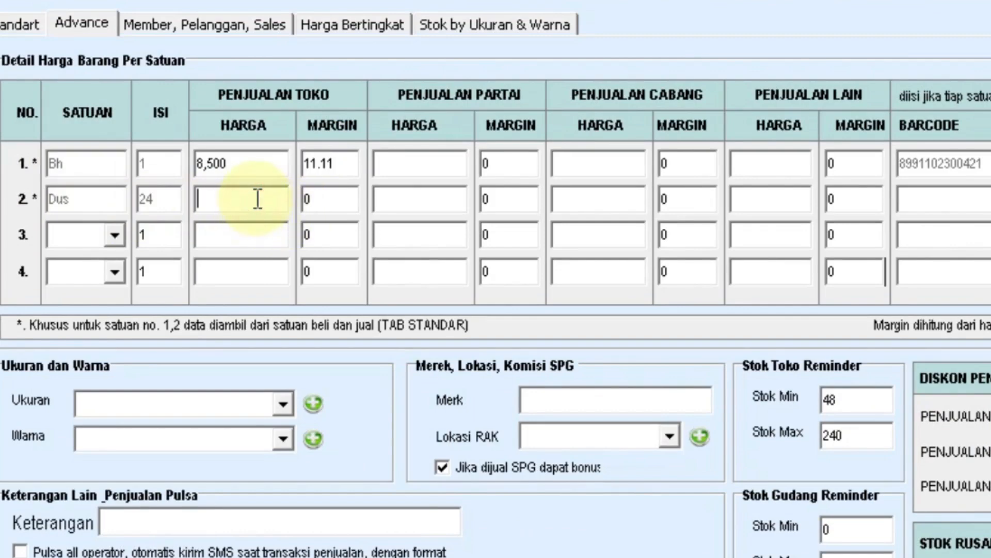
{"action": "left_click", "coordinate": [326, 202]}
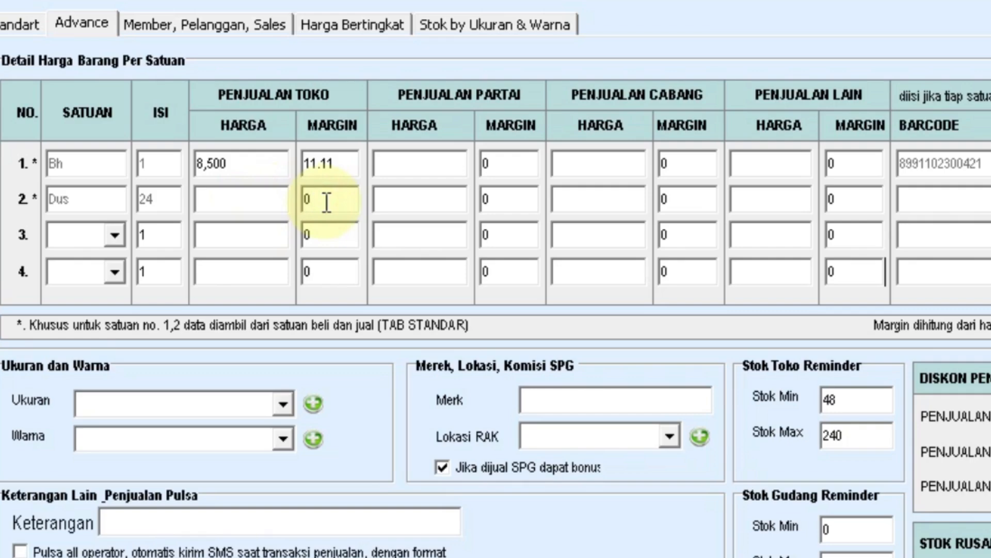
{"action": "left_click_drag", "start_coordinate": [326, 203], "coordinate": [296, 203]}
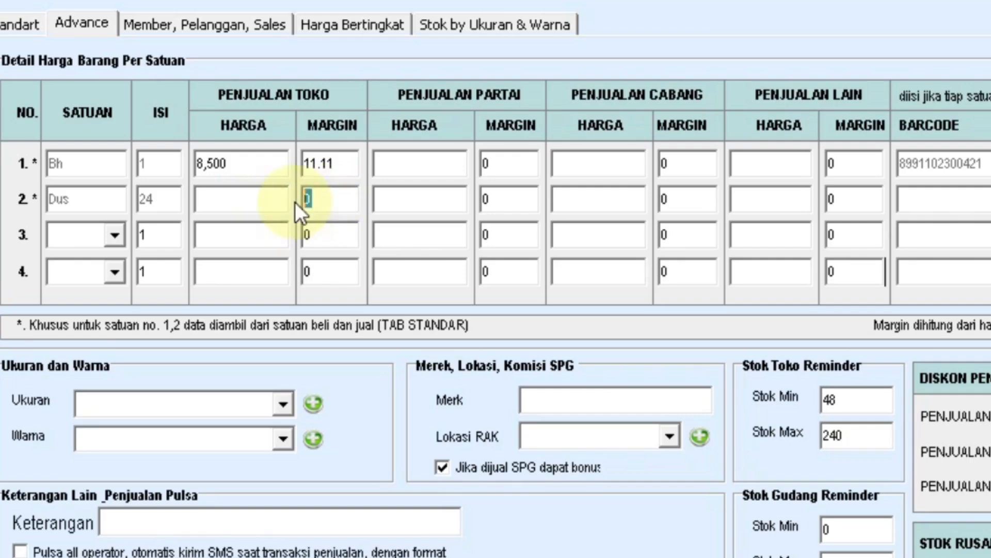
{"action": "type", "text": "10"}
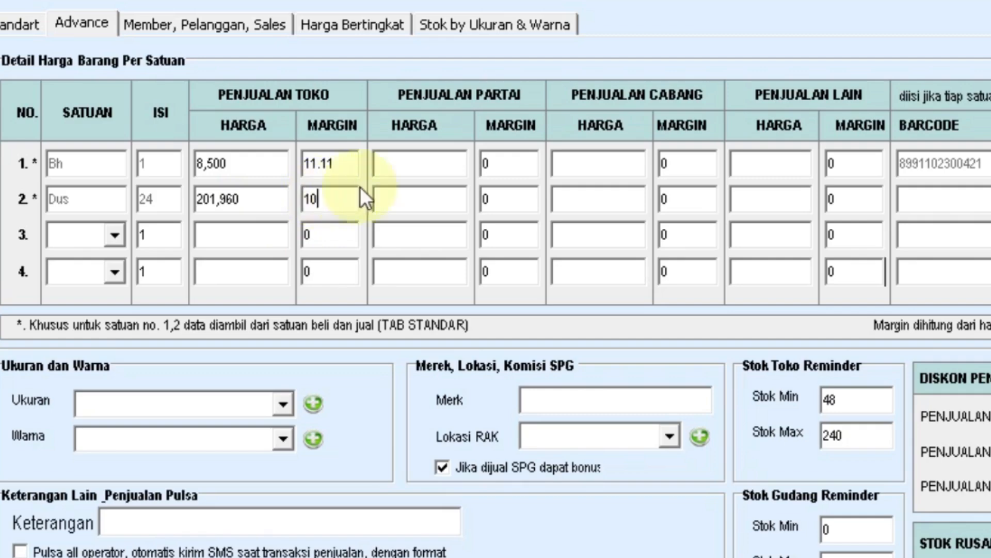
{"action": "left_click", "coordinate": [510, 164]}
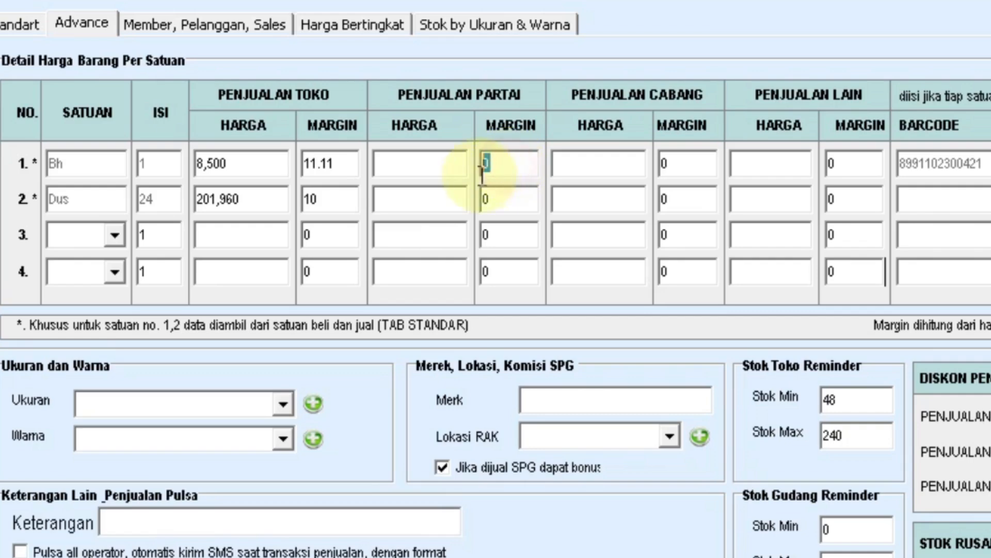
{"action": "type", "text": "5"}
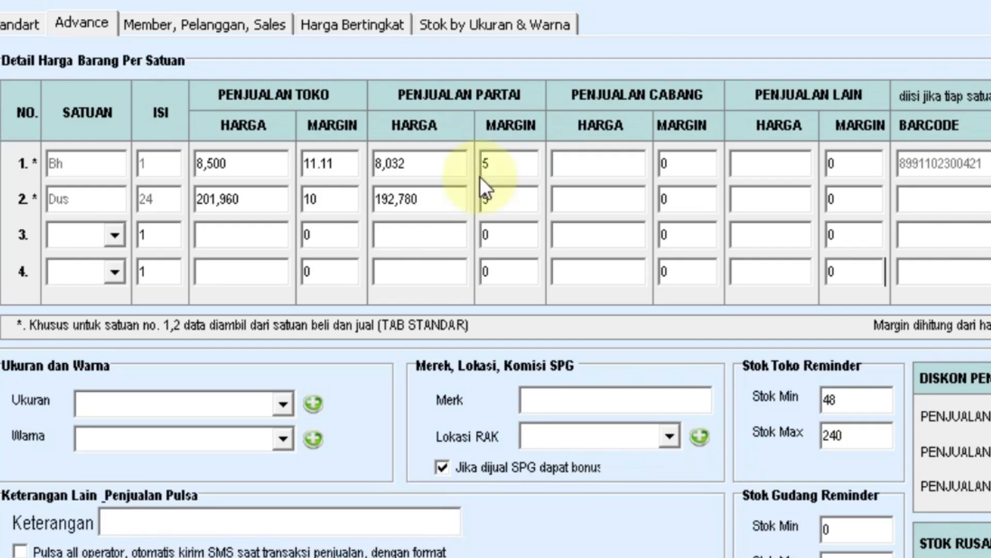
{"action": "left_click", "coordinate": [660, 165]}
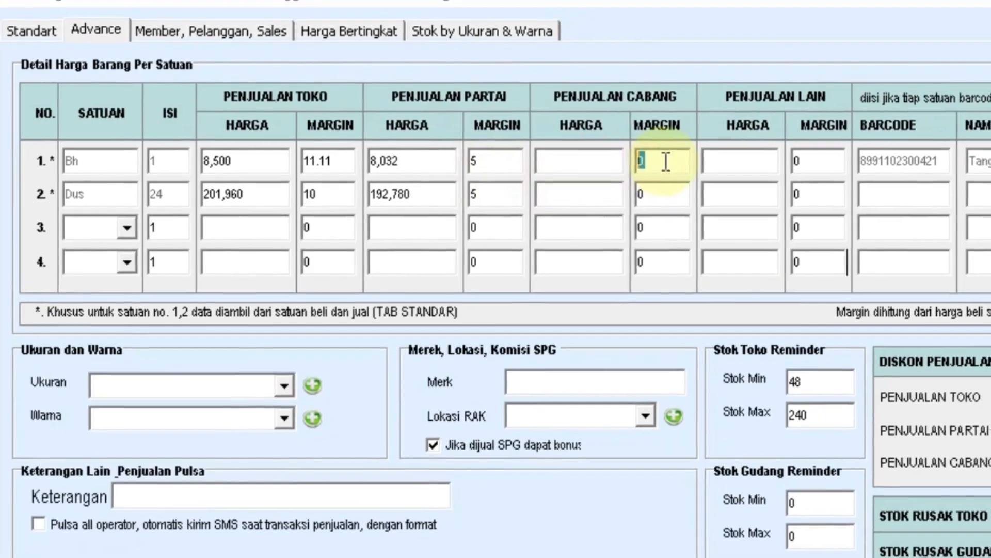
{"action": "key", "text": "Return"}
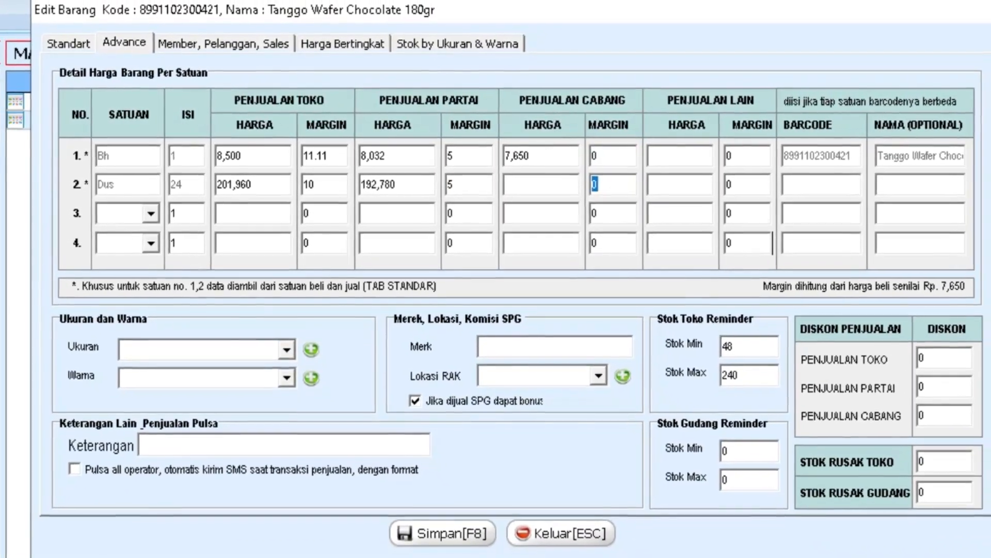
{"action": "type", "text": "00"}
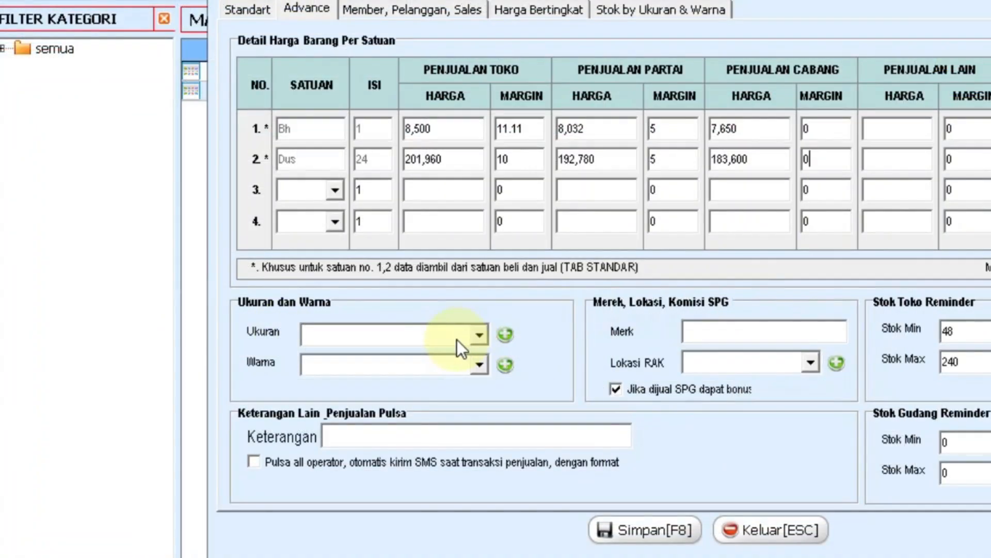
Leave the size, colour and shelf location fields unset.
{"action": "left_click", "coordinate": [478, 329]}
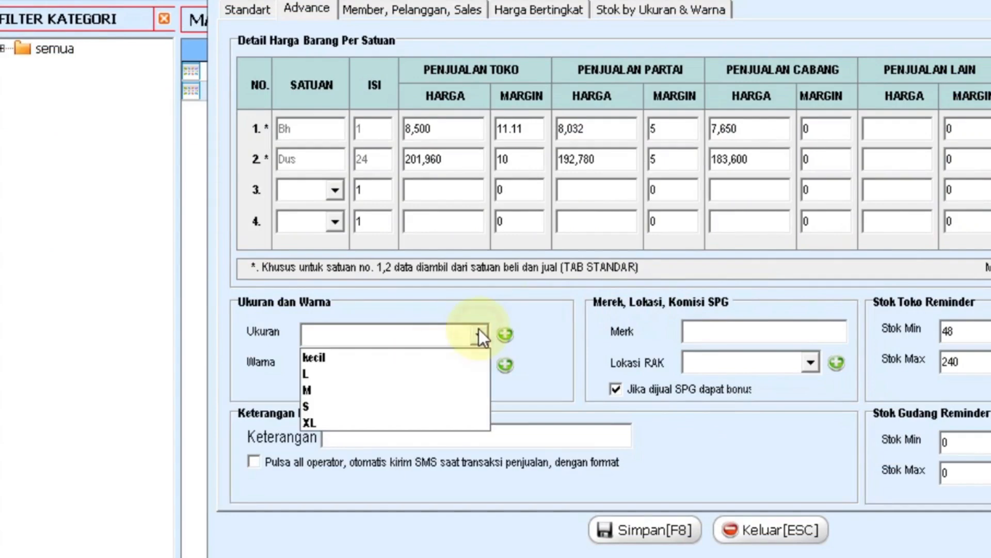
{"action": "left_click", "coordinate": [478, 329]}
{"action": "left_click", "coordinate": [480, 364]}
{"action": "left_click", "coordinate": [479, 364]}
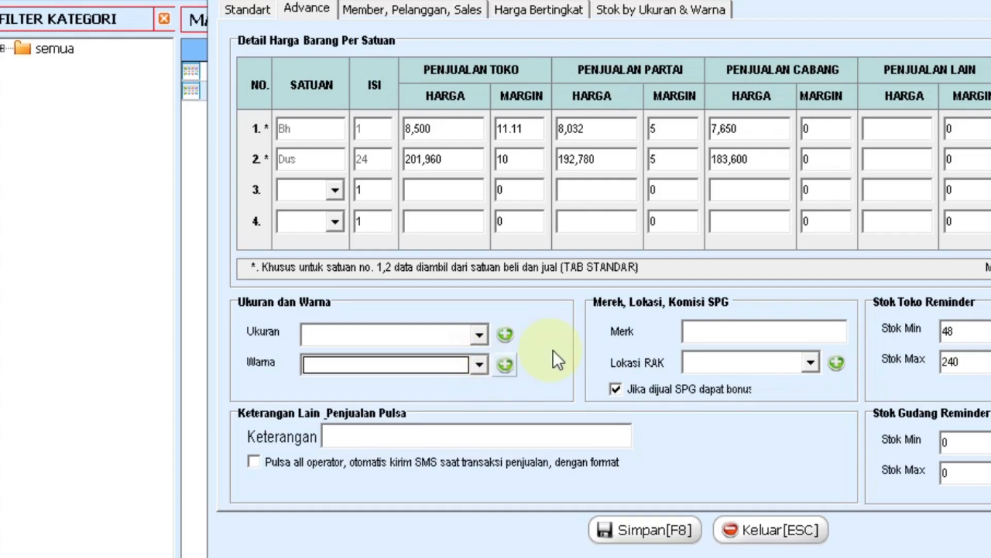
{"action": "left_click", "coordinate": [730, 332]}
{"action": "left_click", "coordinate": [656, 363]}
{"action": "left_click", "coordinate": [655, 363]}
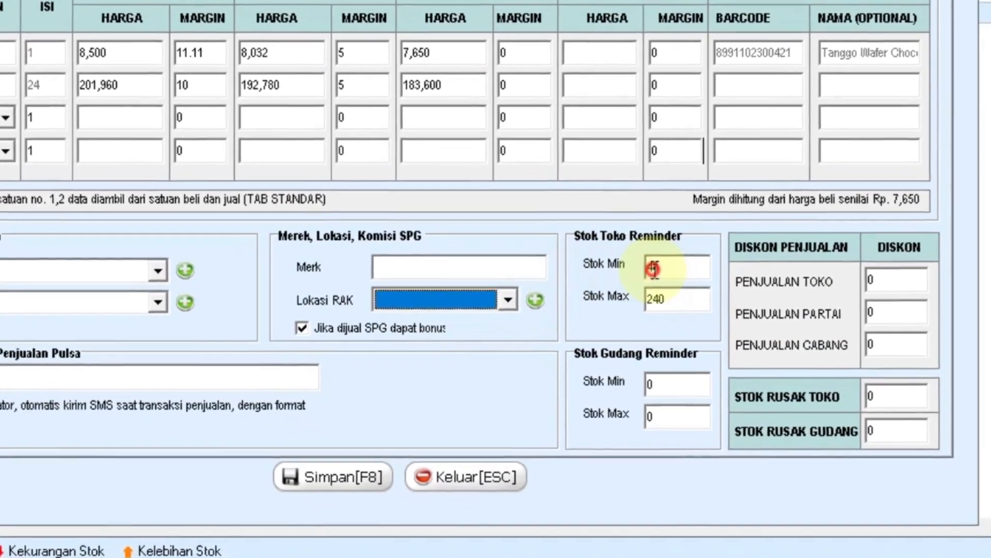
Set the warehouse stock reminder to minimum 48 and maximum 240.
{"action": "double_click", "coordinate": [684, 277]}
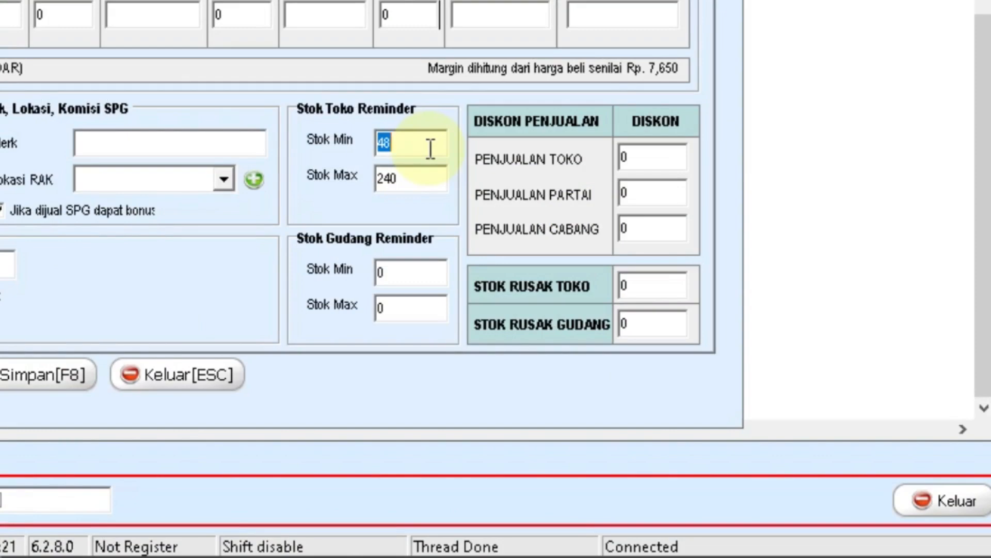
{"action": "left_click_drag", "start_coordinate": [414, 179], "coordinate": [361, 191]}
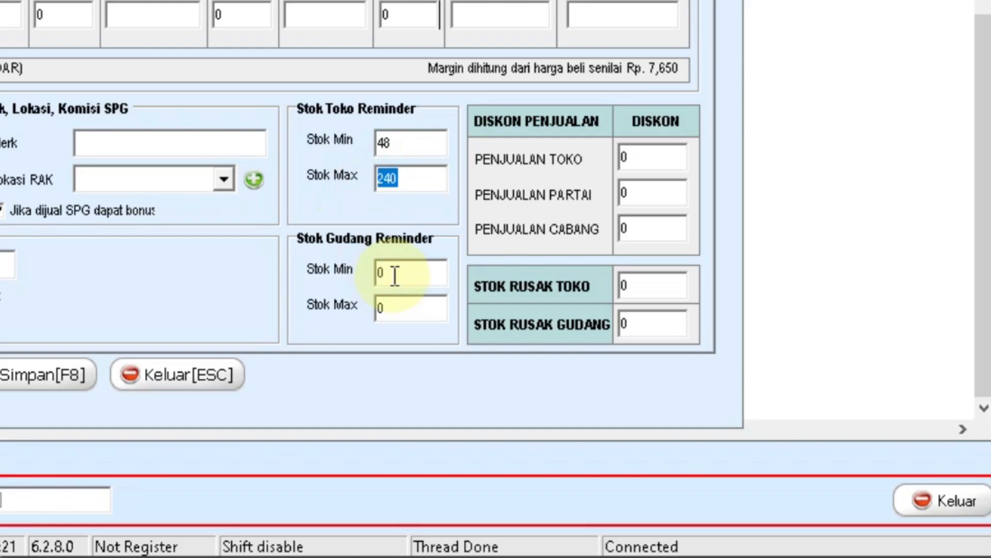
{"action": "left_click_drag", "start_coordinate": [394, 276], "coordinate": [363, 272]}
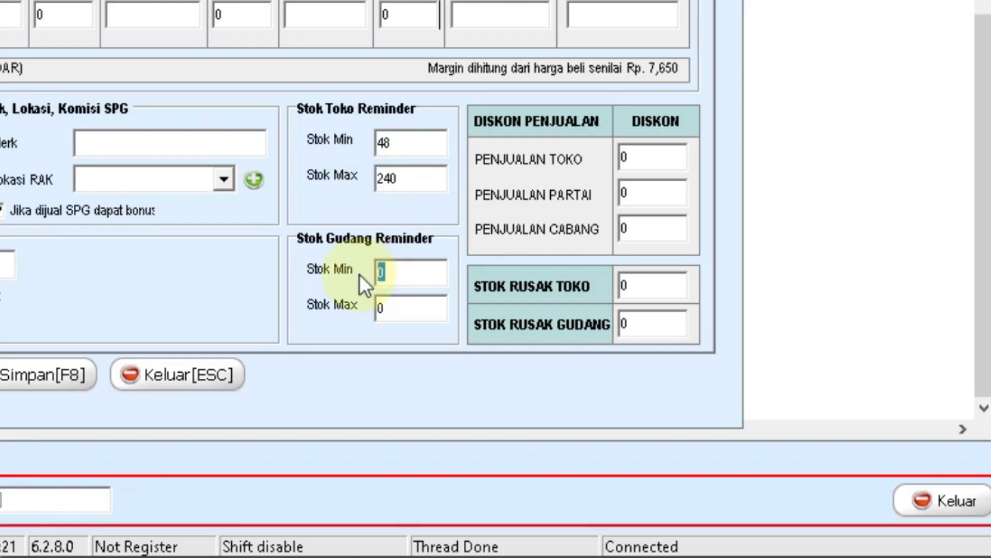
{"action": "type", "text": "48"}
{"action": "key", "text": "Tab"}
{"action": "type", "text": "240"}
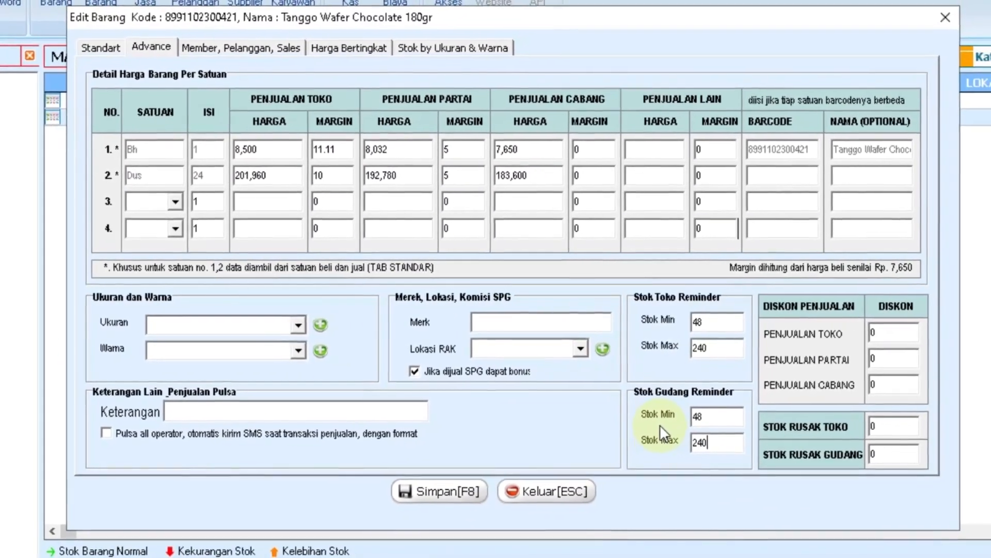
Save the edited Tanggo Wafer item, confirm the update, and begin a new item entry.
{"action": "left_click", "coordinate": [449, 488]}
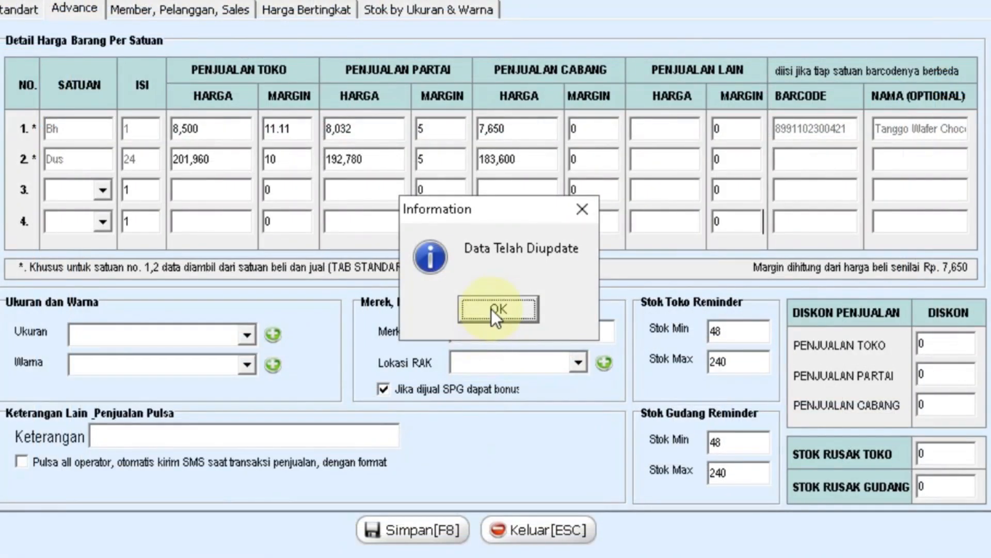
{"action": "left_click", "coordinate": [491, 309]}
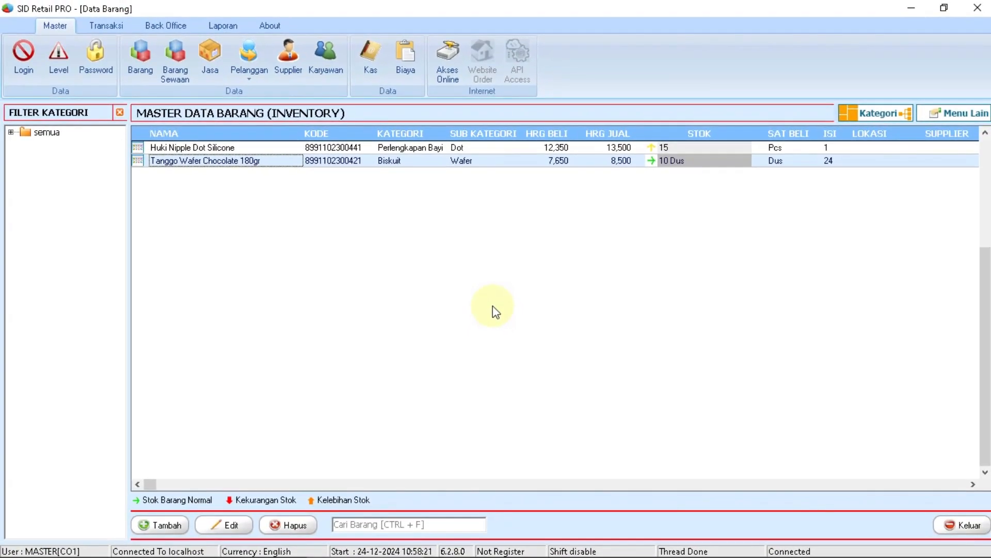
{"action": "left_click", "coordinate": [155, 525]}
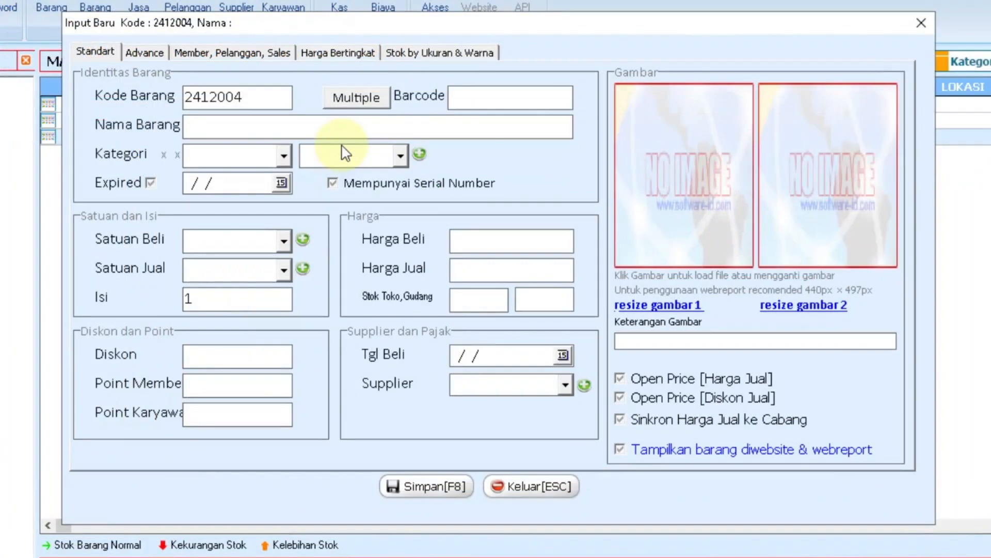
{"action": "type", "text": "8991102300452"}
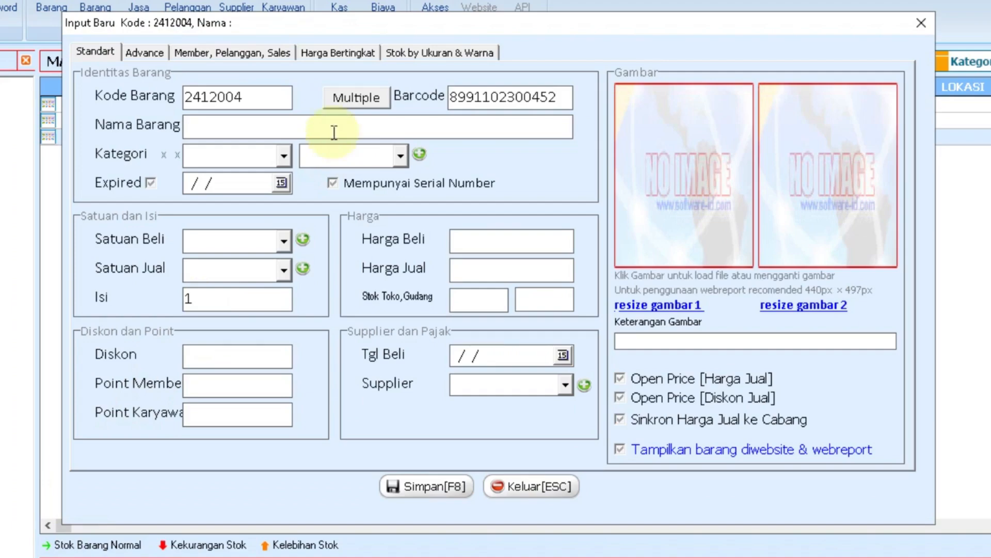
{"action": "double_click", "coordinate": [506, 99]}
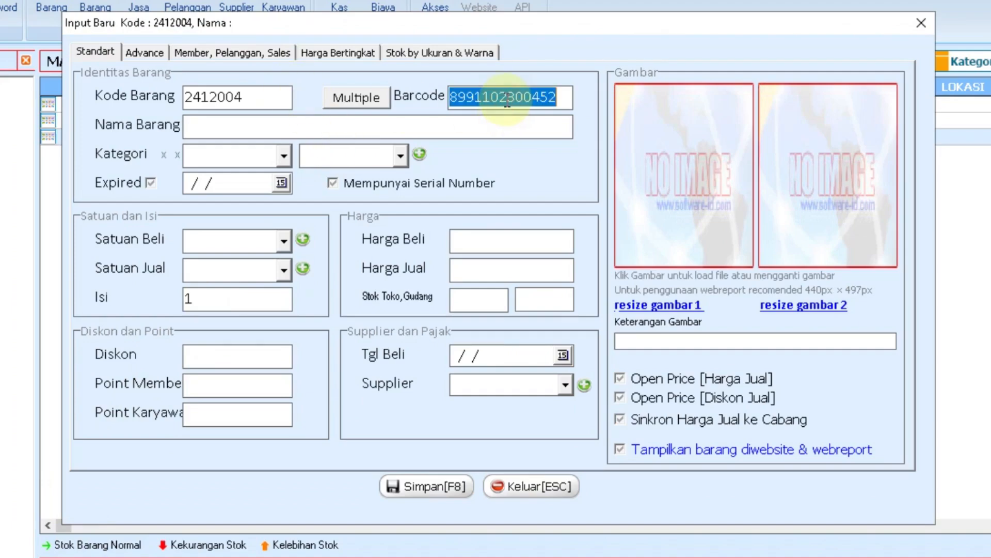
{"action": "right_click", "coordinate": [508, 101]}
{"action": "left_click", "coordinate": [549, 155]}
{"action": "left_click", "coordinate": [268, 129]}
{"action": "type", "text": "Teh Pucuk 350ml"}
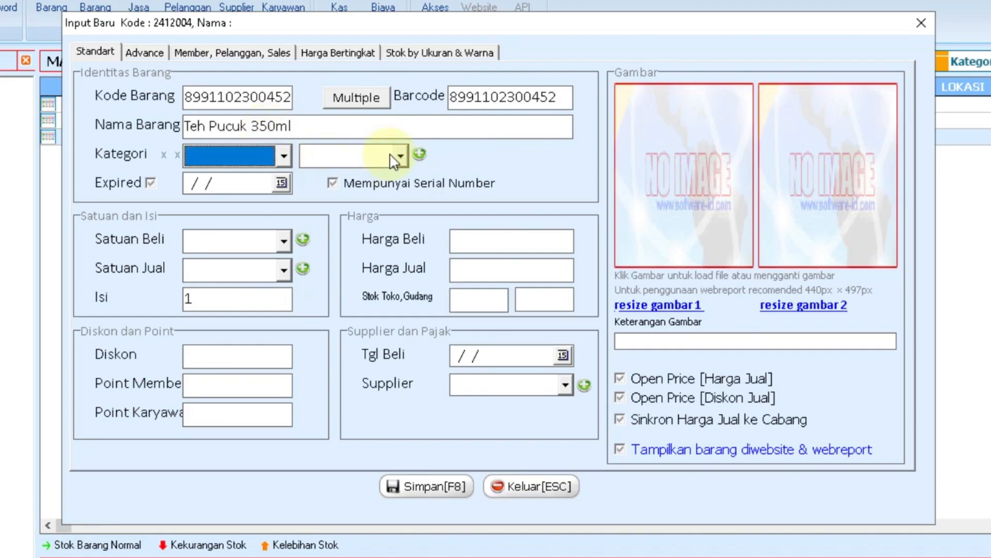
In the category editor, save the Minuman Ringan category and add a 'Kopi' sub-category.
{"action": "left_click", "coordinate": [419, 153]}
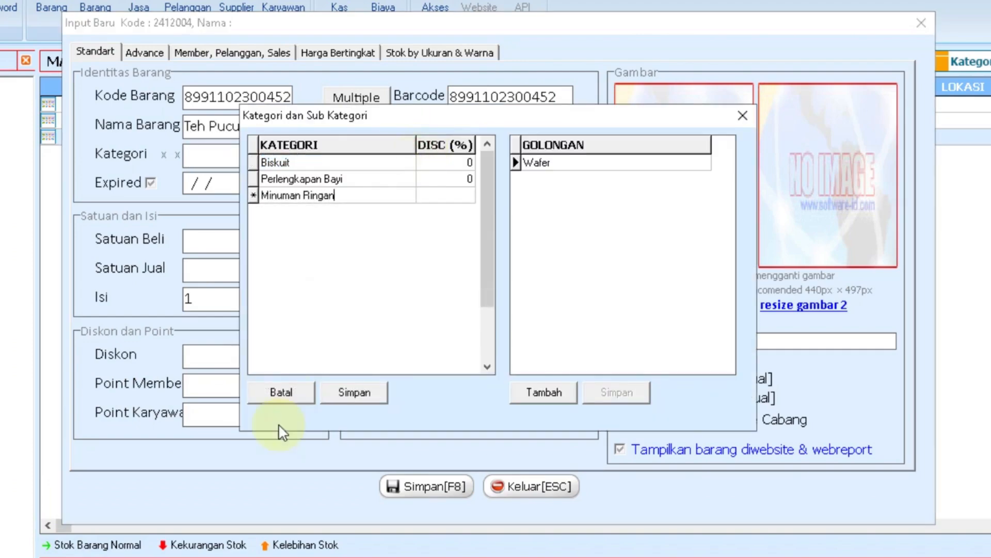
{"action": "left_click", "coordinate": [354, 395]}
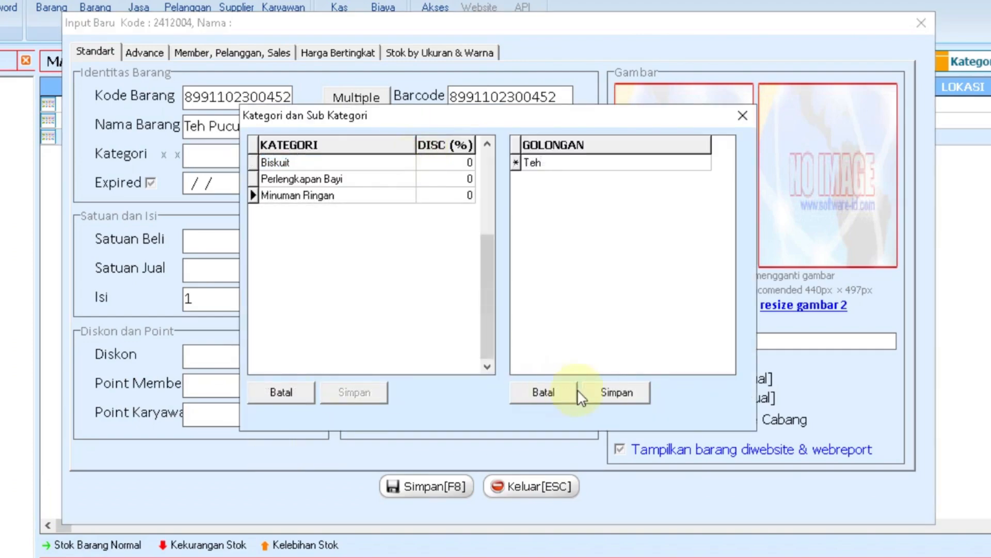
{"action": "left_click", "coordinate": [613, 396]}
{"action": "type", "text": "Kopi"}
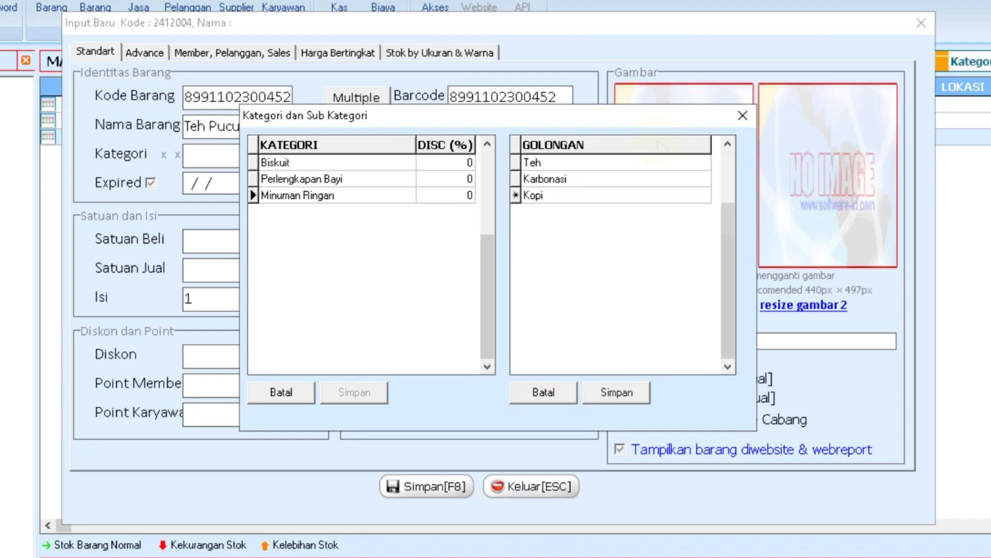
{"action": "left_click", "coordinate": [741, 116]}
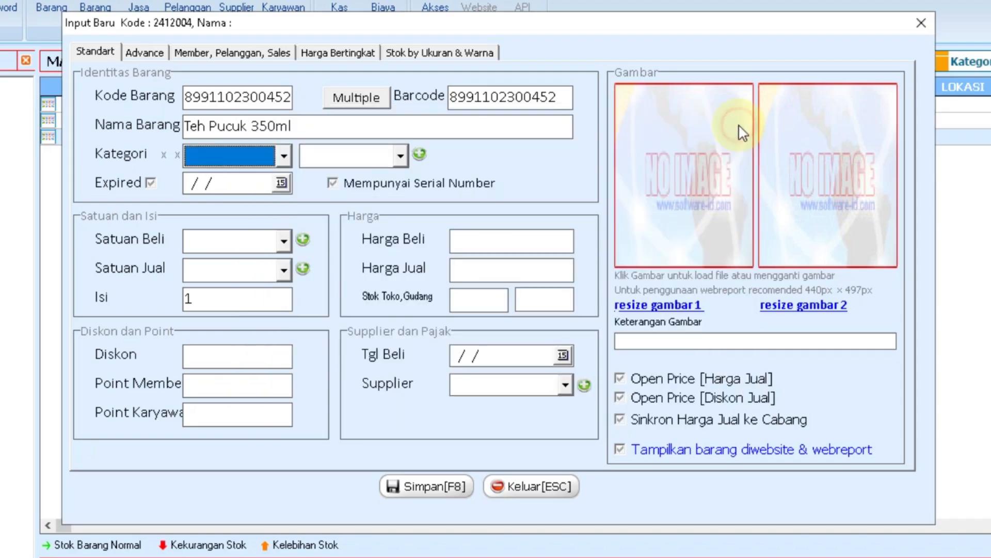
Set the item's category to Minuman Ringan and sub-category to Teh.
{"action": "left_click", "coordinate": [274, 157]}
{"action": "left_click", "coordinate": [265, 215]}
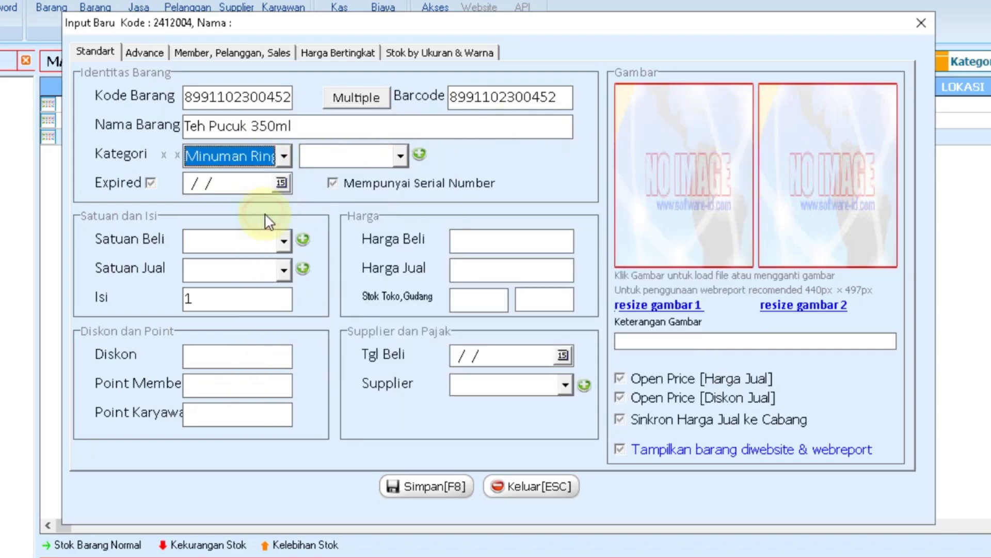
{"action": "left_click", "coordinate": [400, 155]}
{"action": "left_click", "coordinate": [331, 214]}
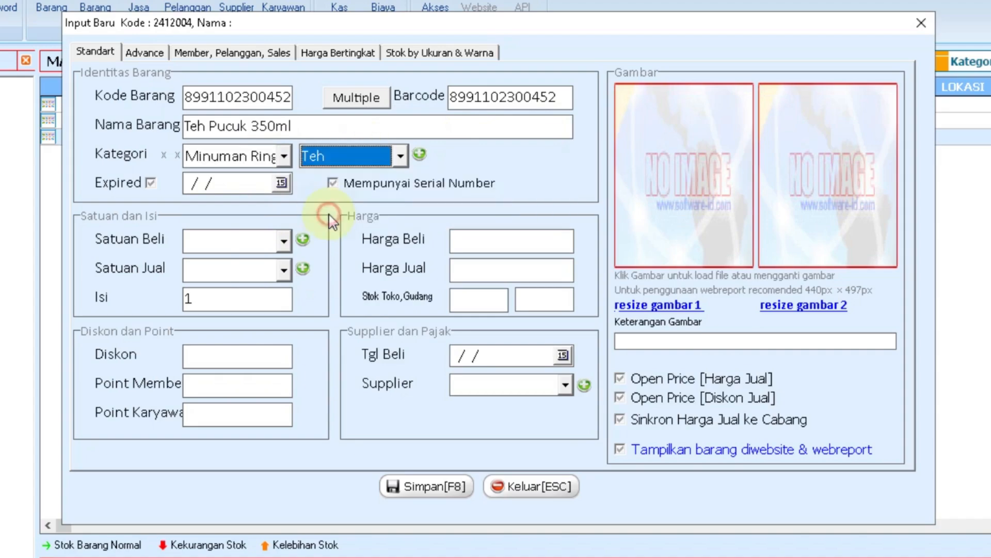
Set the expiry date to 09/05/2025 and the purchase unit to Dus.
{"action": "key", "text": "Tab"}
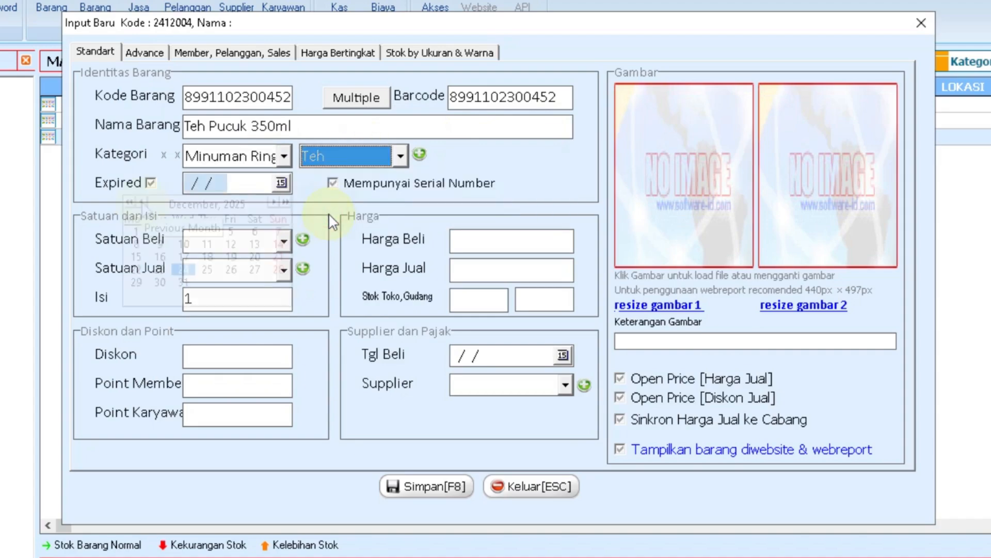
{"action": "left_click", "coordinate": [281, 183]}
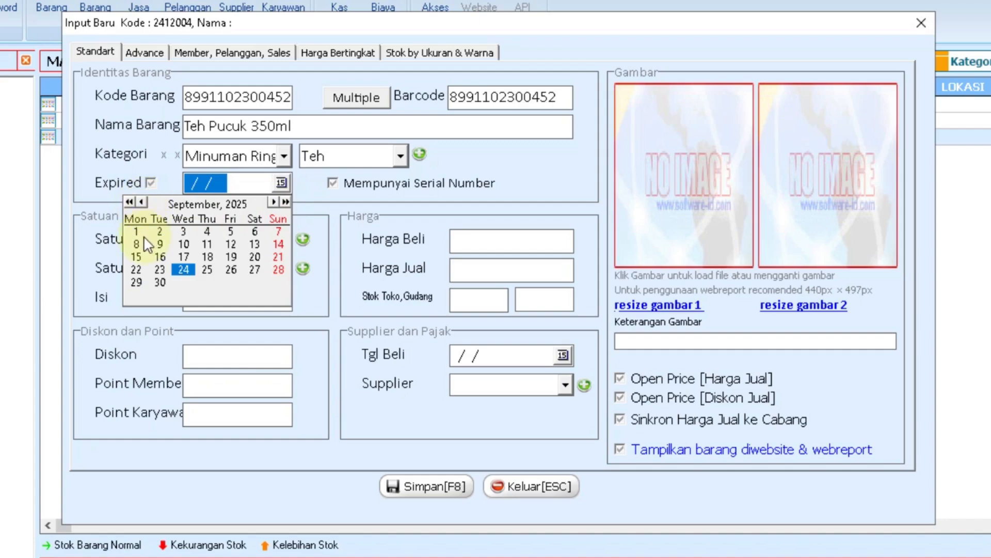
{"action": "left_click", "coordinate": [231, 233]}
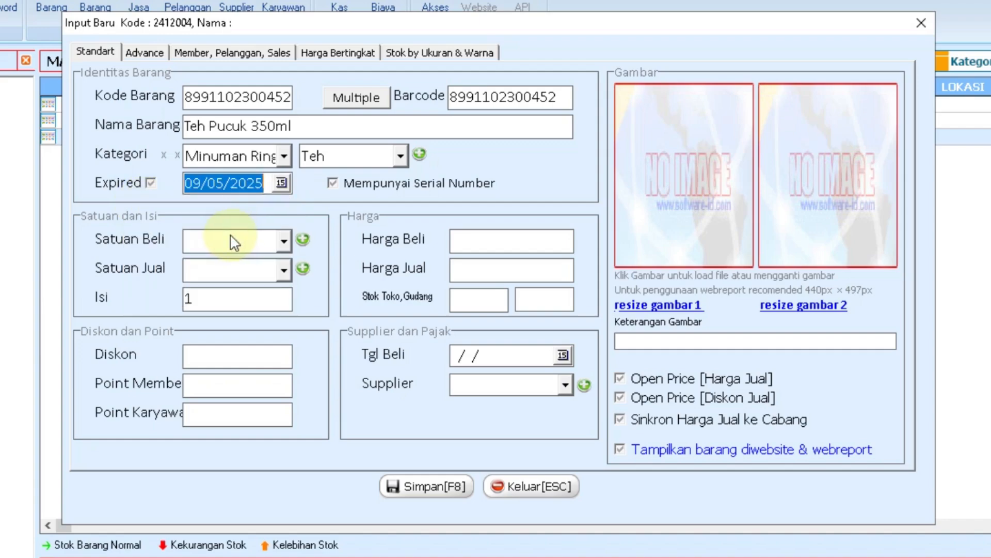
{"action": "left_click", "coordinate": [233, 241]}
{"action": "left_click", "coordinate": [216, 301]}
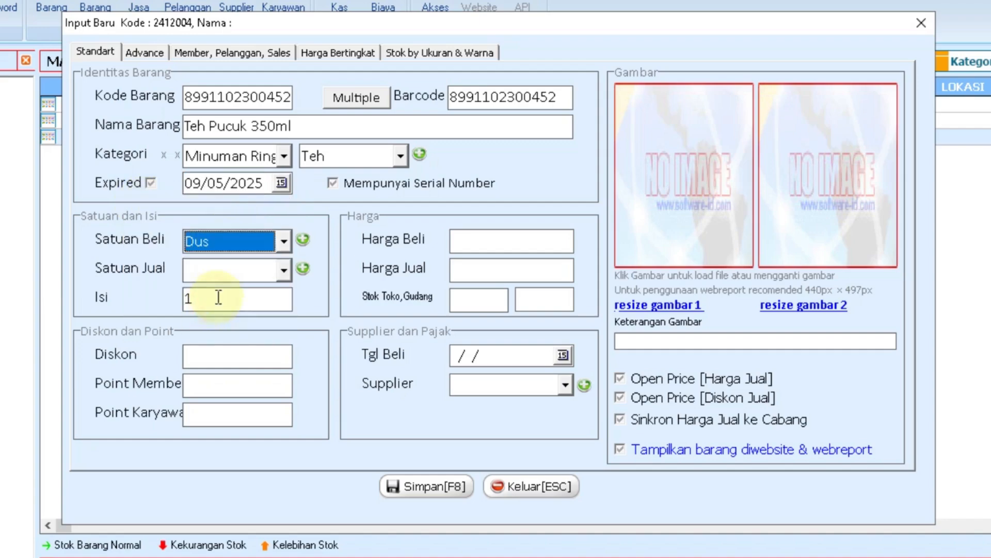
Add a new 'Botol' unit in the unit editor.
{"action": "left_click", "coordinate": [303, 268]}
{"action": "type", "text": "Botol"}
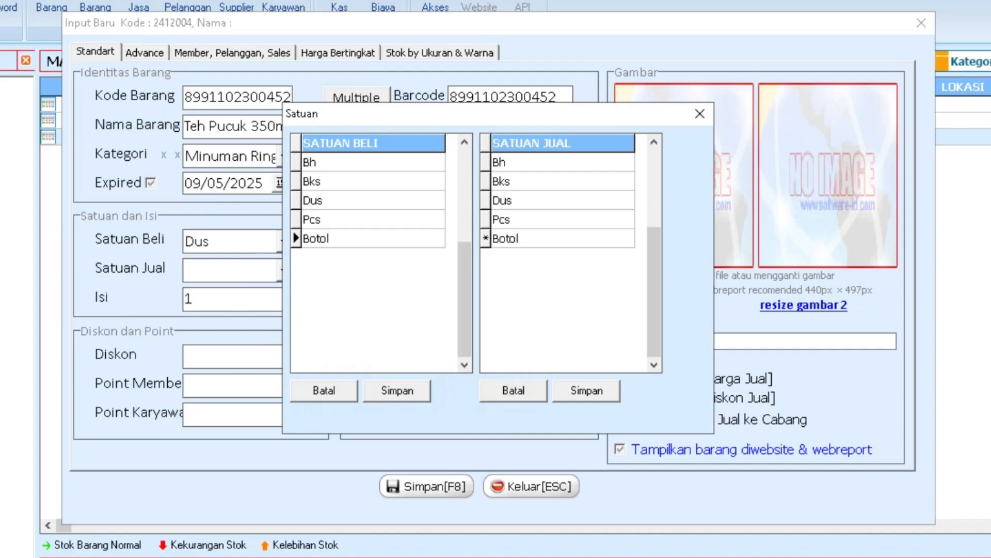
{"action": "left_click", "coordinate": [593, 394]}
{"action": "left_click", "coordinate": [699, 113]}
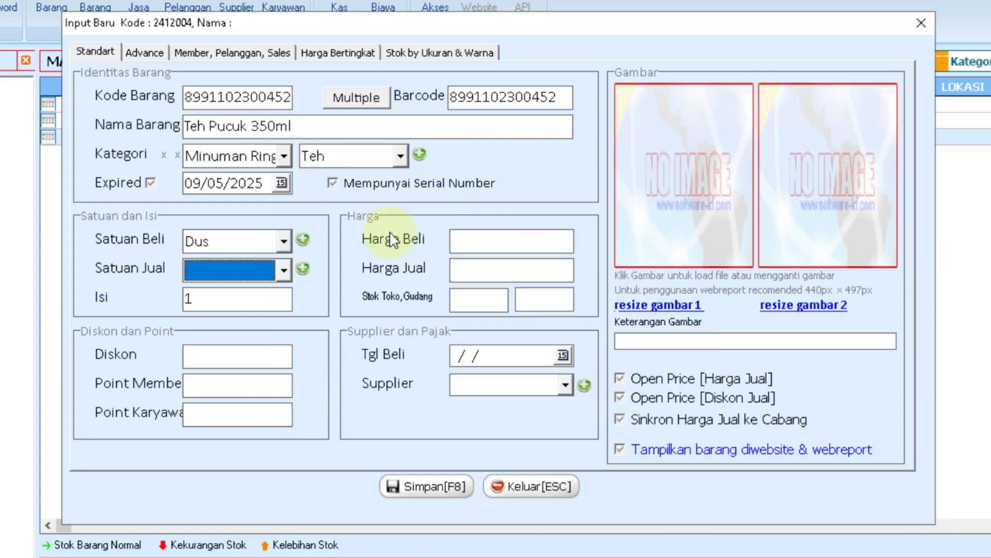
Make Botol the selling unit with 24 per Dus and purchase price 2750.
{"action": "left_click", "coordinate": [268, 269]}
{"action": "left_click", "coordinate": [220, 369]}
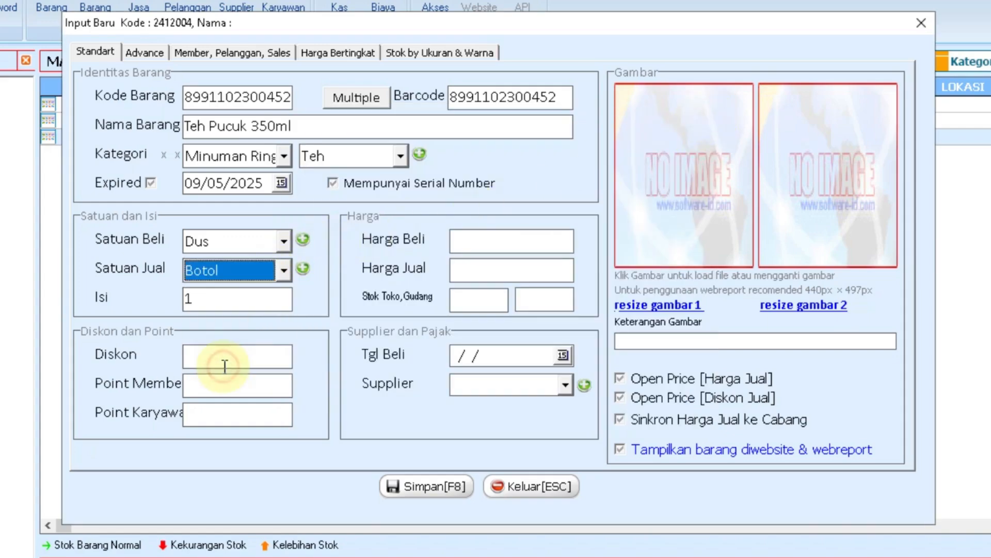
{"action": "left_click", "coordinate": [225, 302]}
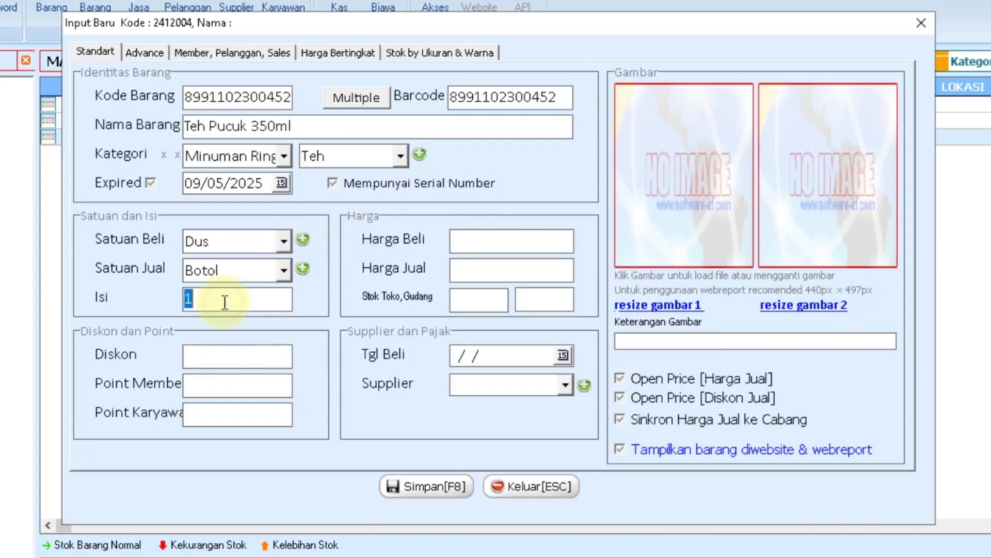
{"action": "type", "text": "24"}
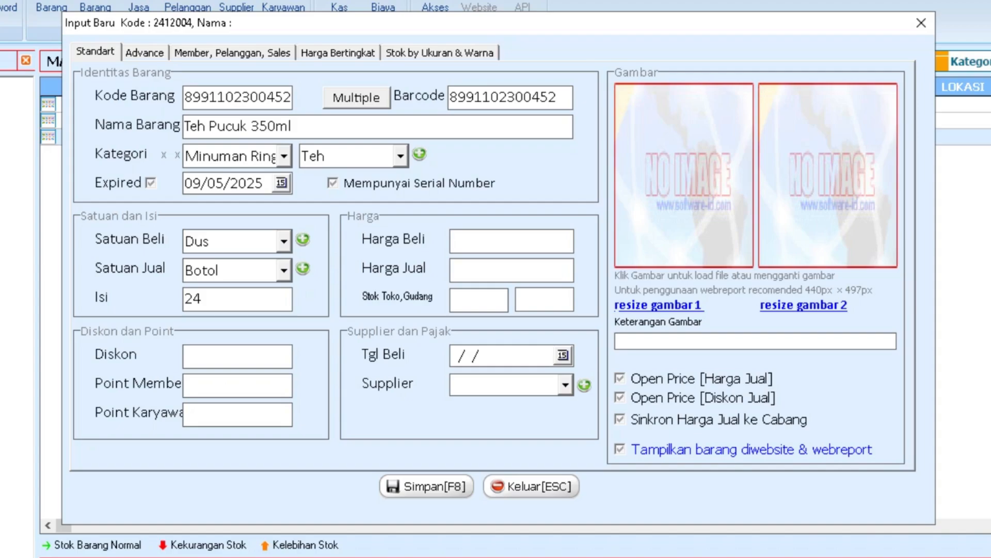
{"action": "type", "text": "2750"}
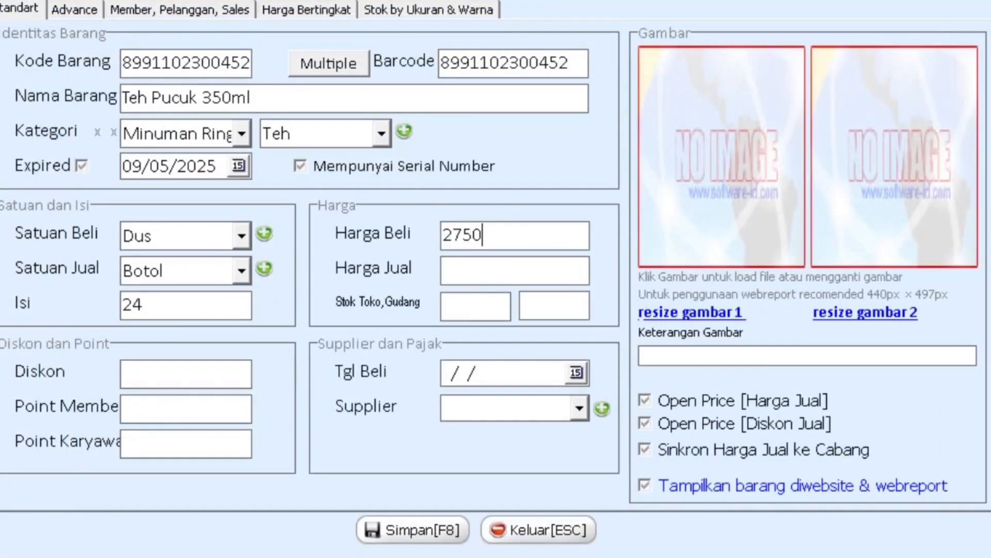
Set selling price 3000, store stock 48 and warehouse stock 240.
{"action": "key", "text": "Tab"}
{"action": "type", "text": "3000"}
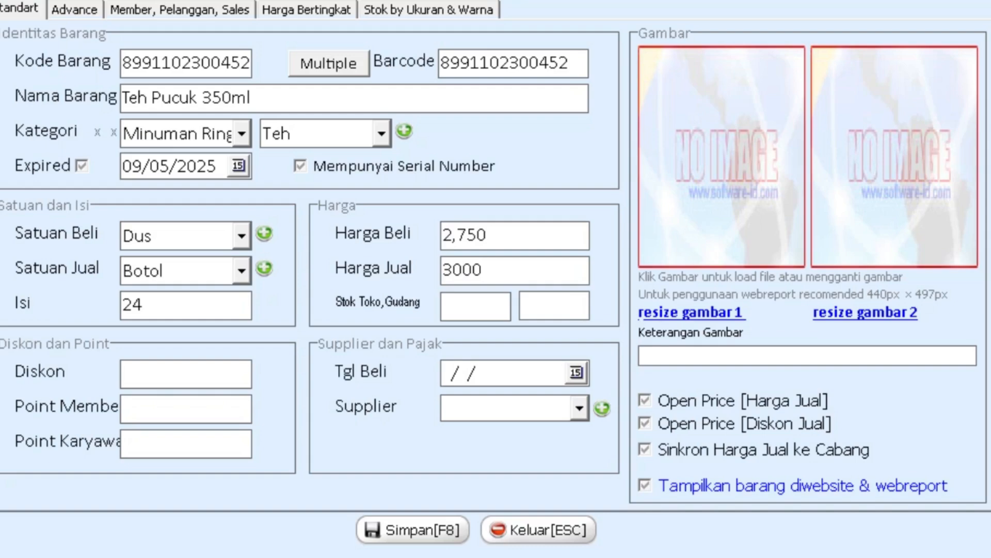
{"action": "key", "text": "Tab"}
{"action": "type", "text": "48"}
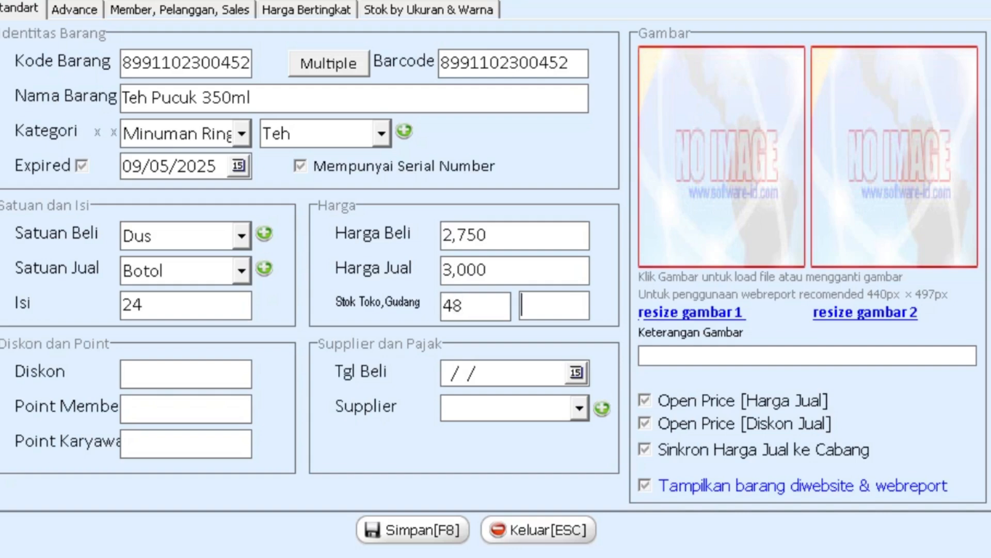
{"action": "type", "text": "240"}
Set the purchase date to 12/24/2024 and supplier to Supplier Bebas.
{"action": "left_click", "coordinate": [576, 374]}
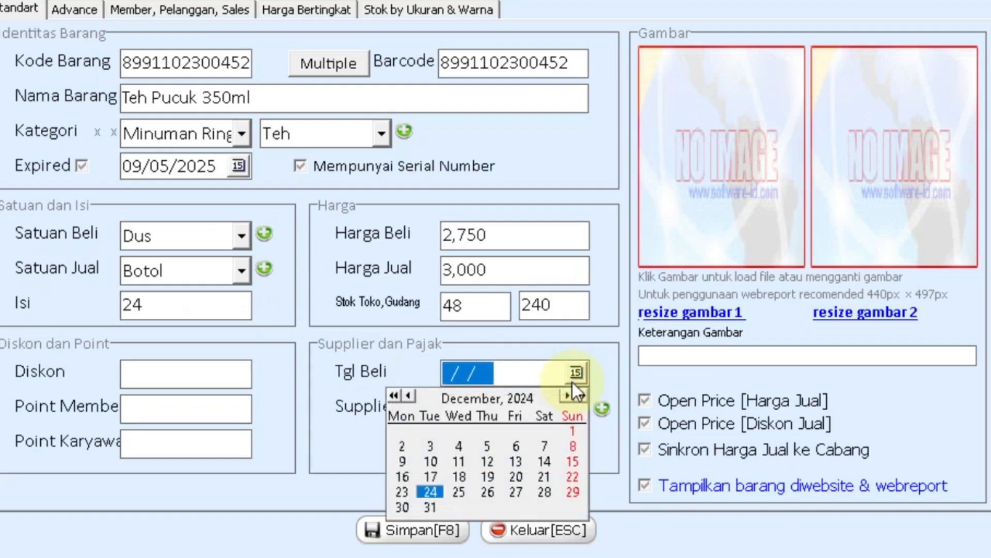
{"action": "left_click", "coordinate": [435, 492]}
{"action": "left_click", "coordinate": [510, 409]}
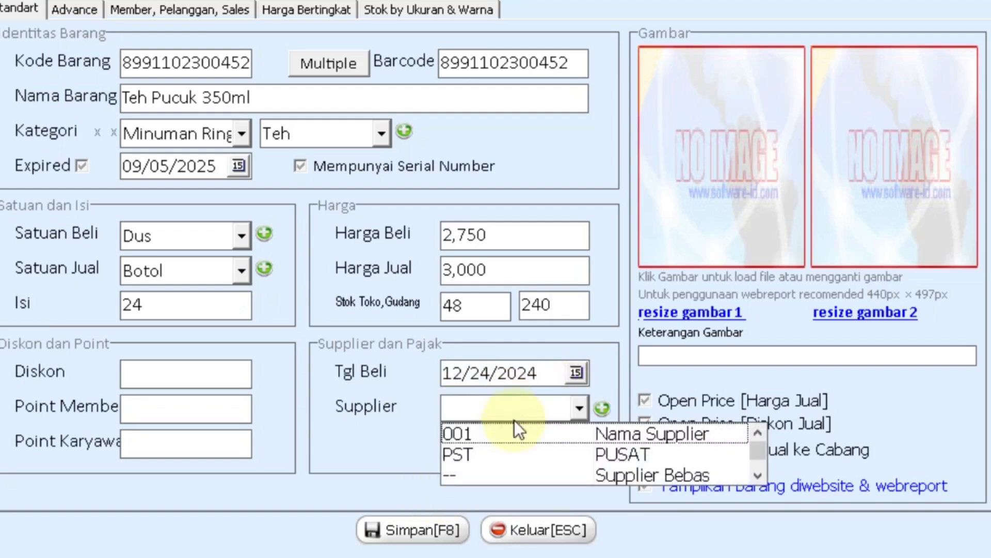
{"action": "left_click", "coordinate": [540, 472]}
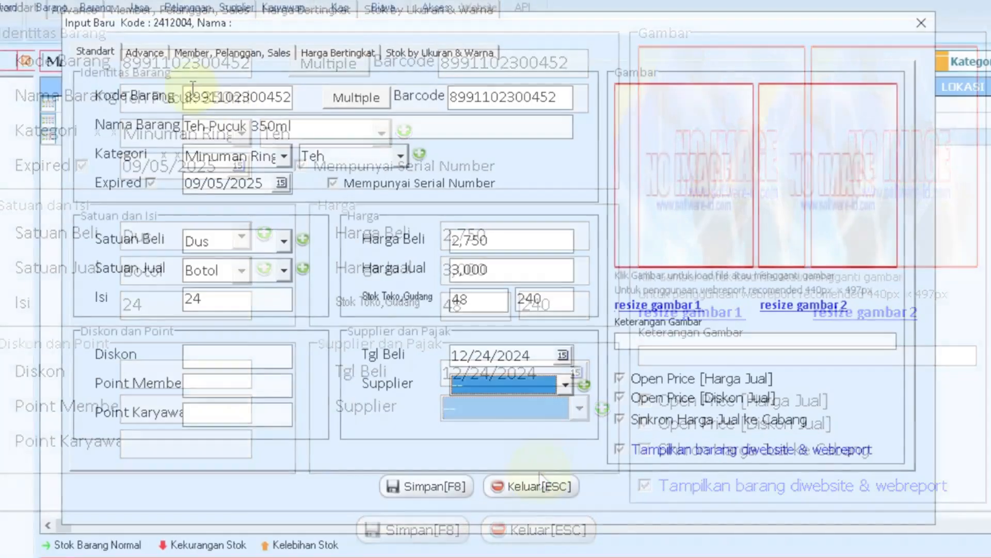
{"action": "left_click", "coordinate": [75, 9]}
Set the Dus row store price to 72,500.
{"action": "key", "text": "Return"}
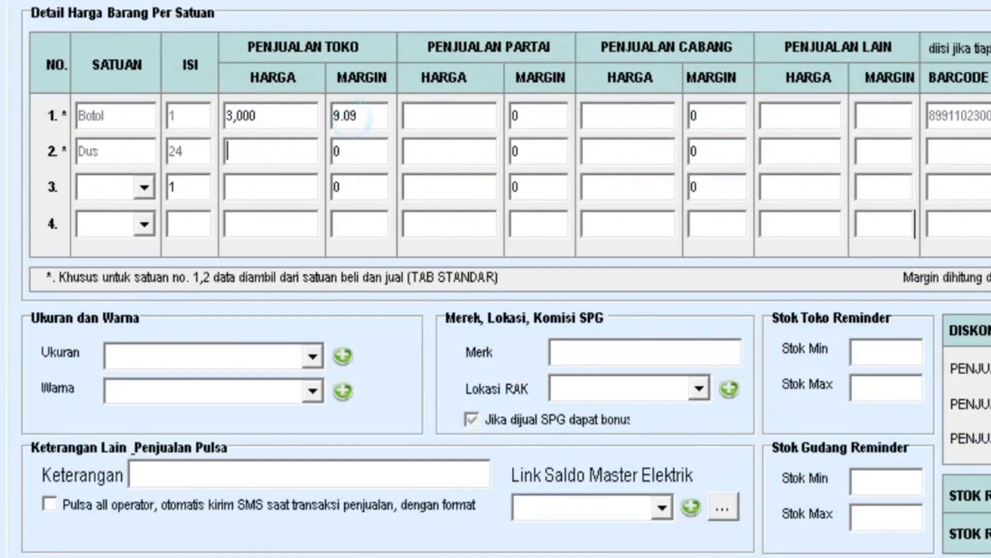
{"action": "left_click", "coordinate": [333, 150]}
{"action": "type", "text": "10"}
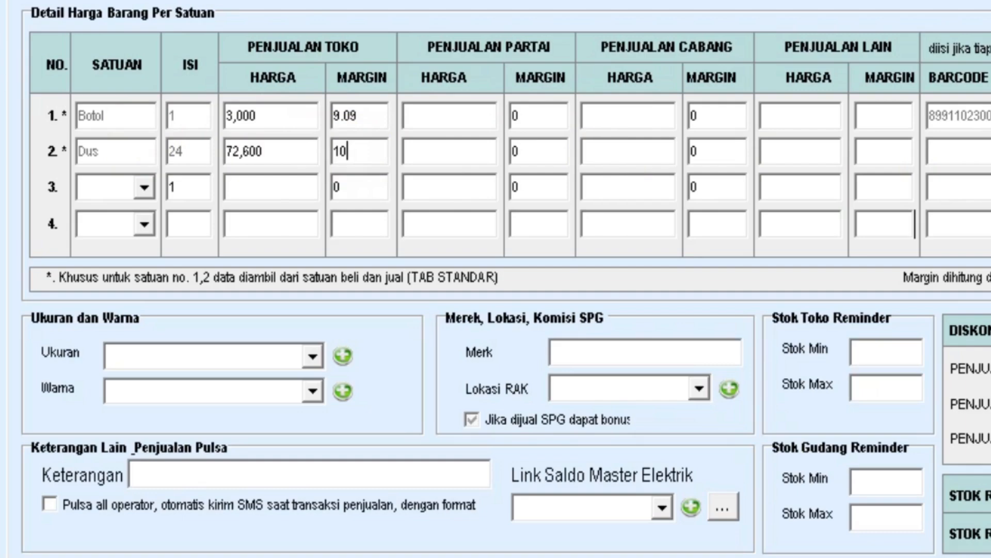
{"action": "left_click", "coordinate": [256, 153]}
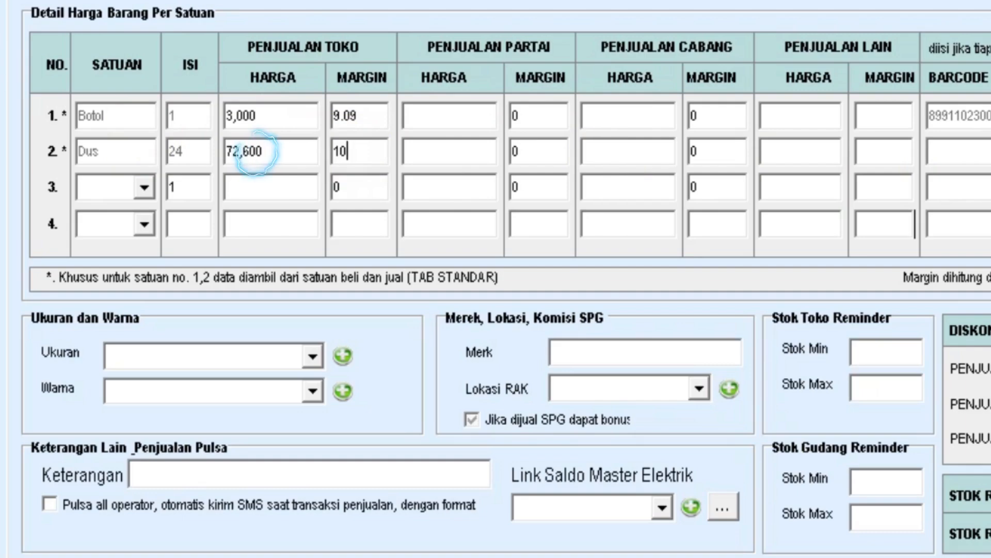
{"action": "left_click", "coordinate": [298, 152]}
{"action": "left_click", "coordinate": [241, 151]}
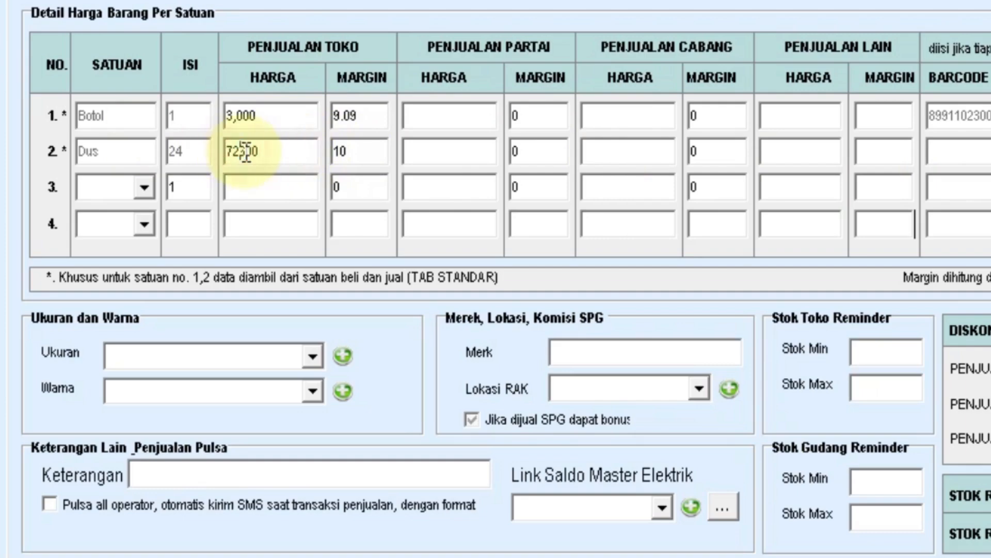
{"action": "type", "text": "5"}
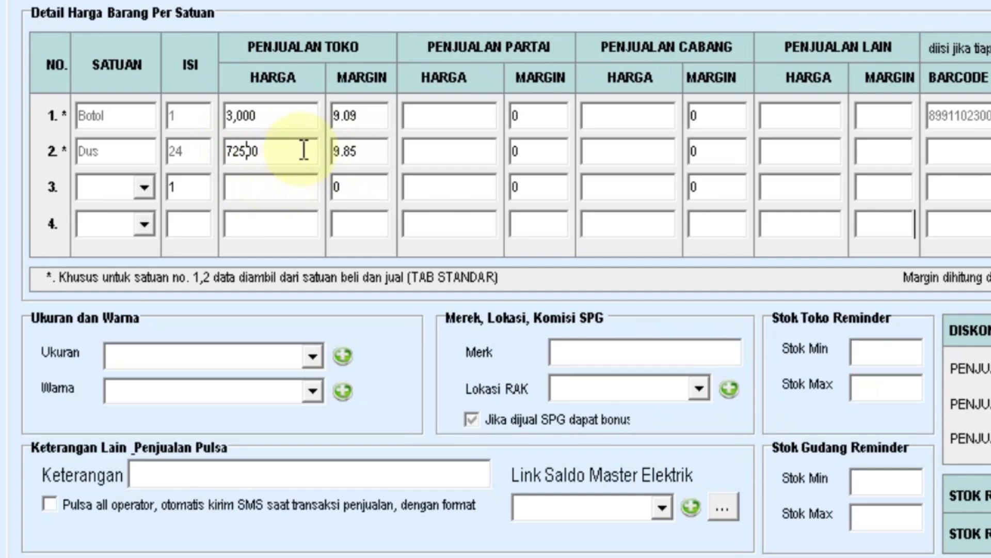
{"action": "key", "text": "Return"}
Set partai margins to 5, cabang margins to 2, and stock reminders Min 48, Max 240.
{"action": "left_click_drag", "start_coordinate": [534, 111], "coordinate": [511, 112]}
{"action": "type", "text": "5"}
{"action": "key", "text": "Return"}
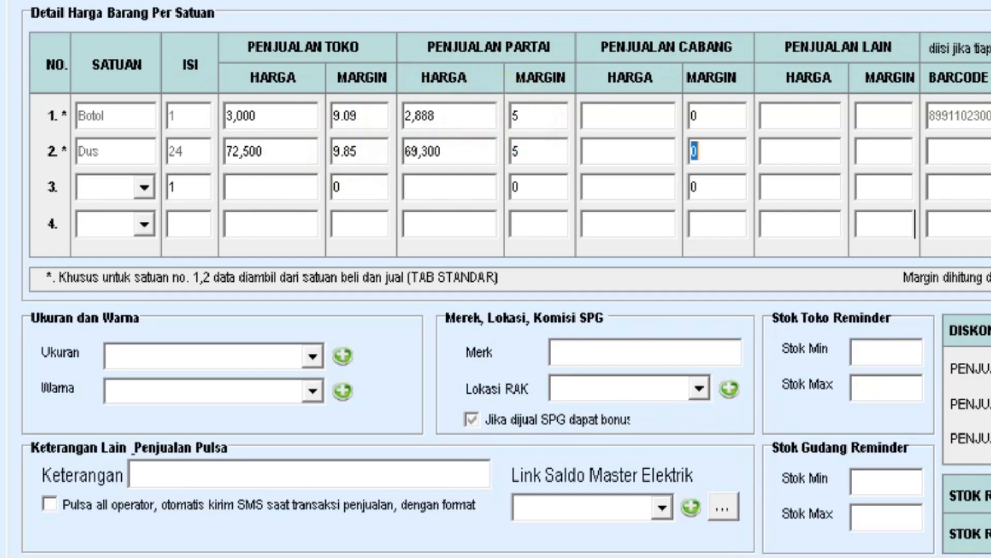
{"action": "type", "text": "2"}
{"action": "key", "text": "Return"}
{"action": "type", "text": "2"}
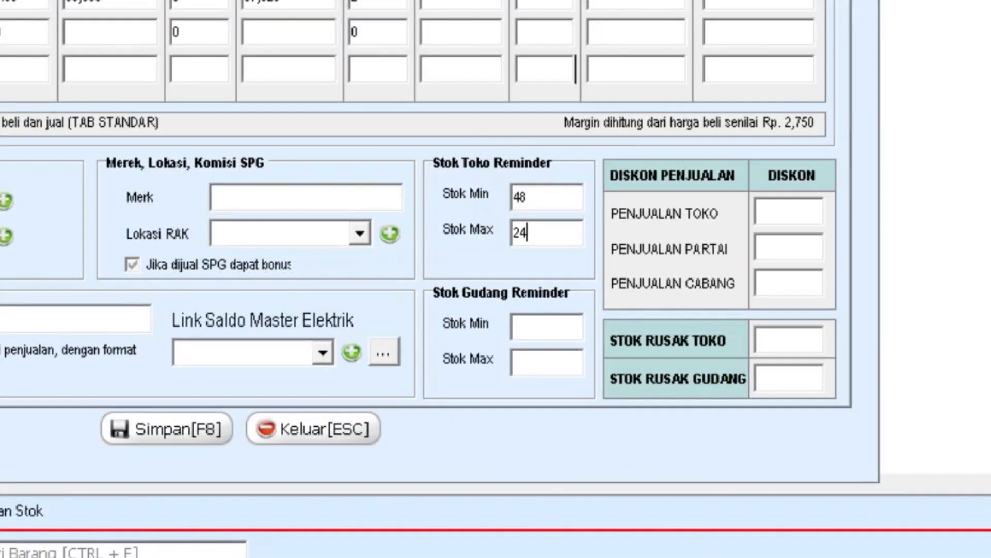
{"action": "key", "text": "Return"}
{"action": "type", "text": "48240"}
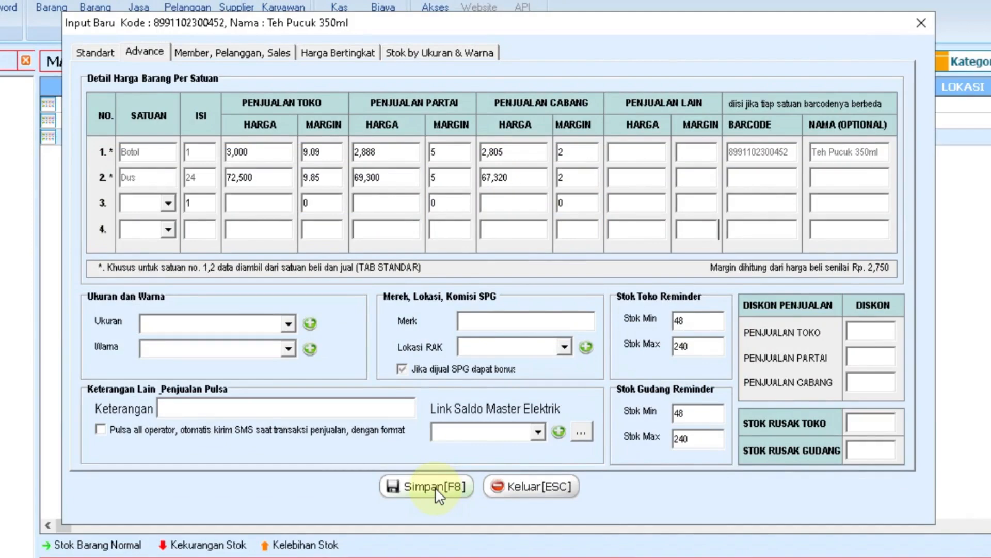
Save the new Teh Pucuk 350ml item and close the Input Baru form.
{"action": "left_click", "coordinate": [436, 490]}
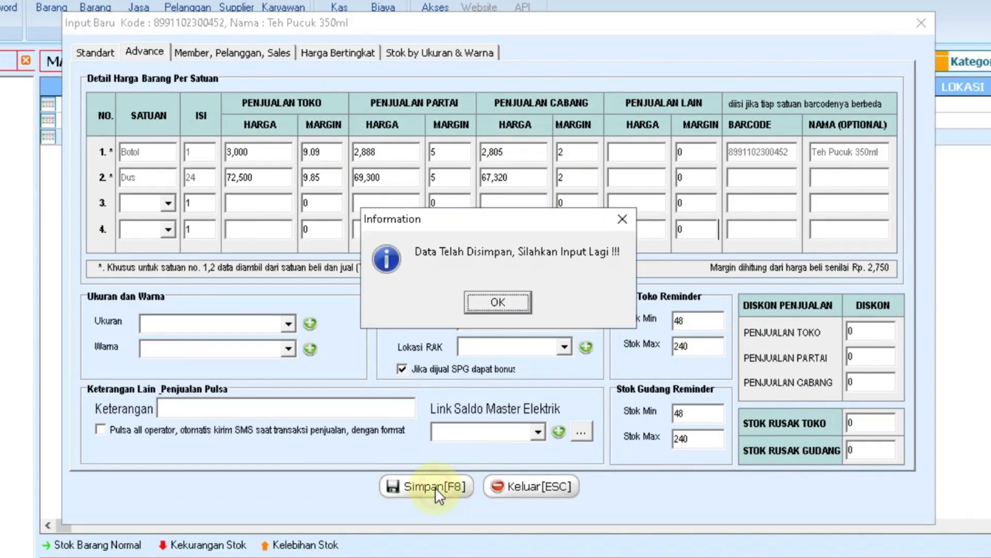
{"action": "left_click", "coordinate": [497, 303]}
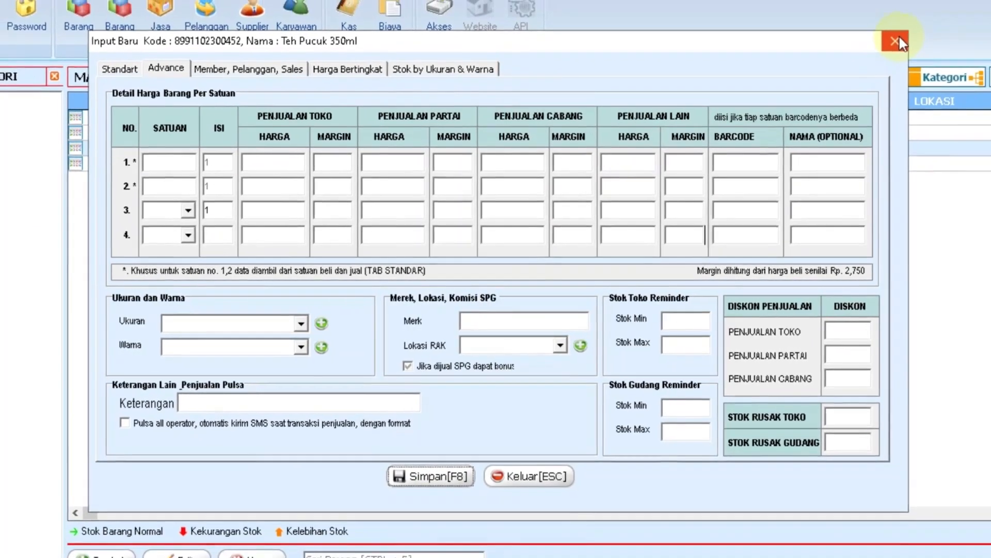
{"action": "left_click", "coordinate": [904, 35]}
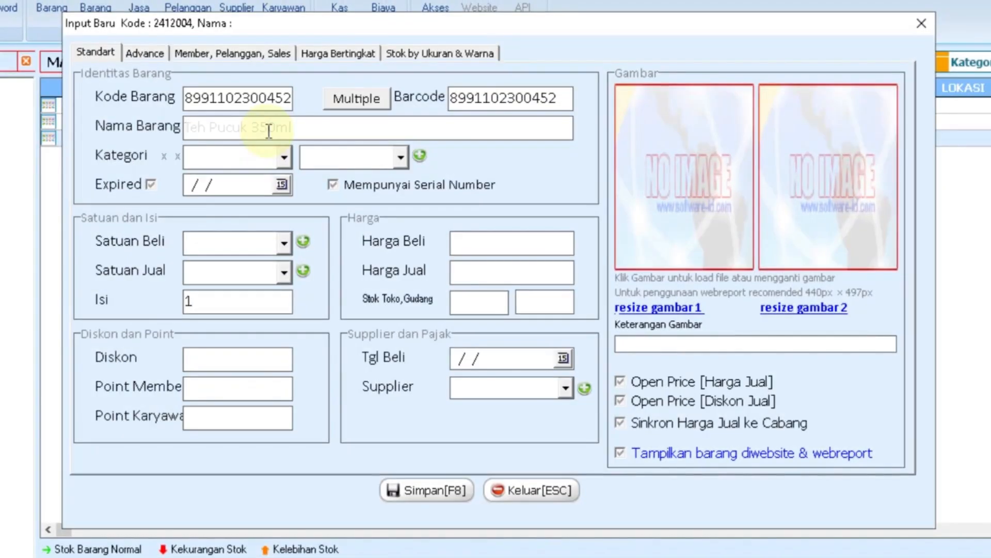
Reselect category Minuman Ringan/Teh and unit Dus, and set Botol and Dus cabang margins to 2.
{"action": "left_click", "coordinate": [283, 158]}
{"action": "left_click", "coordinate": [262, 217]}
{"action": "left_click", "coordinate": [334, 162]}
{"action": "left_click", "coordinate": [332, 219]}
{"action": "left_click", "coordinate": [232, 241]}
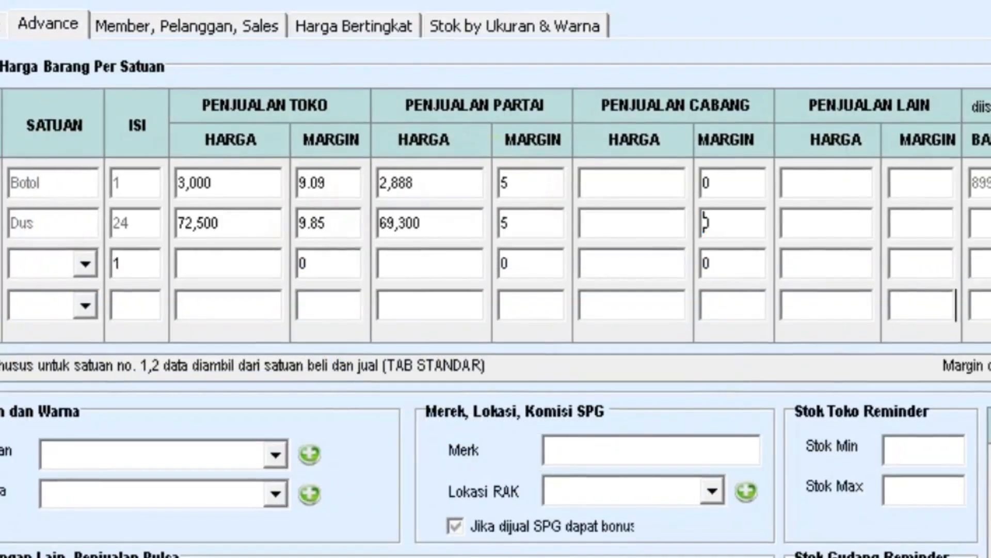
{"action": "double_click", "coordinate": [706, 184]}
{"action": "type", "text": "2"}
{"action": "double_click", "coordinate": [706, 223]}
{"action": "type", "text": "2"}
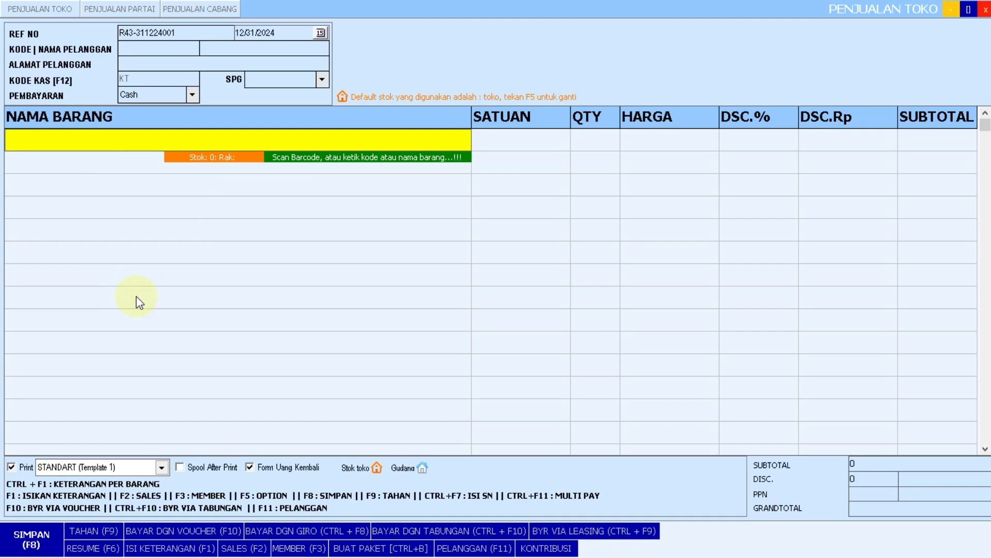
Search 'teh' and add one Dus of Teh Pucuk 350ml at 72,500 to the sale.
{"action": "type", "text": "teh"}
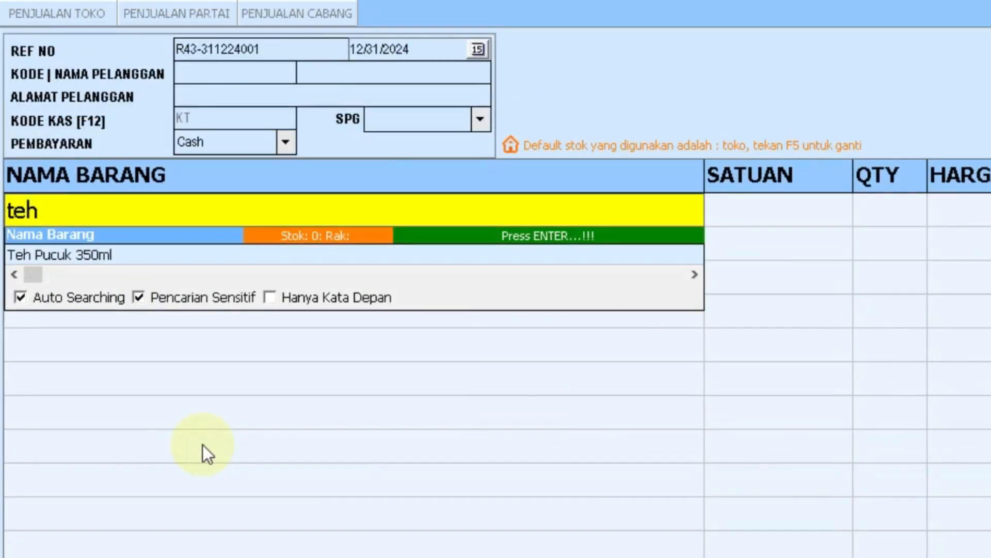
{"action": "key", "text": "Return"}
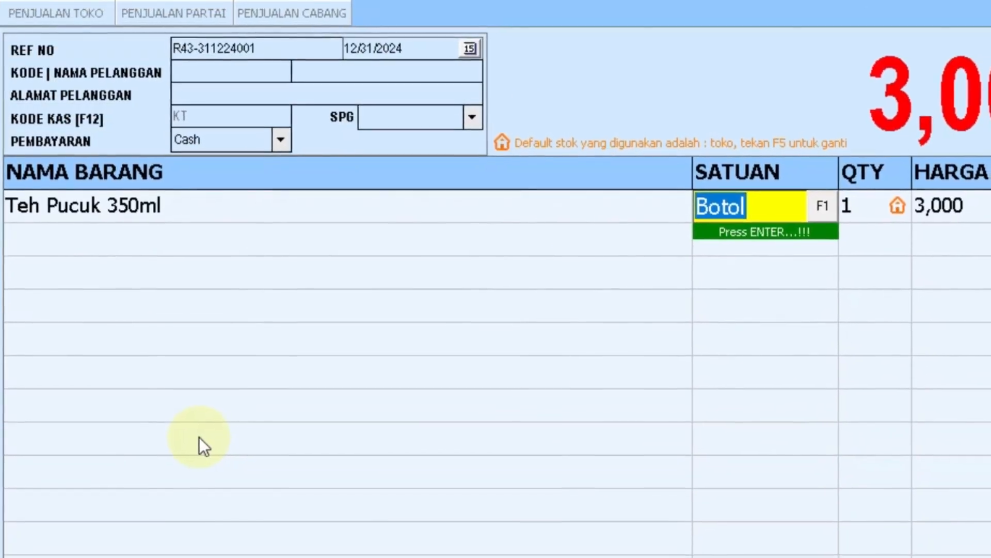
{"action": "key", "text": "Return"}
{"action": "key", "text": "Down"}
{"action": "key", "text": "Up"}
{"action": "key", "text": "Return"}
{"action": "key", "text": "Return"}
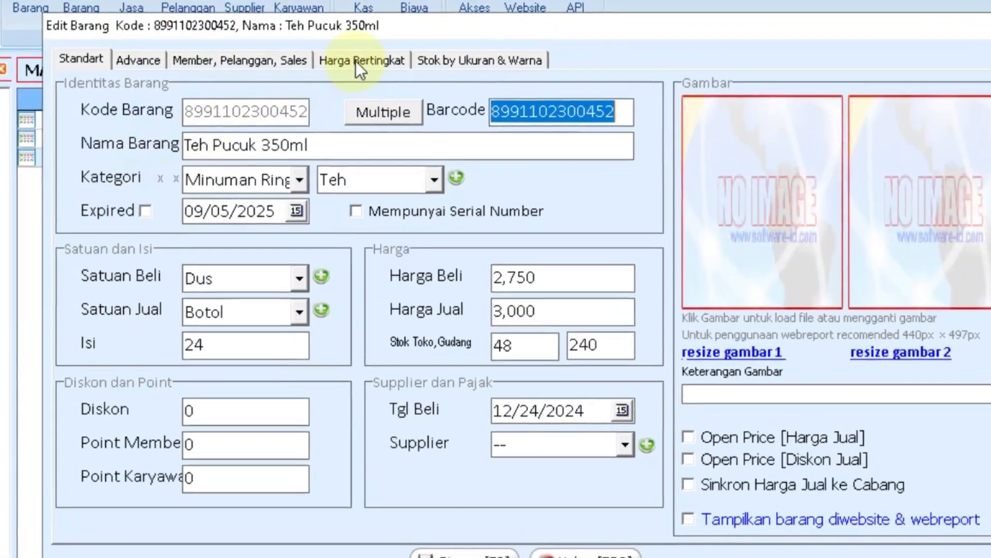
Create a Dus tier rule: operator >=, Jum 1 of 1, type Barang Vs Diskon(%).
{"action": "left_click", "coordinate": [356, 61]}
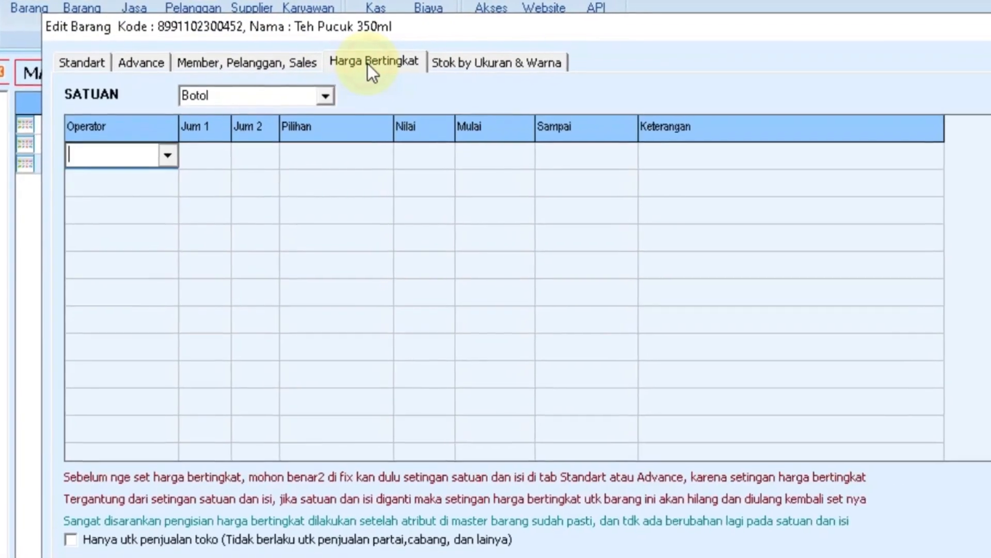
{"action": "left_click", "coordinate": [354, 106]}
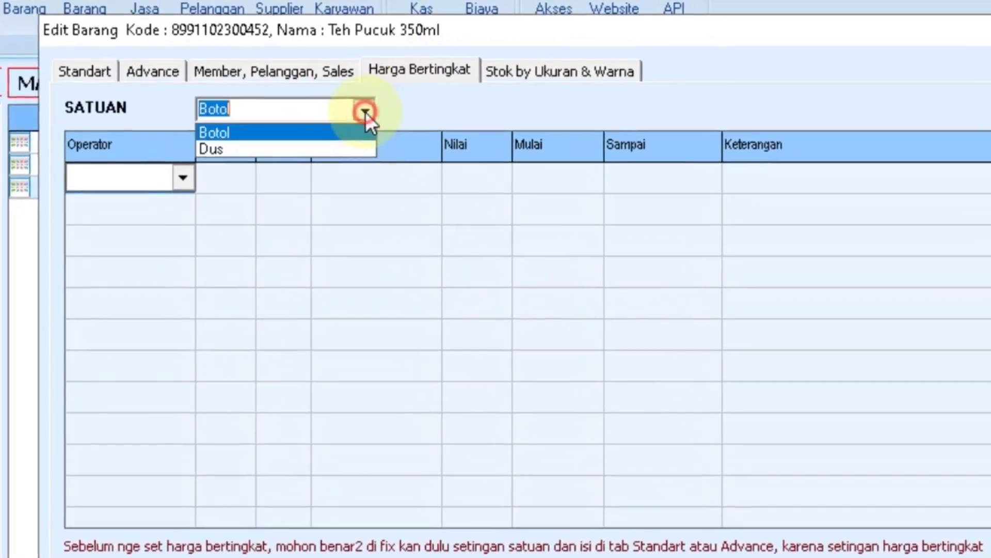
{"action": "left_click", "coordinate": [328, 145]}
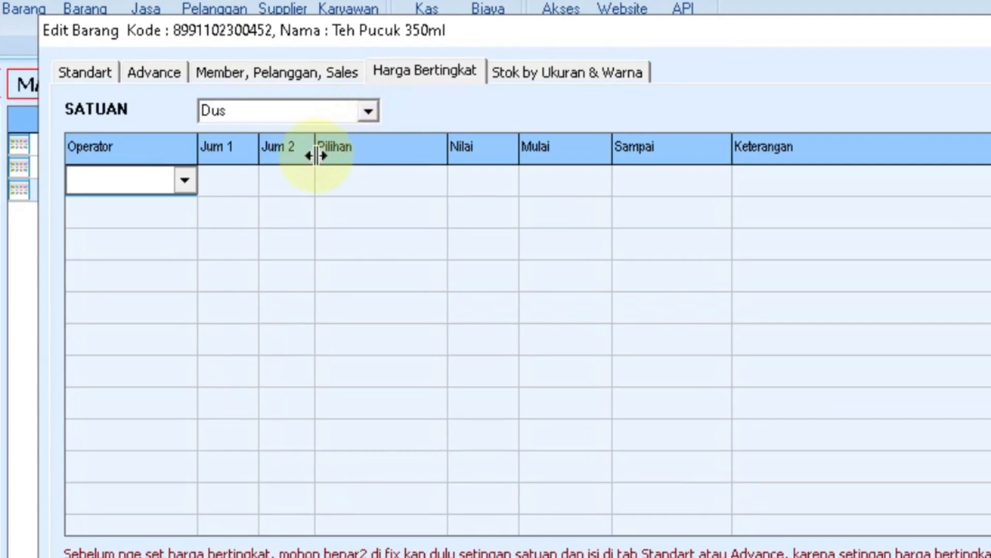
{"action": "left_click", "coordinate": [182, 182]}
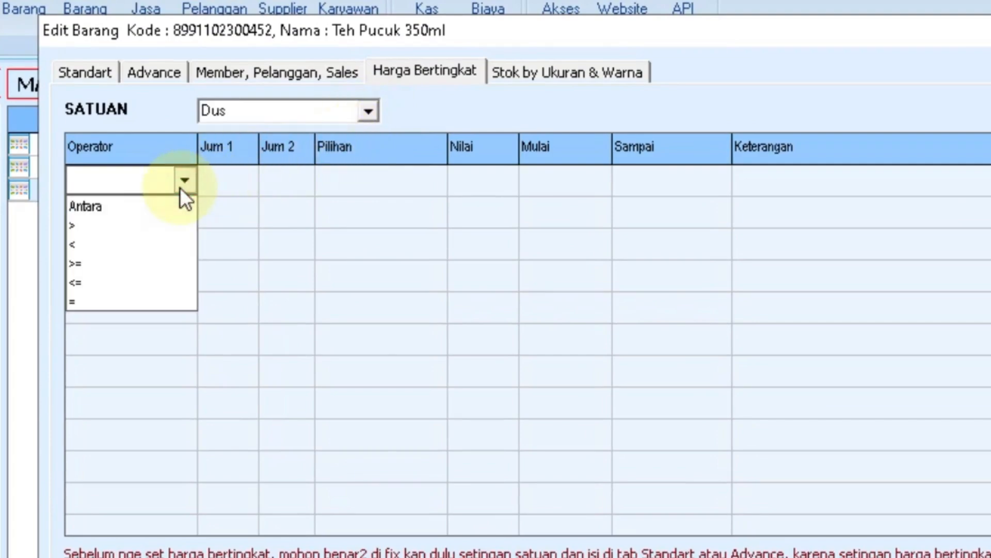
{"action": "left_click", "coordinate": [79, 265]}
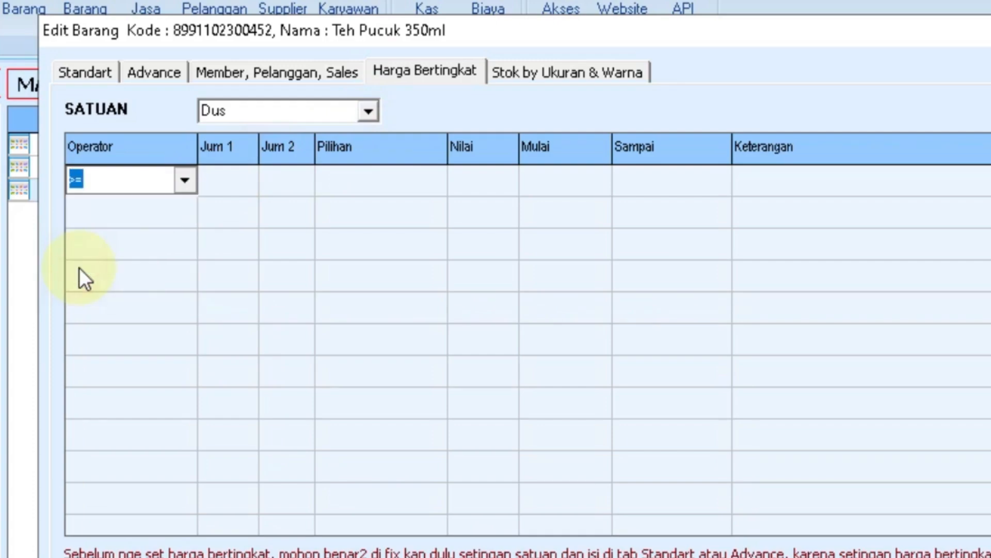
{"action": "left_click", "coordinate": [226, 181]}
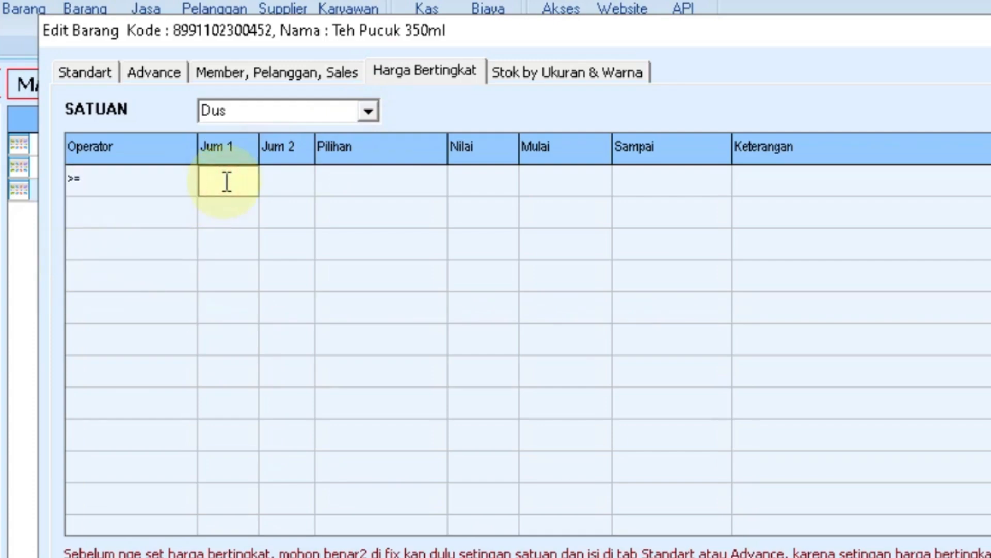
{"action": "type", "text": "1"}
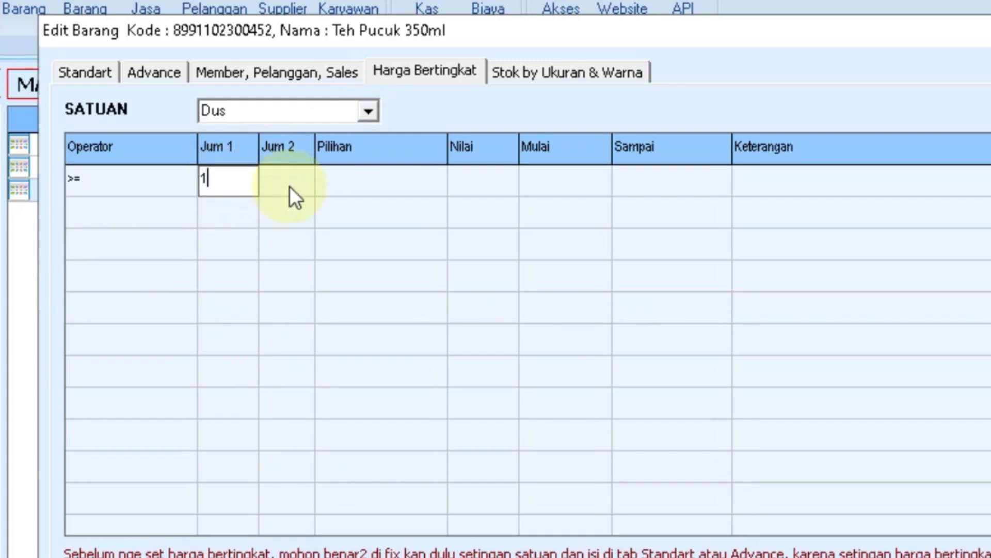
{"action": "left_click", "coordinate": [361, 184]}
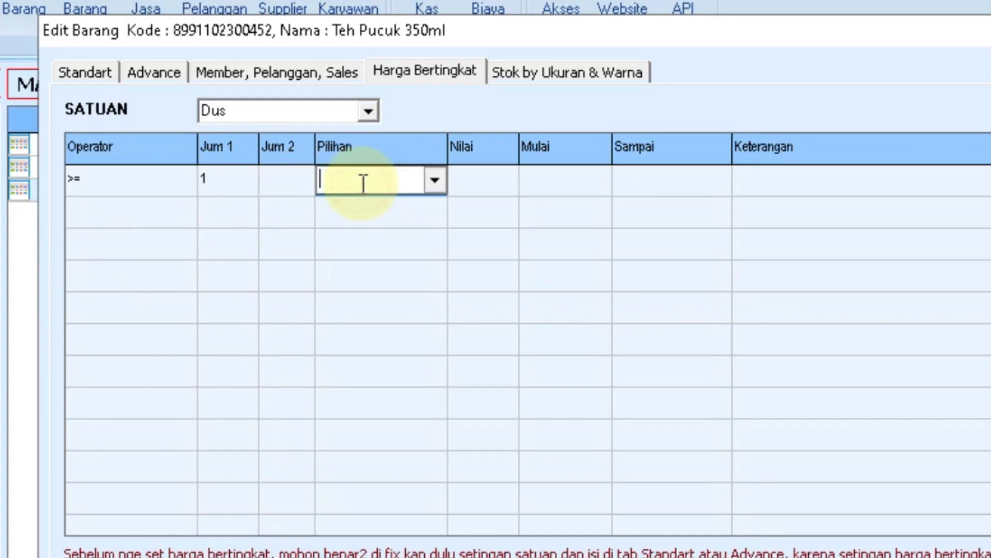
{"action": "left_click", "coordinate": [429, 181]}
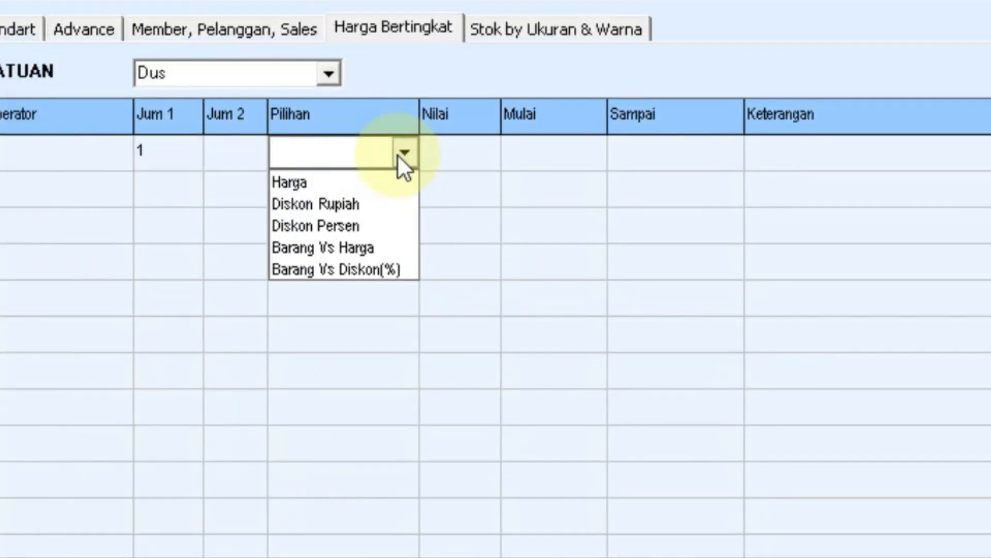
{"action": "left_click", "coordinate": [395, 266]}
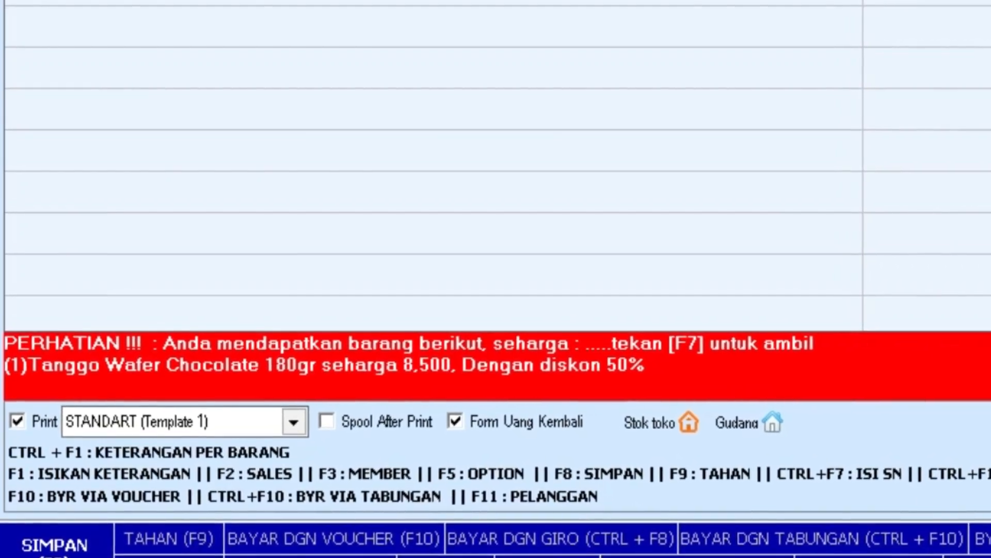
Add the offered Tanggo Wafer Chocolate 180gr to the sale at 50% off.
{"action": "key", "text": "F7"}
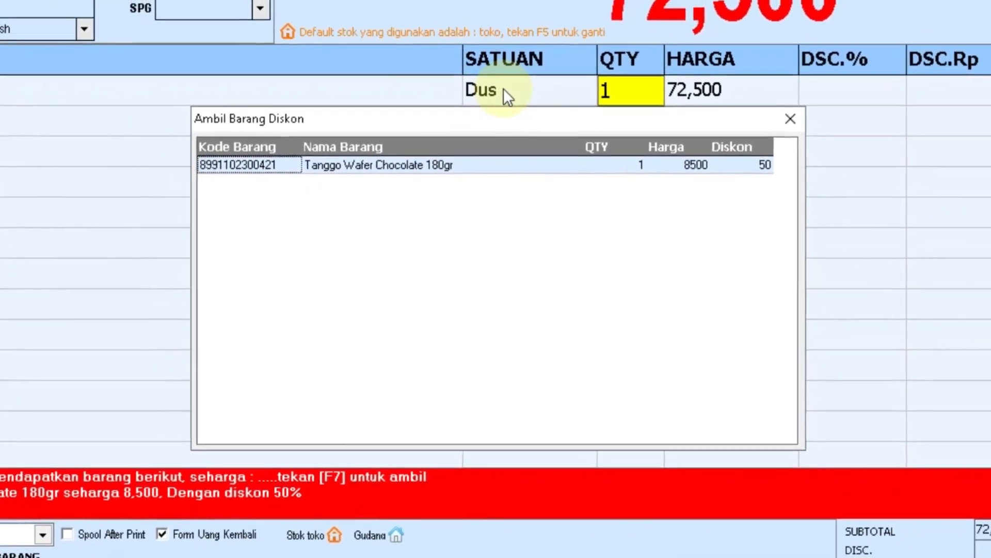
{"action": "key", "text": "Return"}
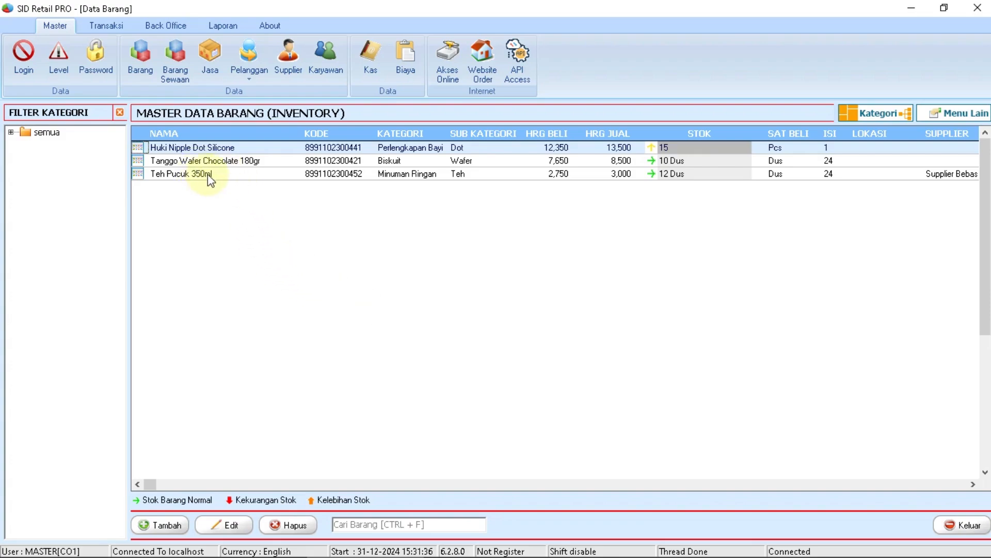
Open Teh Pucuk 350ml and add a Dus tier rule with operator >= and Jum 1 of 1.
{"action": "left_click", "coordinate": [207, 174]}
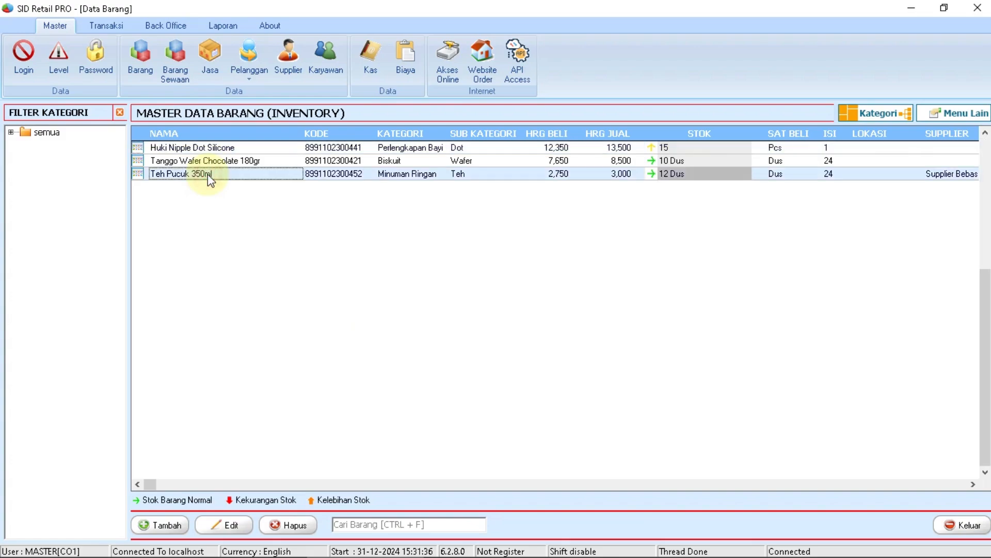
{"action": "double_click", "coordinate": [208, 174]}
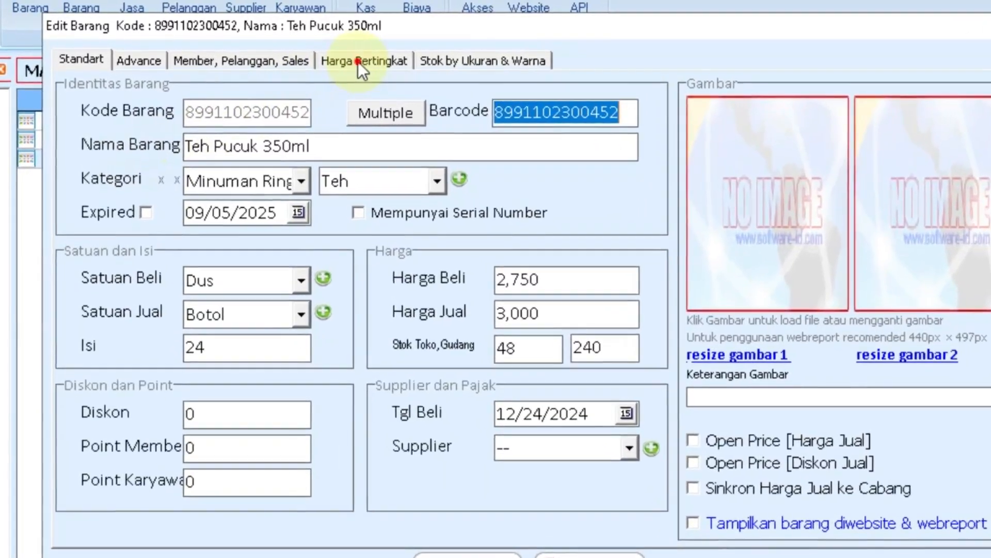
{"action": "left_click", "coordinate": [357, 61]}
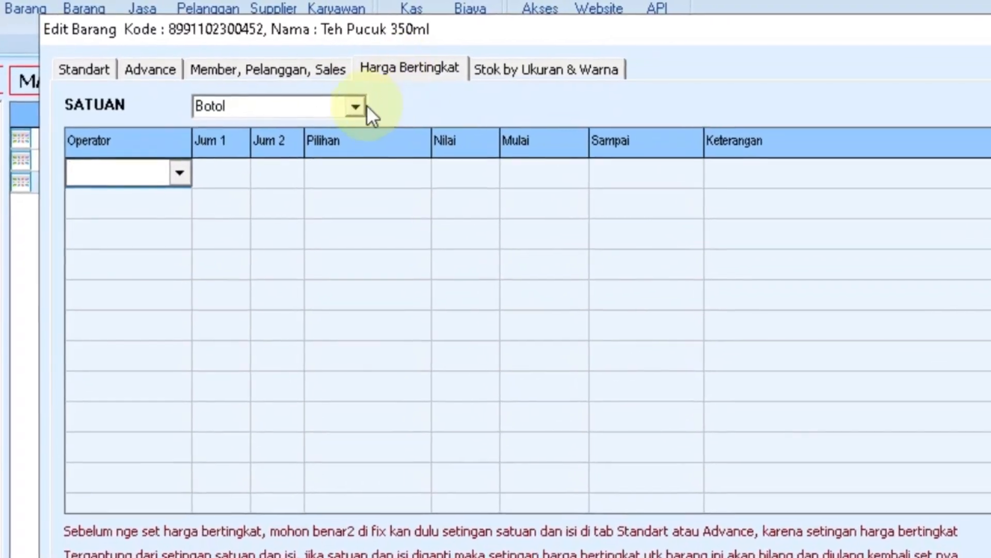
{"action": "left_click", "coordinate": [364, 107]}
{"action": "left_click", "coordinate": [332, 146]}
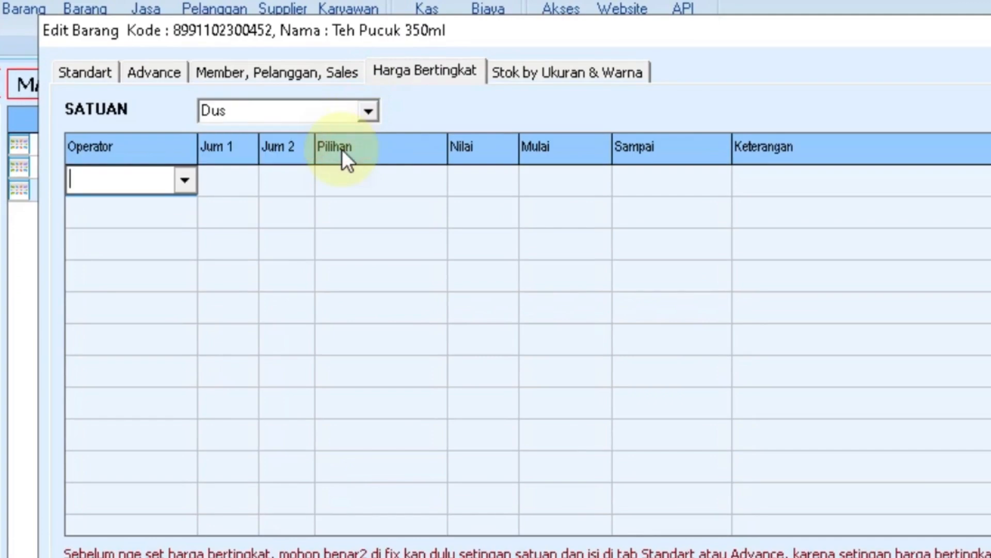
{"action": "left_click", "coordinate": [184, 181]}
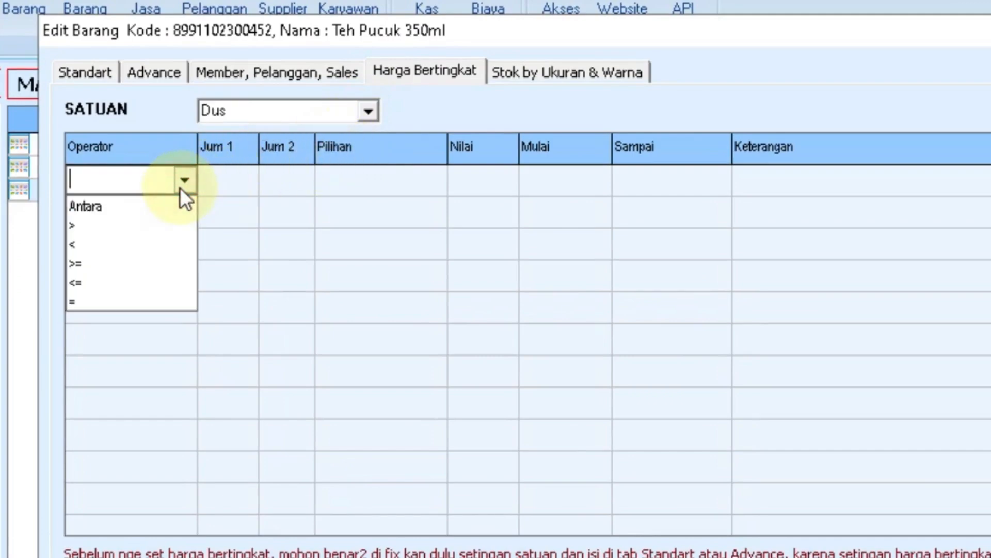
{"action": "left_click", "coordinate": [77, 264]}
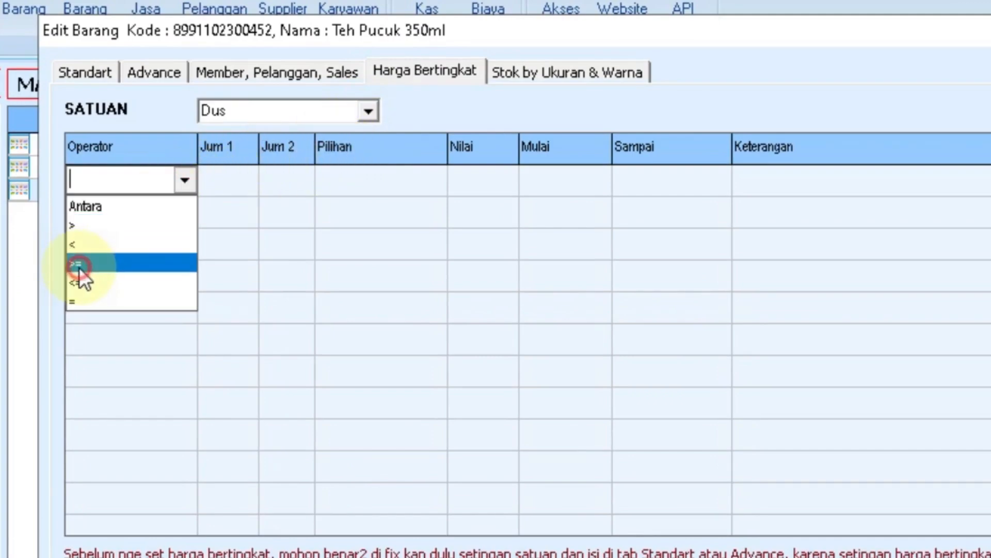
{"action": "left_click", "coordinate": [225, 180]}
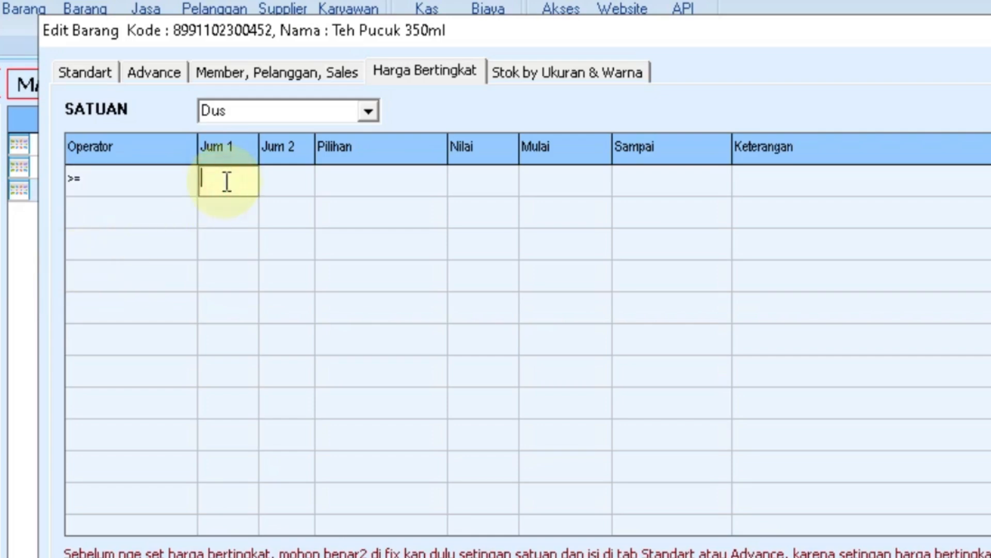
{"action": "type", "text": "1"}
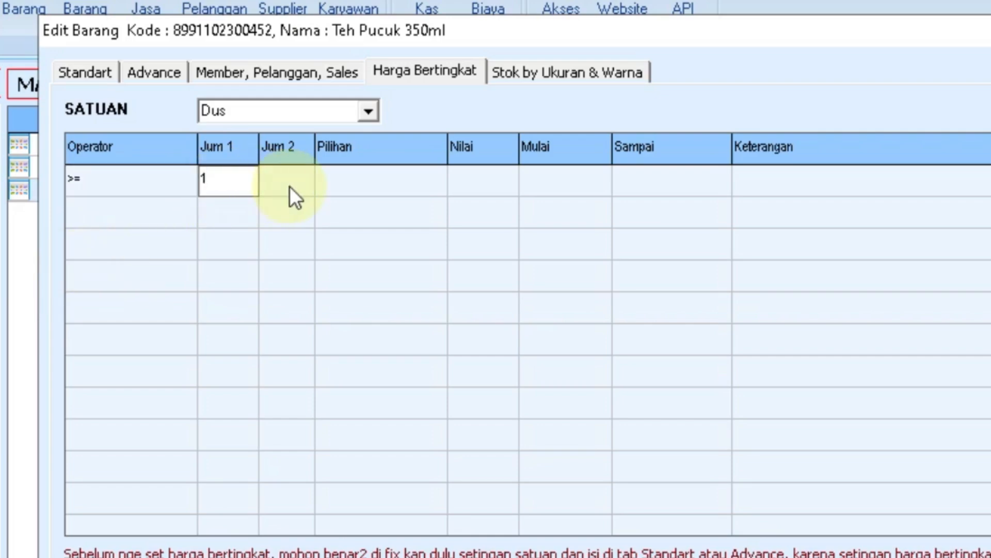
{"action": "left_click", "coordinate": [361, 183]}
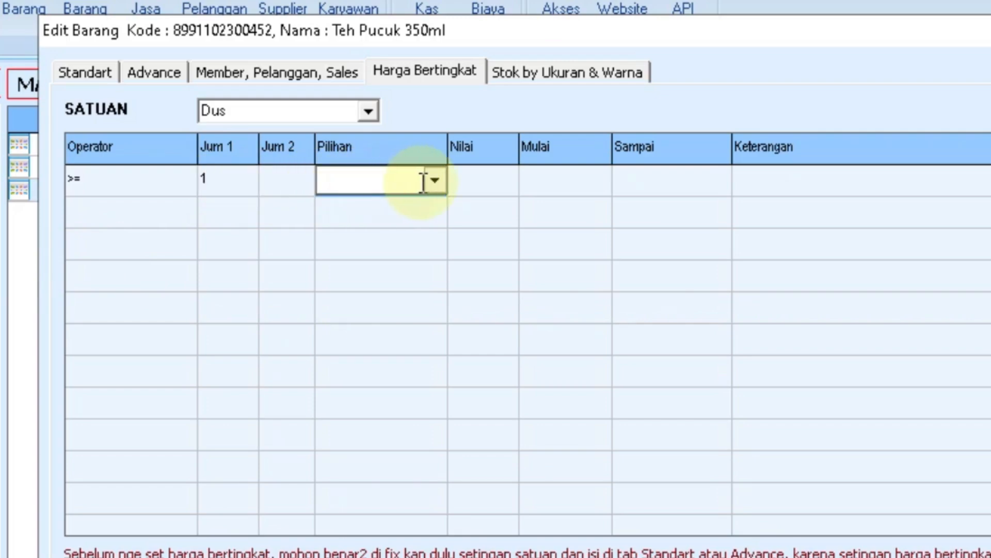
{"action": "left_click", "coordinate": [430, 182]}
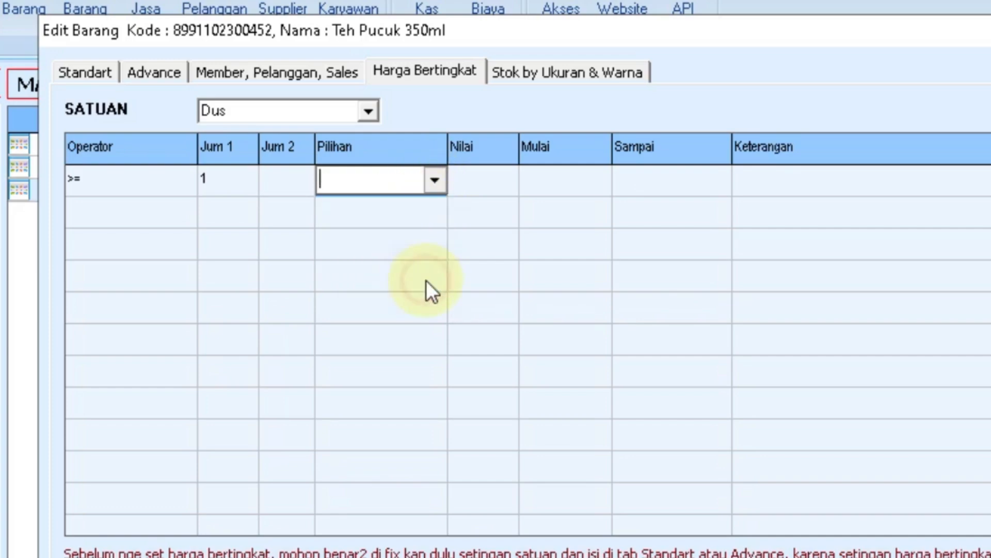
Set a Barang Vs Diskon(%) rule giving Tanggo Wafer Chocolate 180gr a 50% discount.
{"action": "left_click", "coordinate": [426, 280]}
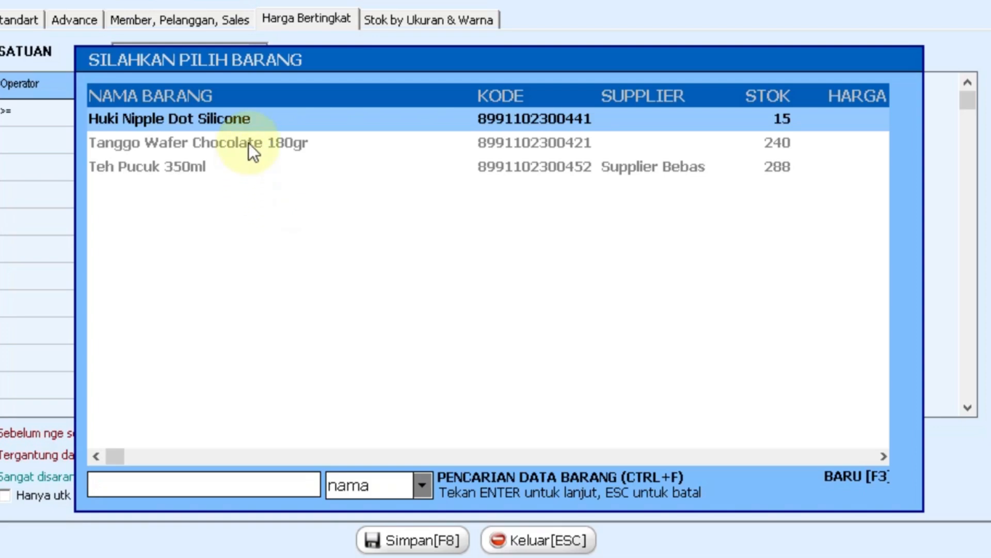
{"action": "left_click", "coordinate": [358, 216]}
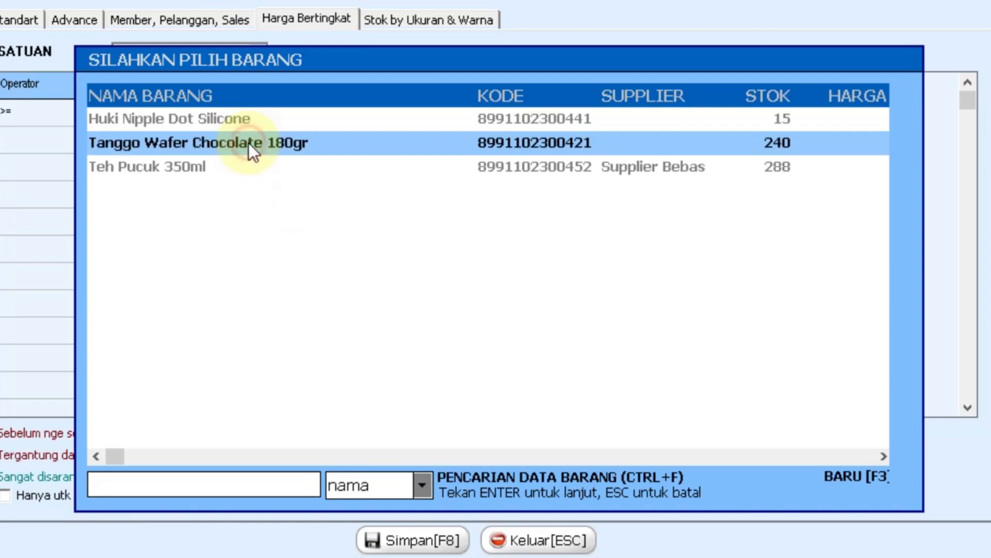
{"action": "double_click", "coordinate": [249, 143]}
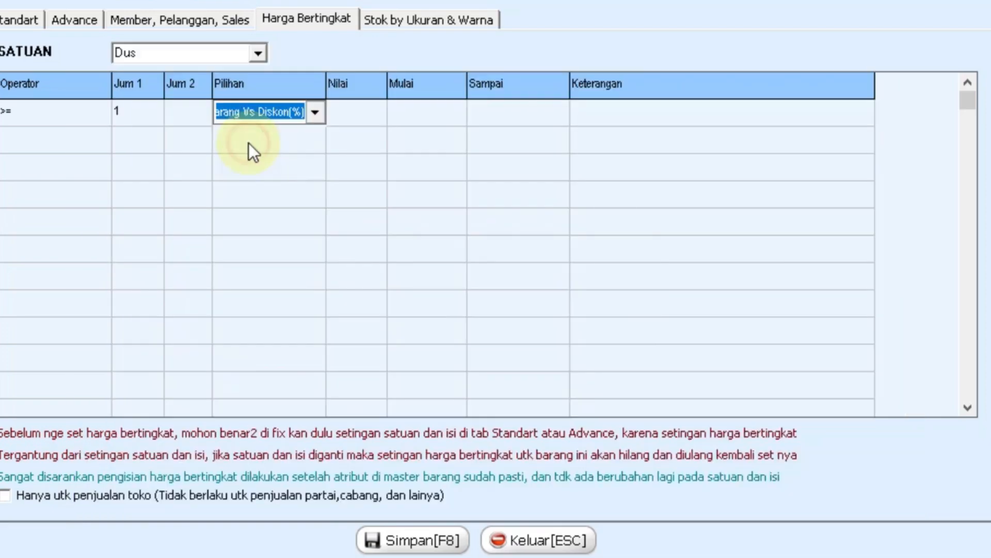
{"action": "left_click", "coordinate": [423, 280]}
{"action": "type", "text": "50"}
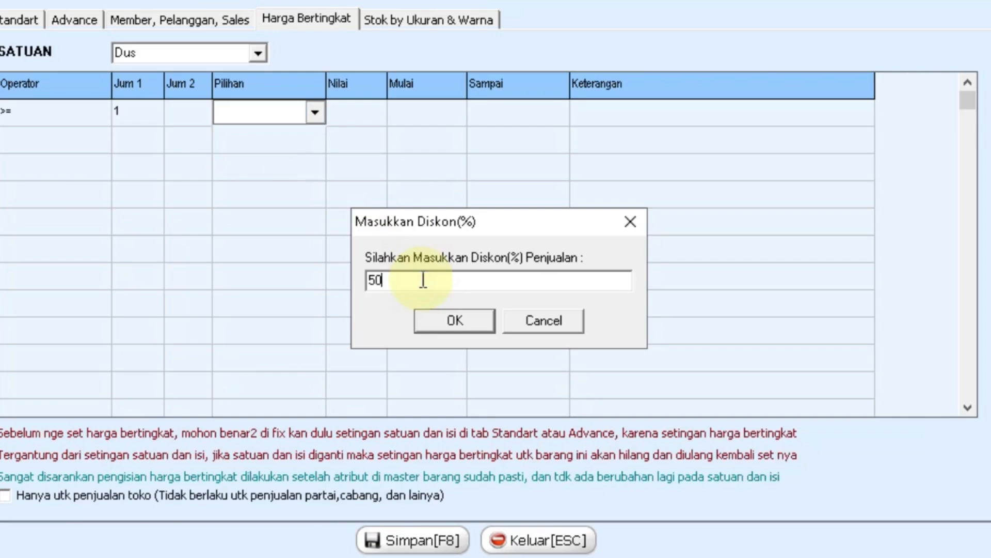
{"action": "left_click", "coordinate": [471, 325]}
Make the rule valid from 12/30/2024 to 01/05/2025.
{"action": "left_click", "coordinate": [417, 111]}
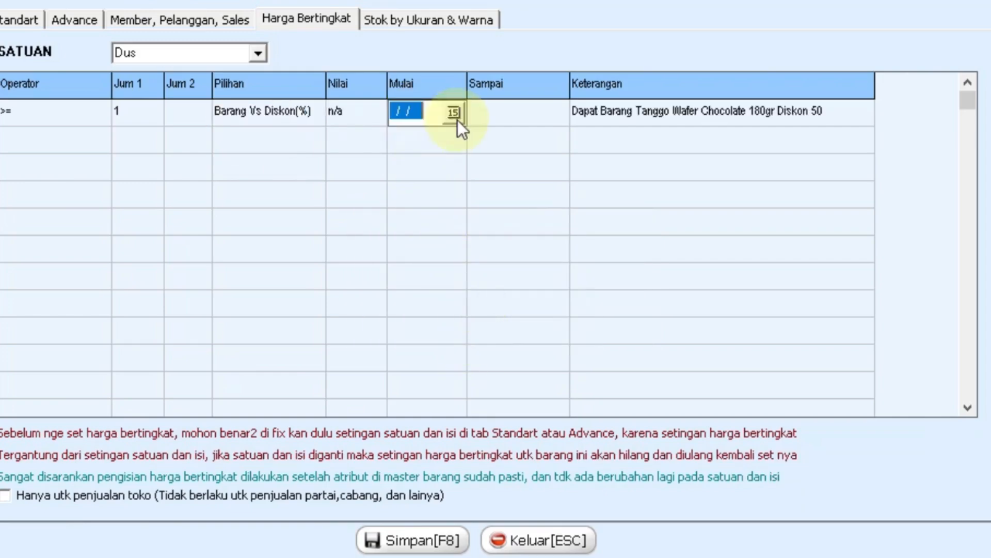
{"action": "left_click", "coordinate": [456, 117]}
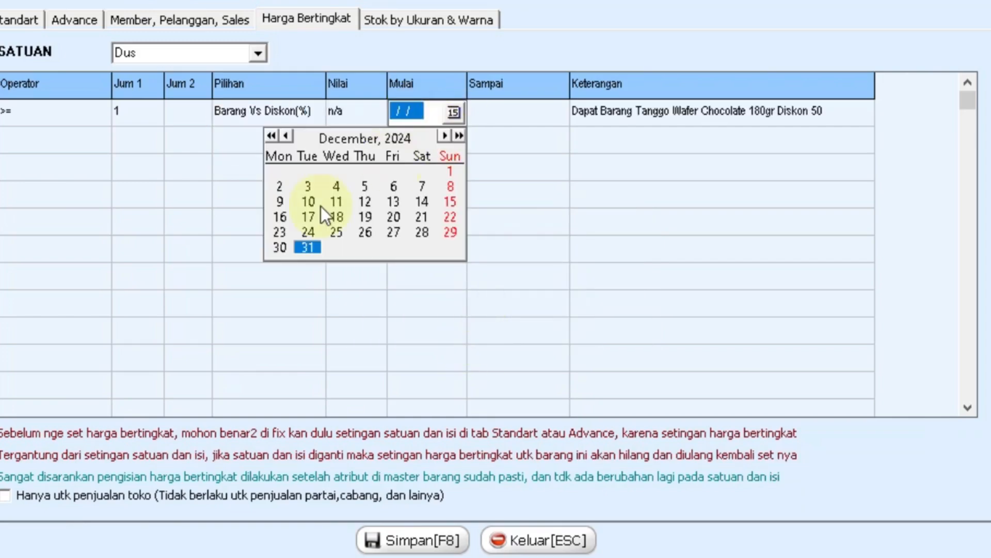
{"action": "left_click", "coordinate": [282, 246]}
{"action": "left_click", "coordinate": [485, 109]}
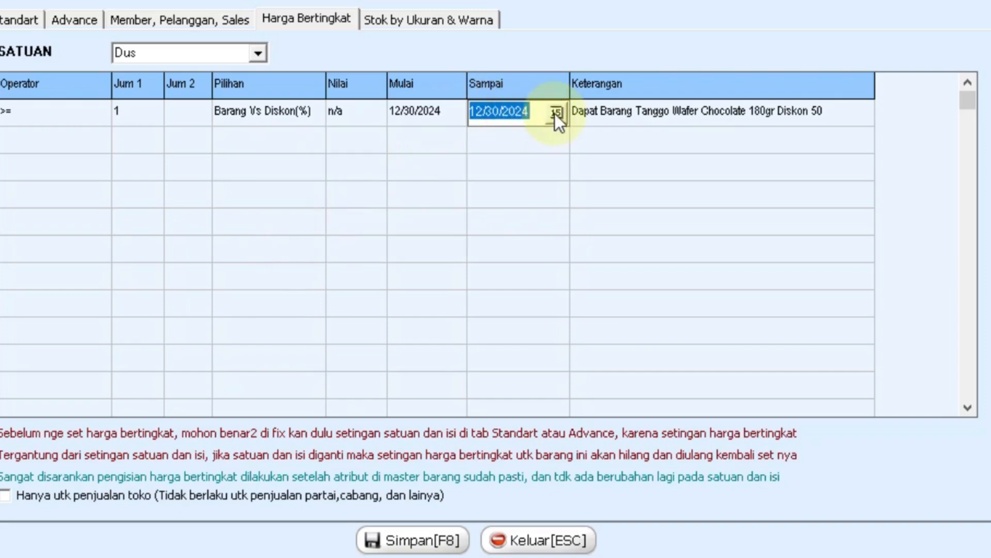
{"action": "left_click", "coordinate": [555, 113]}
{"action": "left_click", "coordinate": [550, 133]}
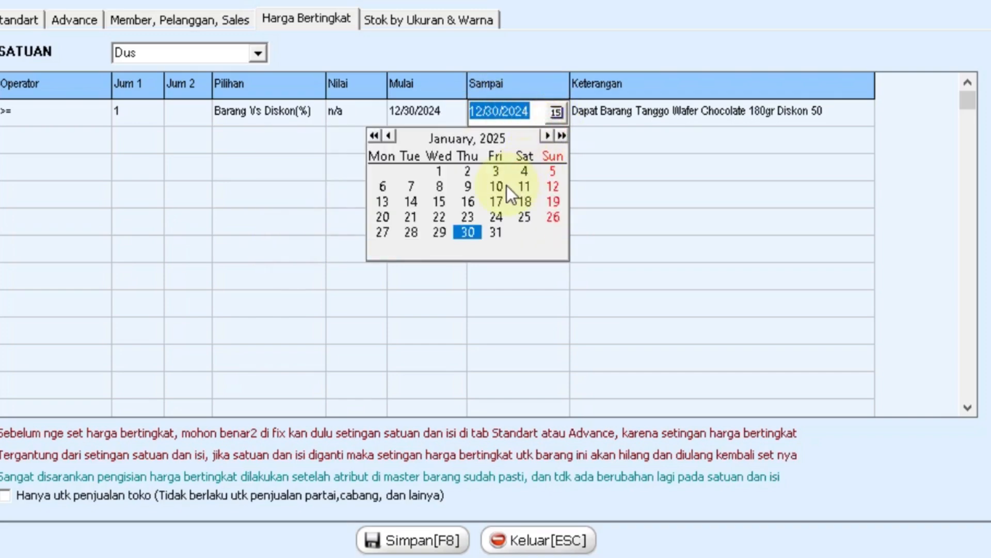
{"action": "left_click", "coordinate": [554, 172]}
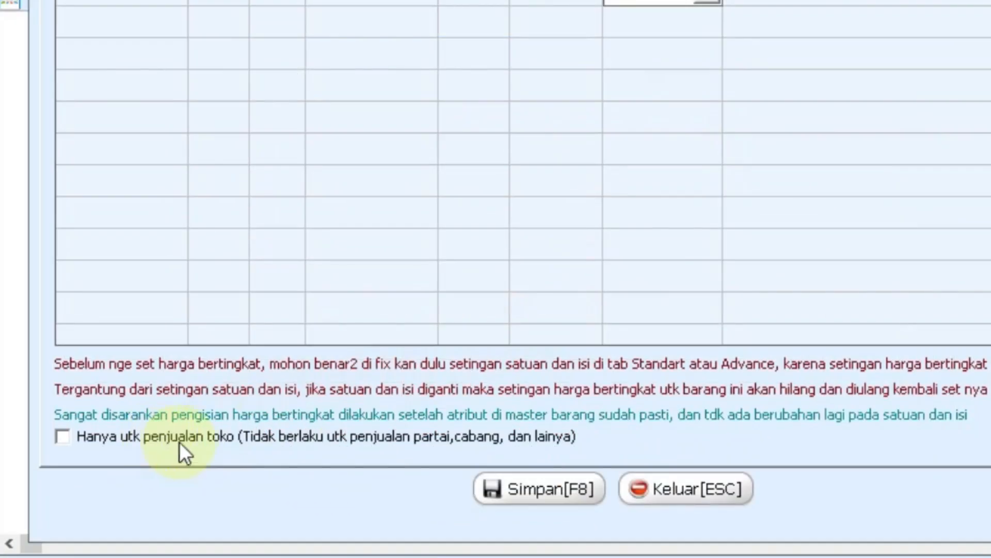
Restrict the rule to store sales only and save it.
{"action": "left_click", "coordinate": [68, 435]}
{"action": "left_click", "coordinate": [520, 493]}
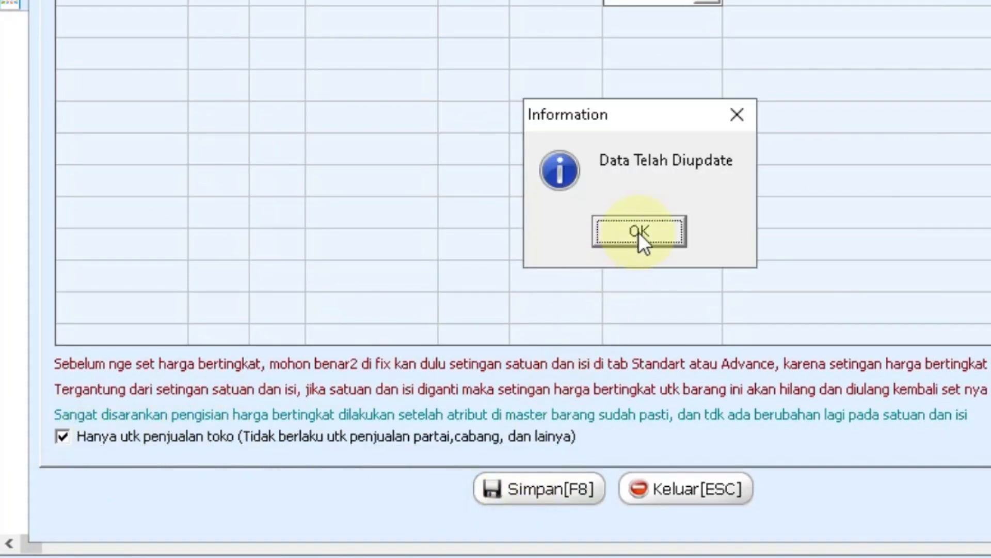
{"action": "left_click", "coordinate": [638, 231]}
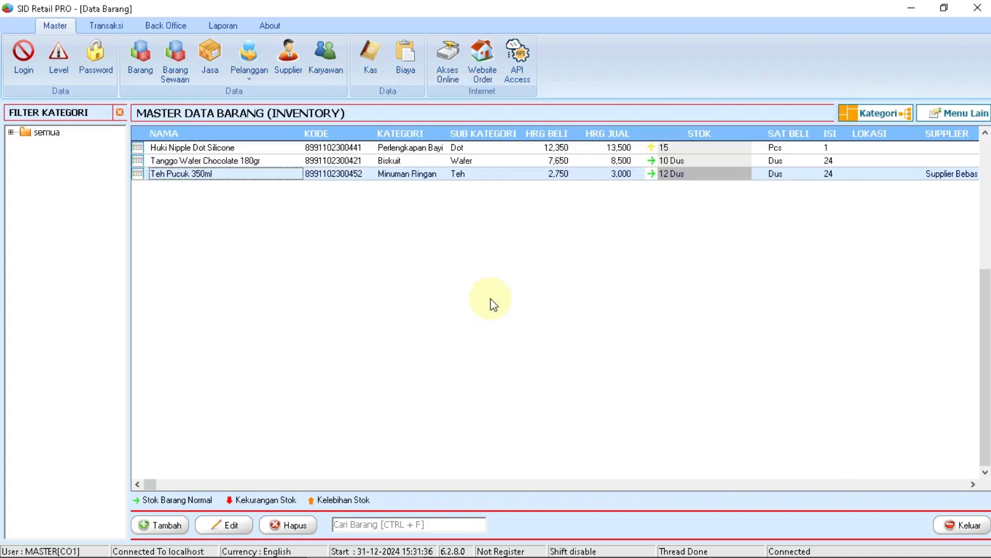
Start a new sale from the Penjualan Toko list.
{"action": "left_click", "coordinate": [112, 26]}
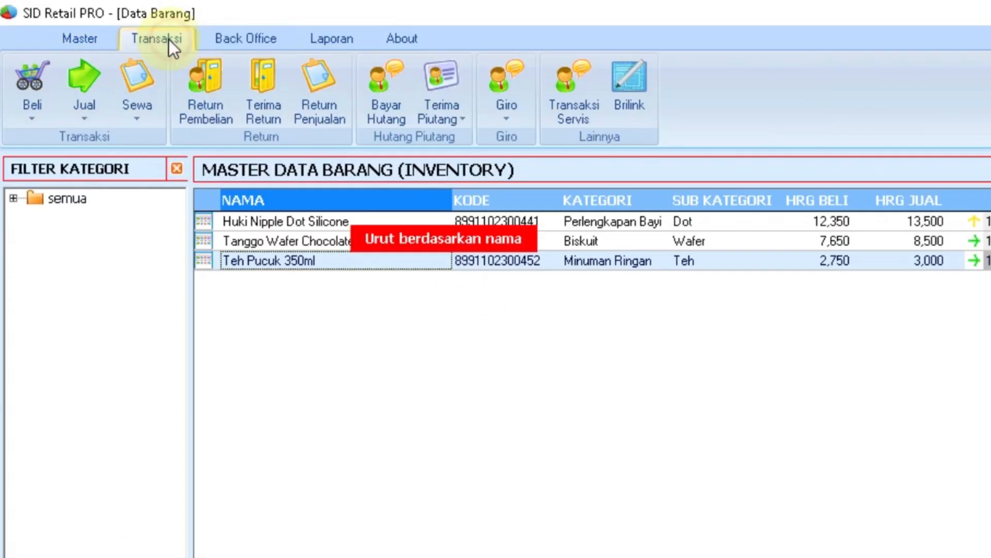
{"action": "left_click", "coordinate": [95, 91]}
{"action": "left_click", "coordinate": [103, 140]}
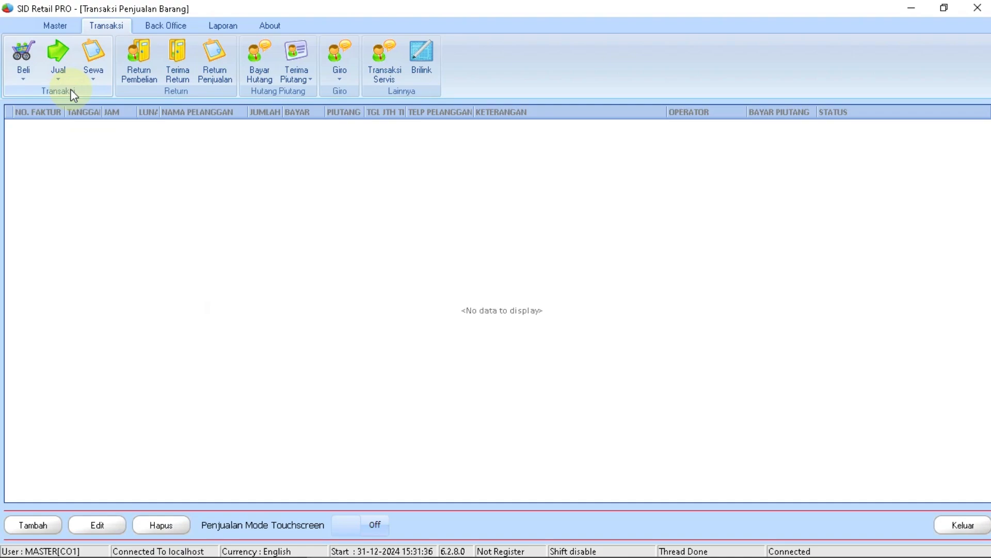
{"action": "left_click", "coordinate": [26, 532]}
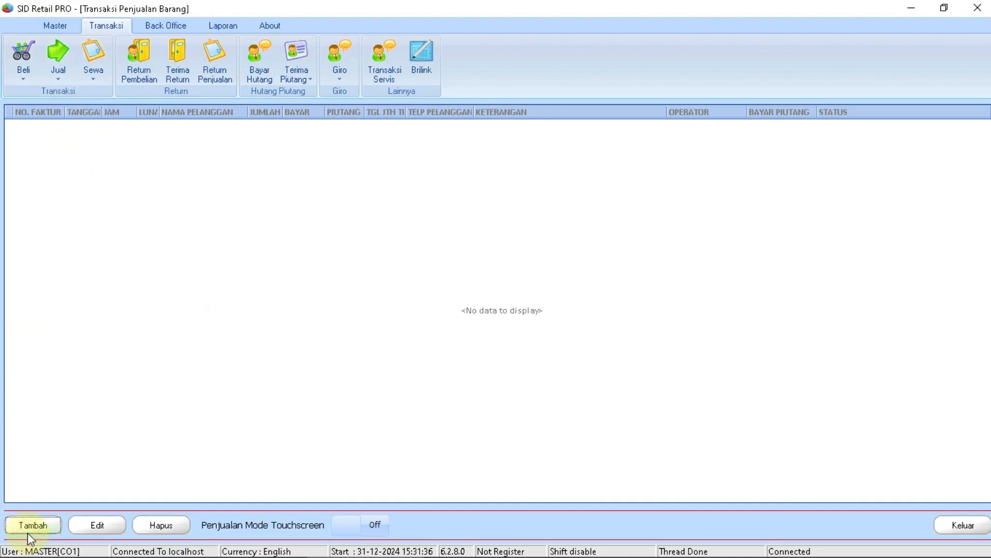
Add Teh Pucuk 350ml to the sale in the Dus unit at 72,500.
{"action": "type", "text": "teh"}
{"action": "key", "text": "Return"}
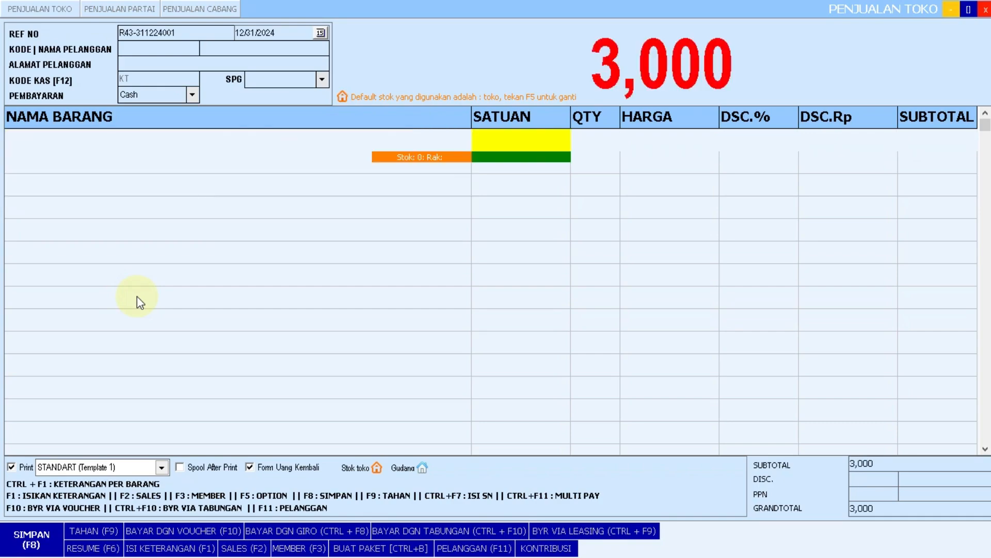
{"action": "key", "text": "Return"}
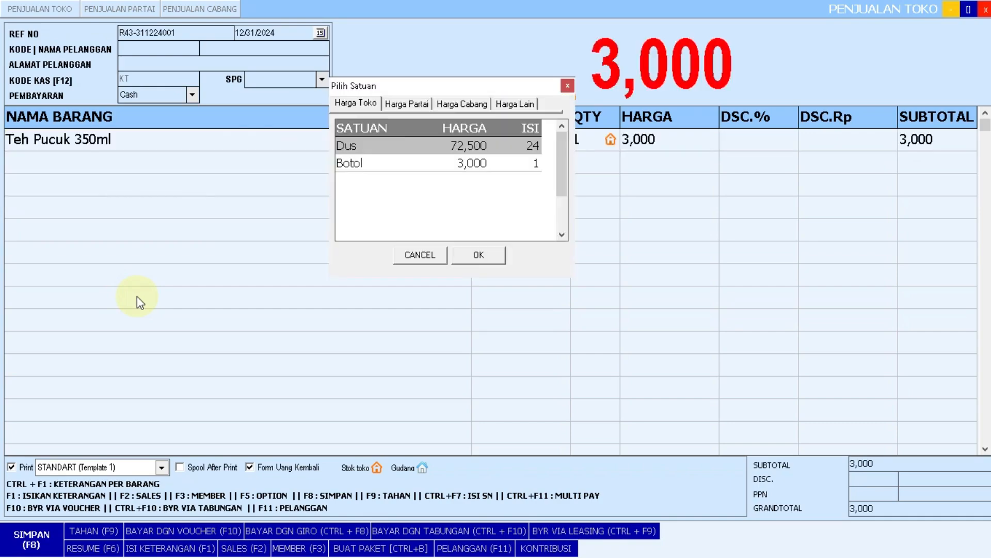
{"action": "key", "text": "Down"}
{"action": "key", "text": "Up"}
{"action": "key", "text": "Return"}
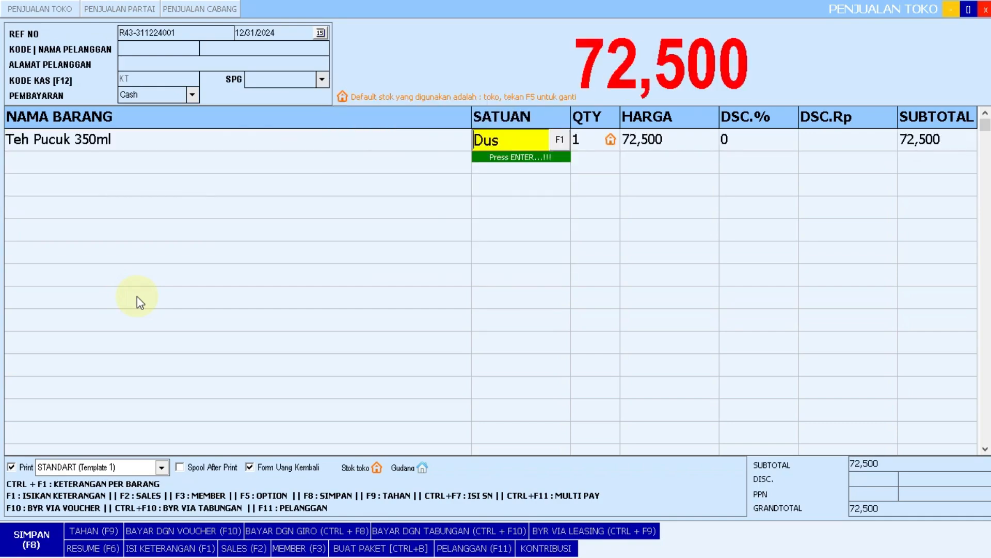
{"action": "key", "text": "Return"}
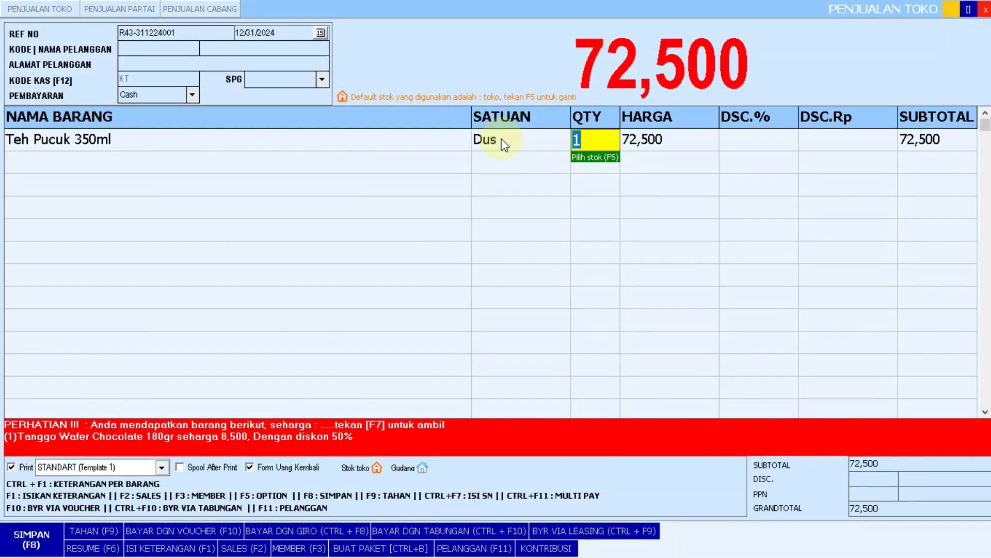
Add the offered Tanggo Wafer Chocolate 180gr at 50% off (4,250), making the total 76,750.
{"action": "key", "text": "F7"}
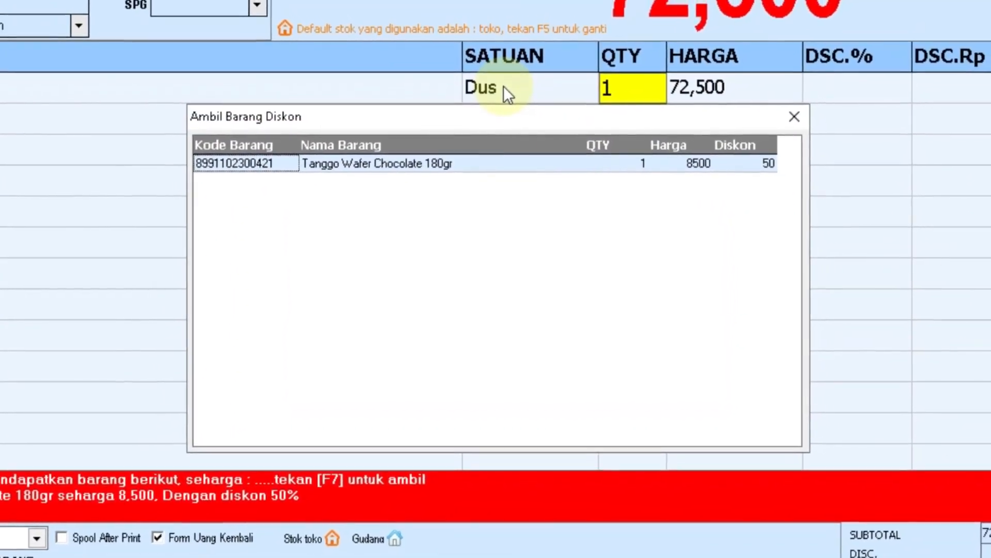
{"action": "key", "text": "Return"}
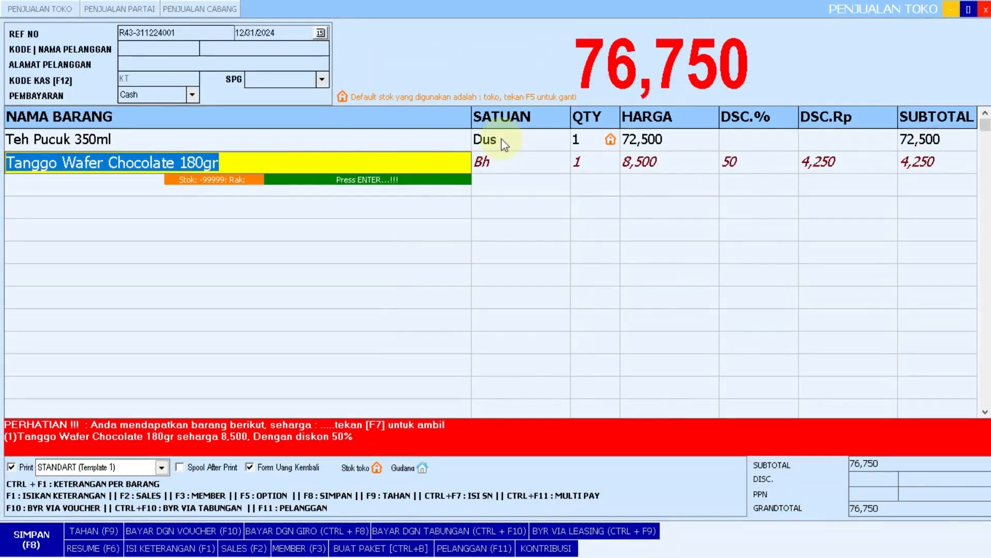